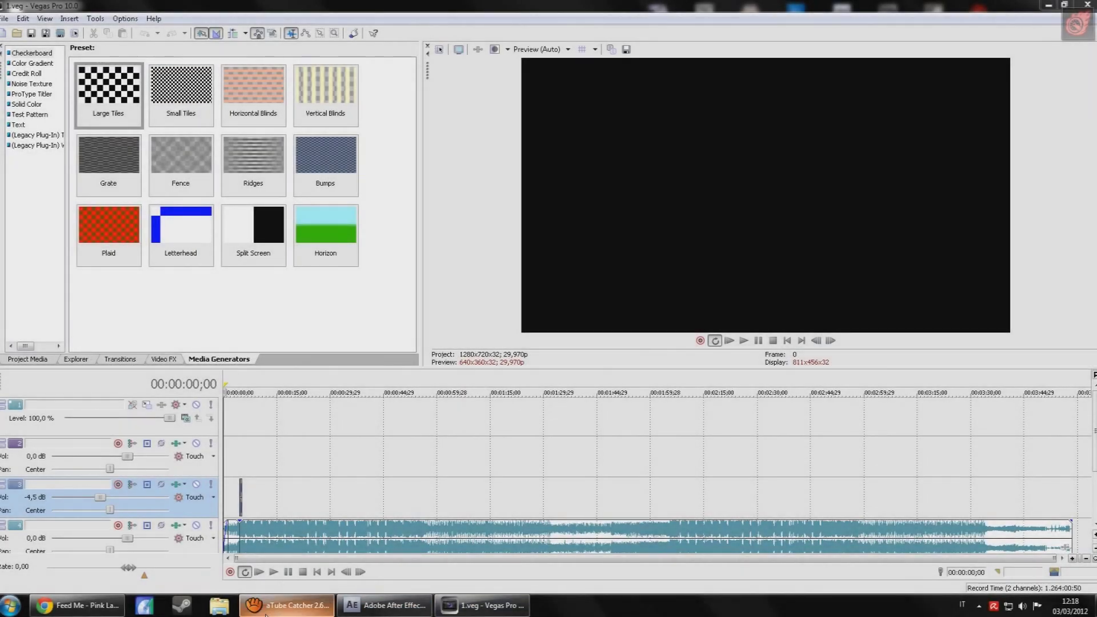
- Cycle through the screen recorder and After Effects, then bring the Vegas project back to front
left_click(292, 605)
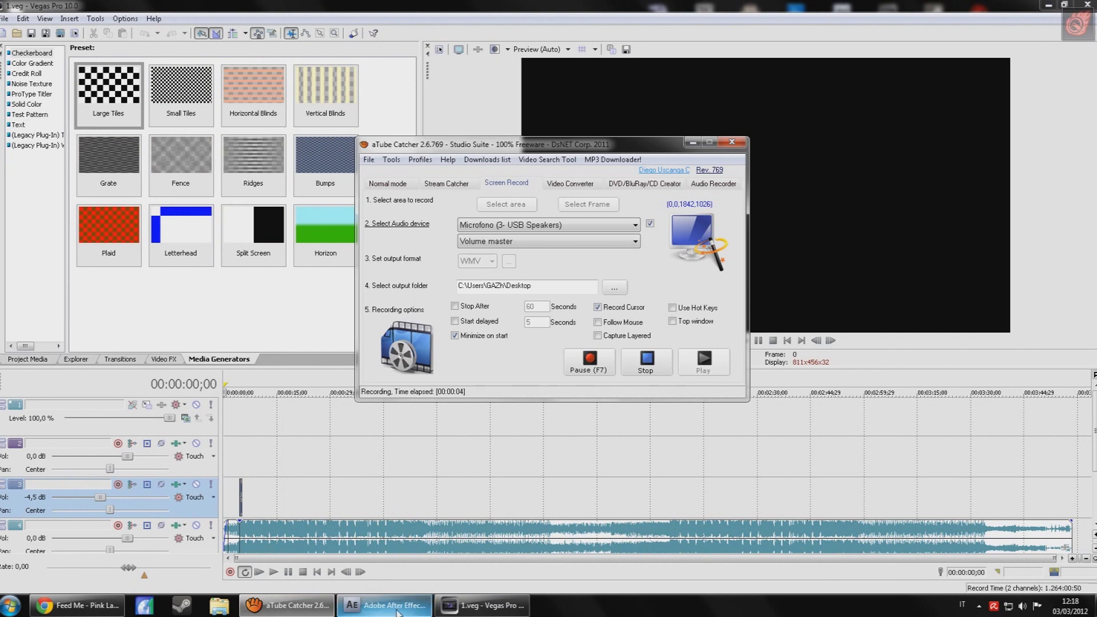
mouse_move(394, 607)
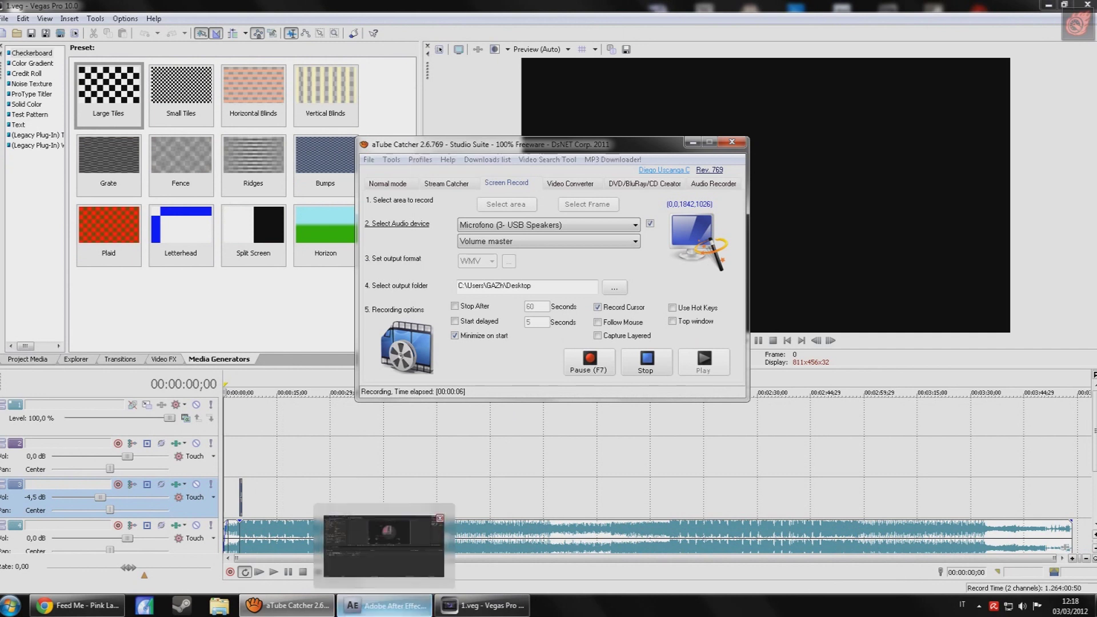
left_click(410, 581)
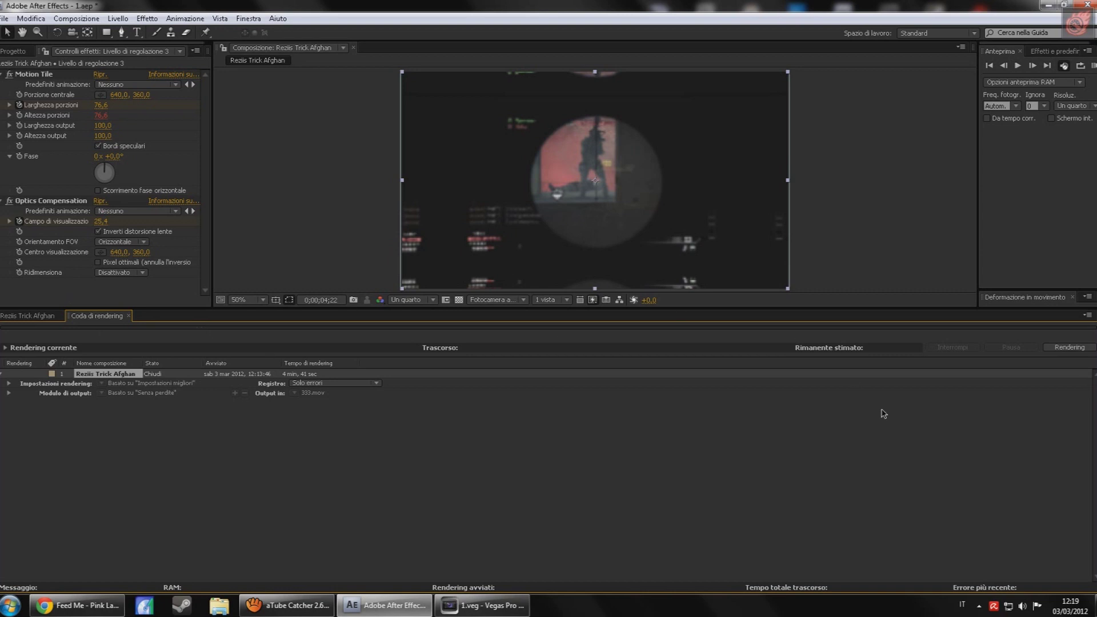
left_click(1093, 611)
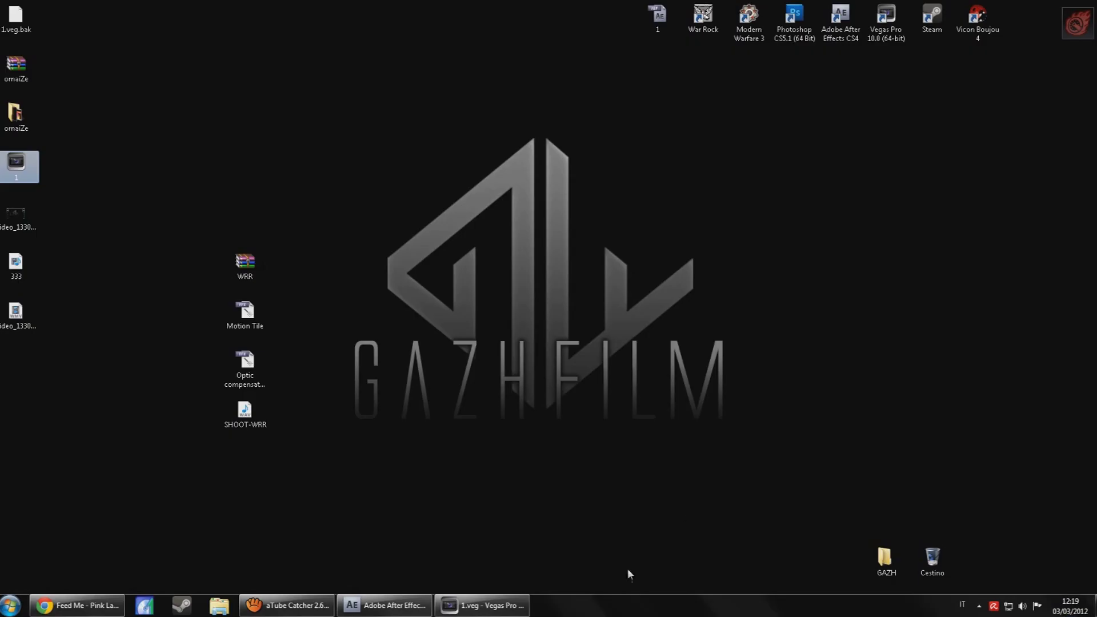
left_click(484, 613)
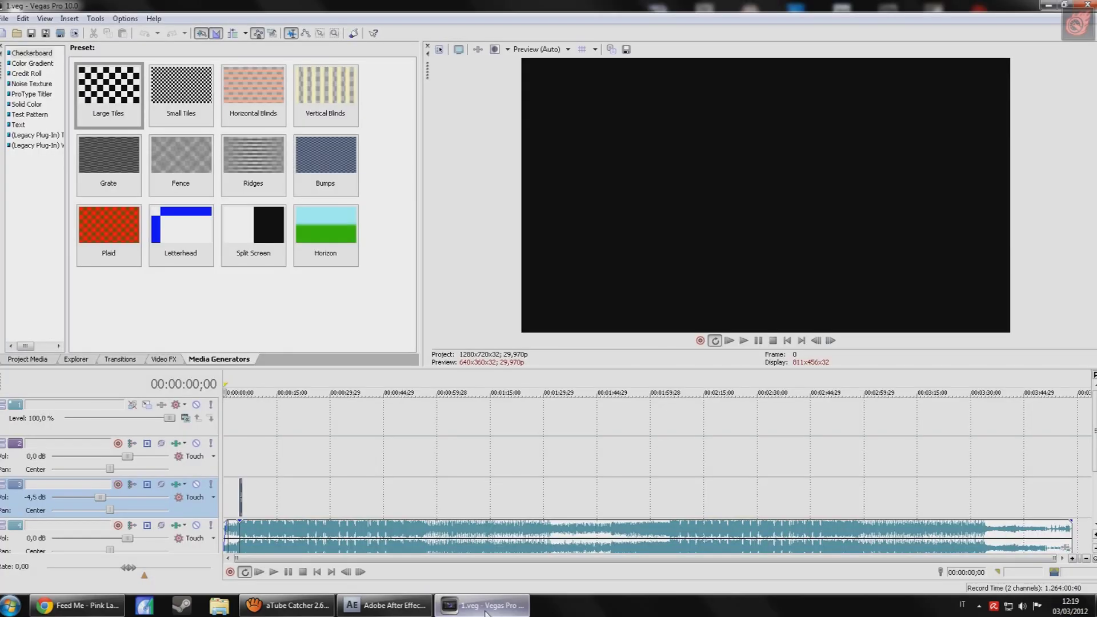
- Zoom in on and select the track 3 sound effect at 04;15, then grab SHOOT-WRR from the desktop
left_click(240, 535)
scroll(240, 535, "up", 5)
scroll(343, 537, "up", 3)
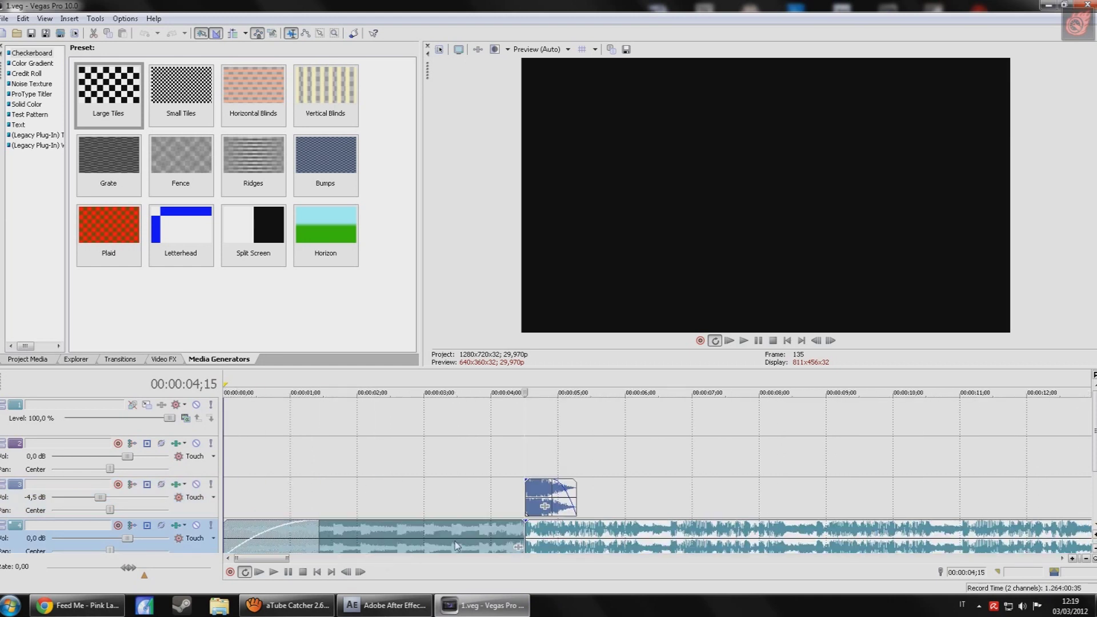
left_click(534, 534)
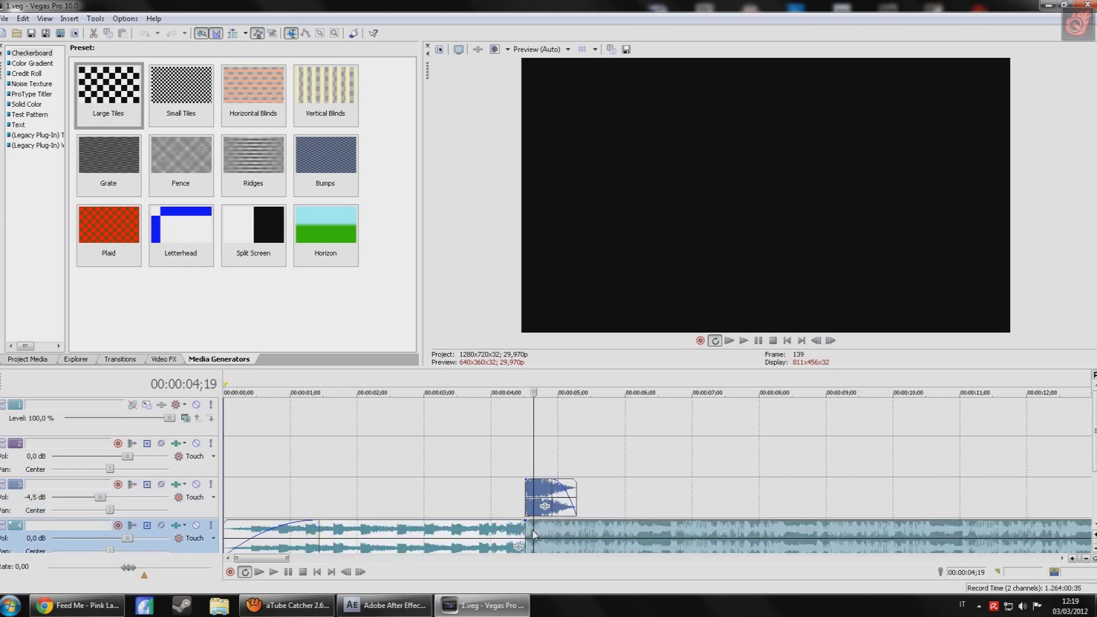
left_click(528, 497)
scroll(657, 520, "up", 4)
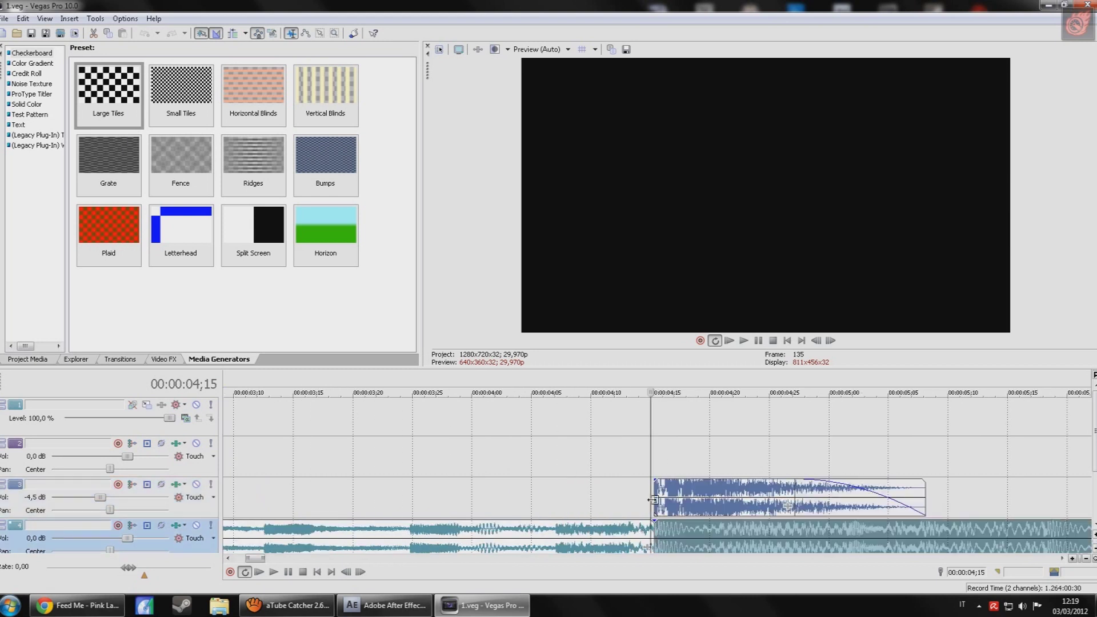
scroll(657, 503, "up", 5)
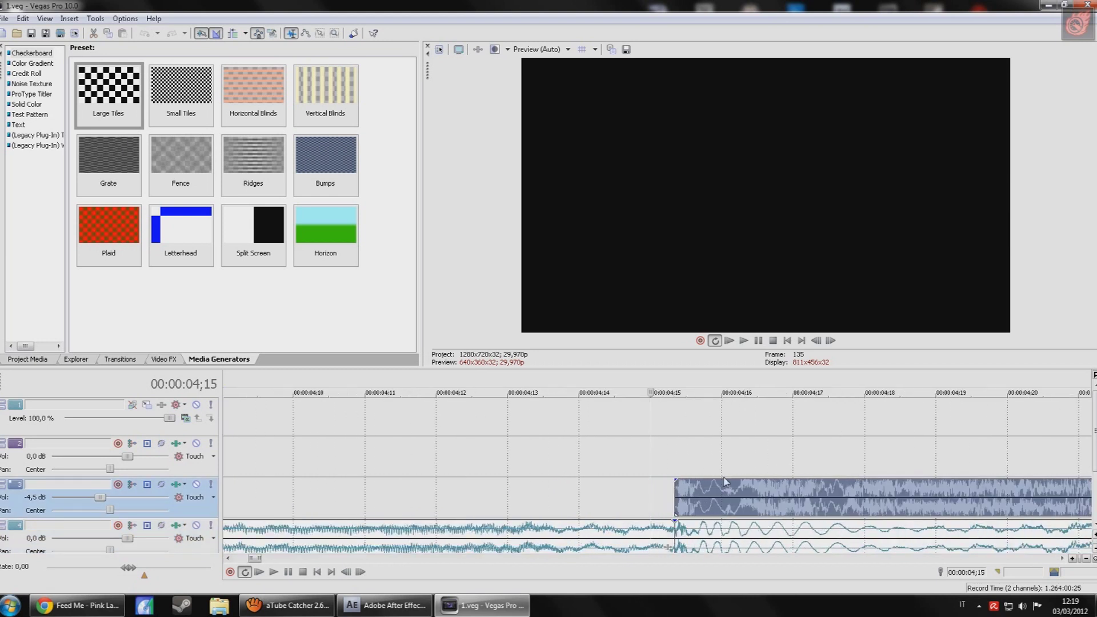
scroll(531, 481, "down", 5)
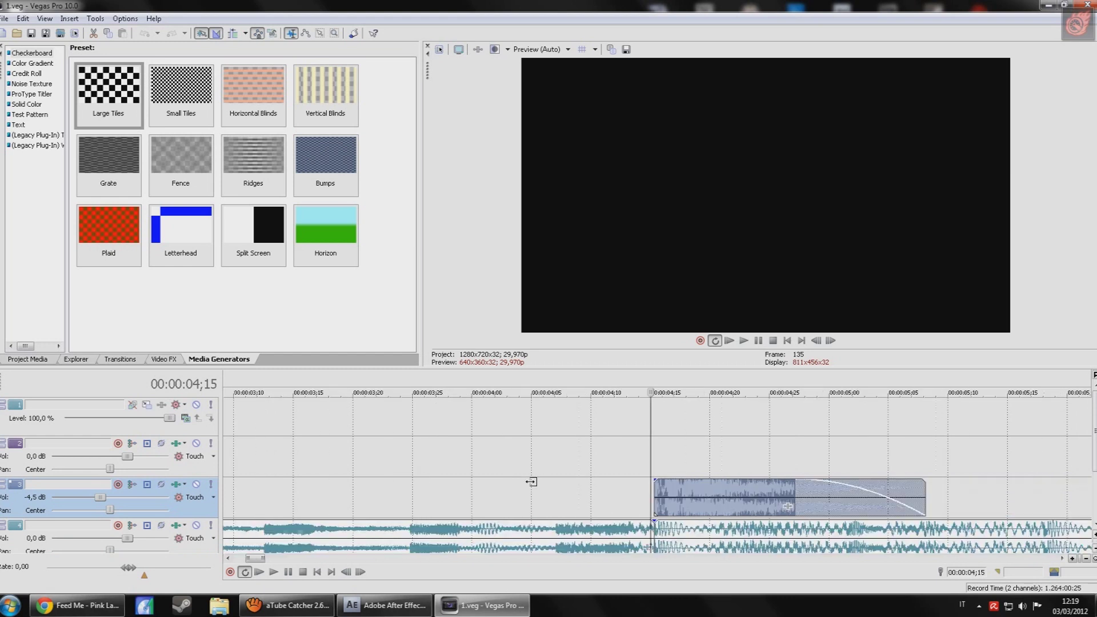
left_click(483, 605)
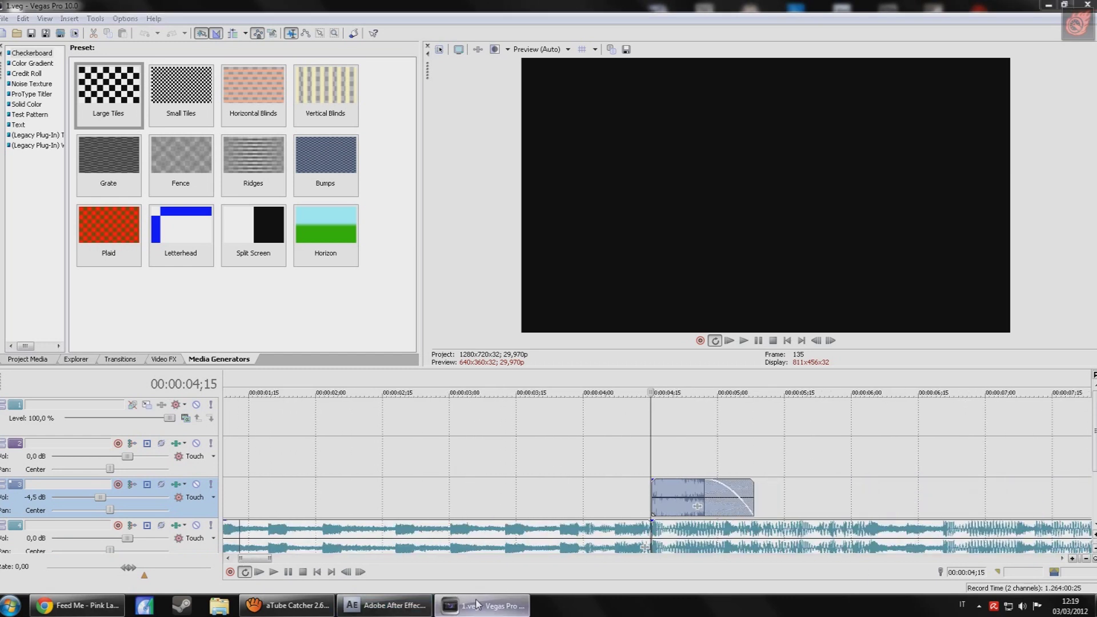
left_click_drag(245, 411, 377, 596)
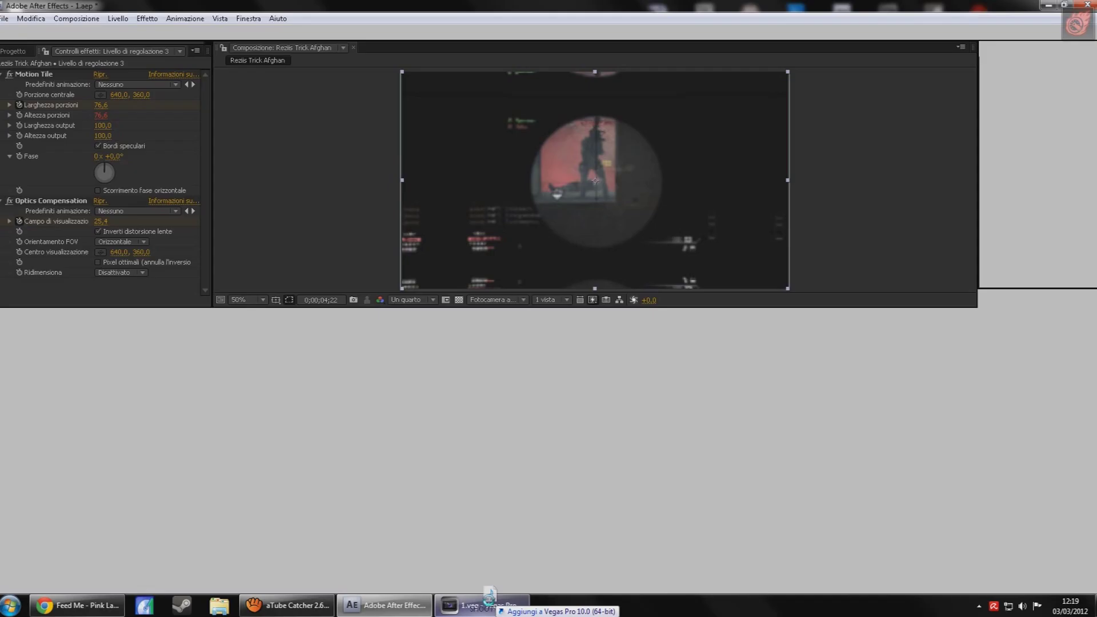
- Place SHOOT-WRR on track 3 so it ends against the effect at 04;15
mouse_move(377, 597)
left_mouse_down()
mouse_move(492, 603)
mouse_move(484, 486)
left_mouse_up()
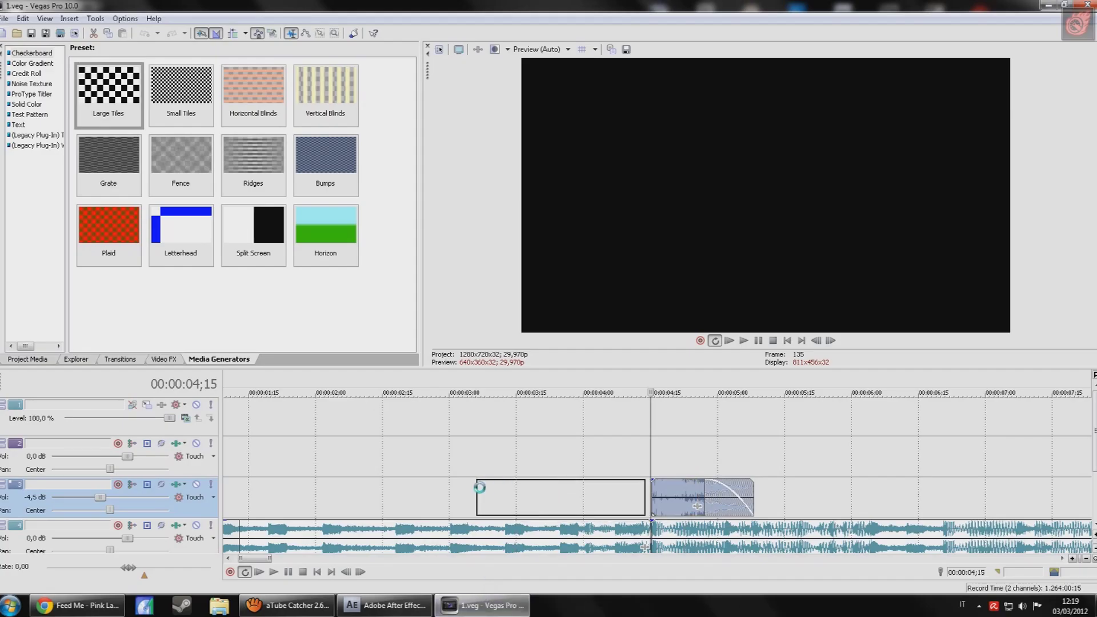
left_click(498, 496)
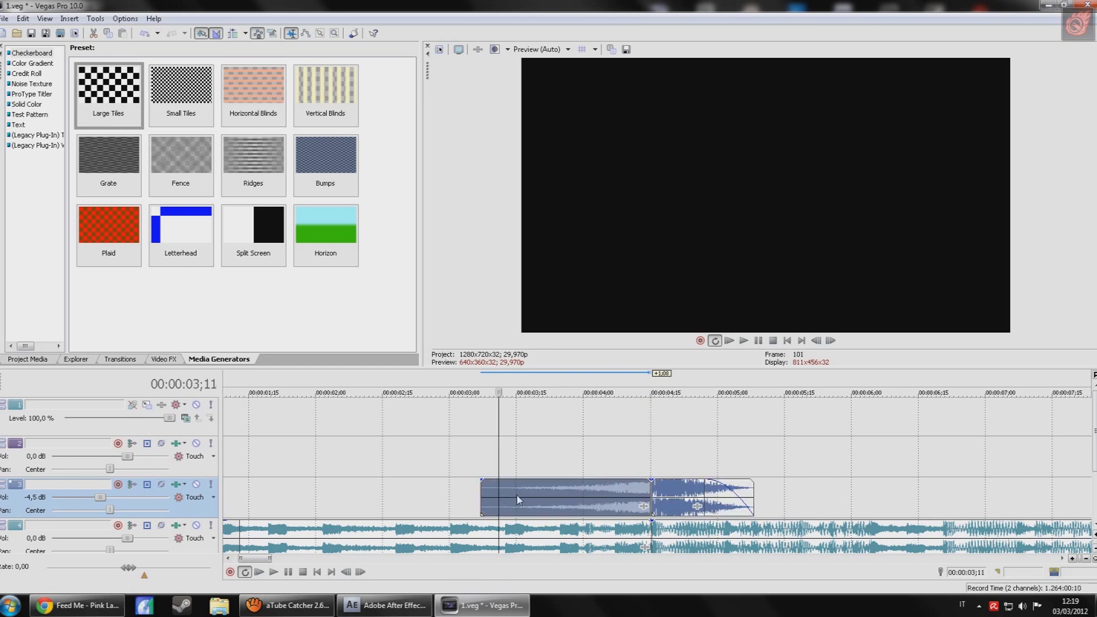
scroll(516, 495, "up", 2)
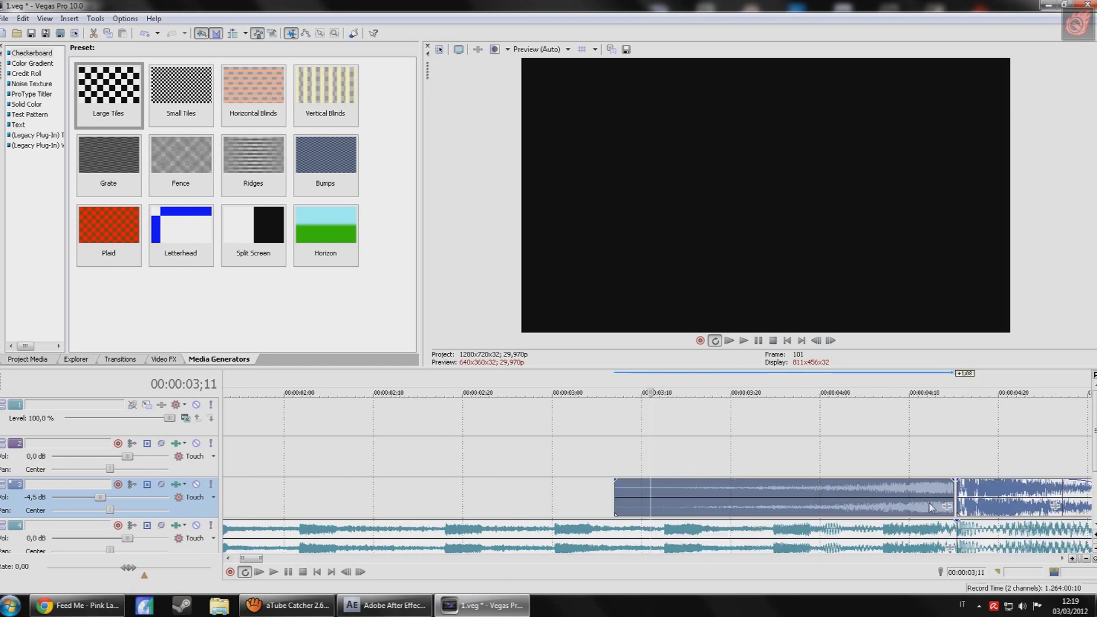
left_click(960, 506)
scroll(960, 506, "up", 3)
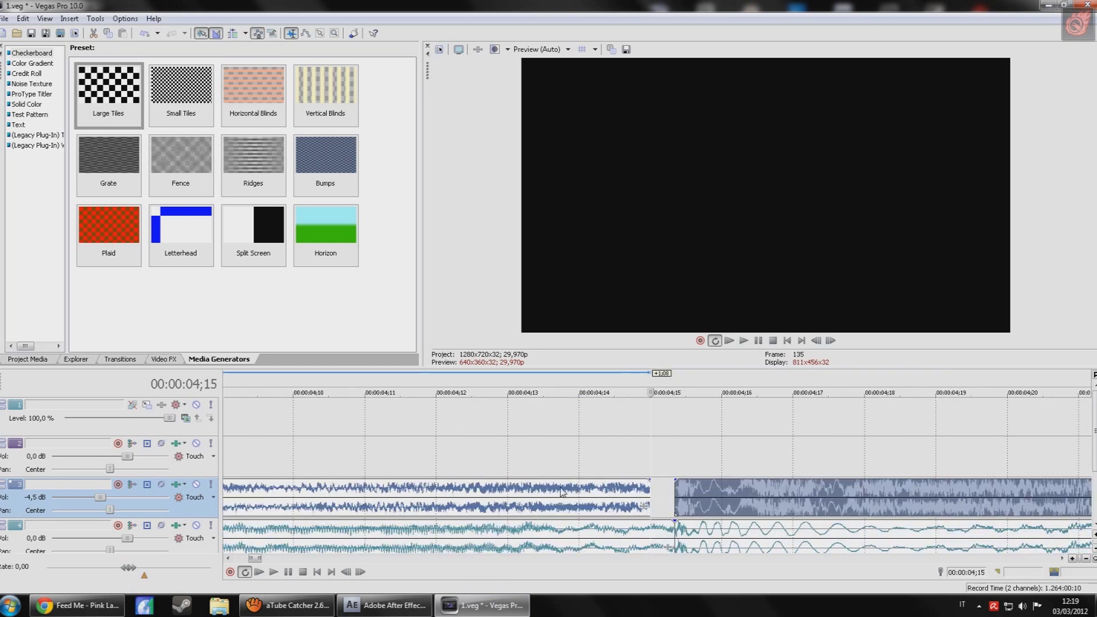
left_click_drag(561, 491, 577, 503)
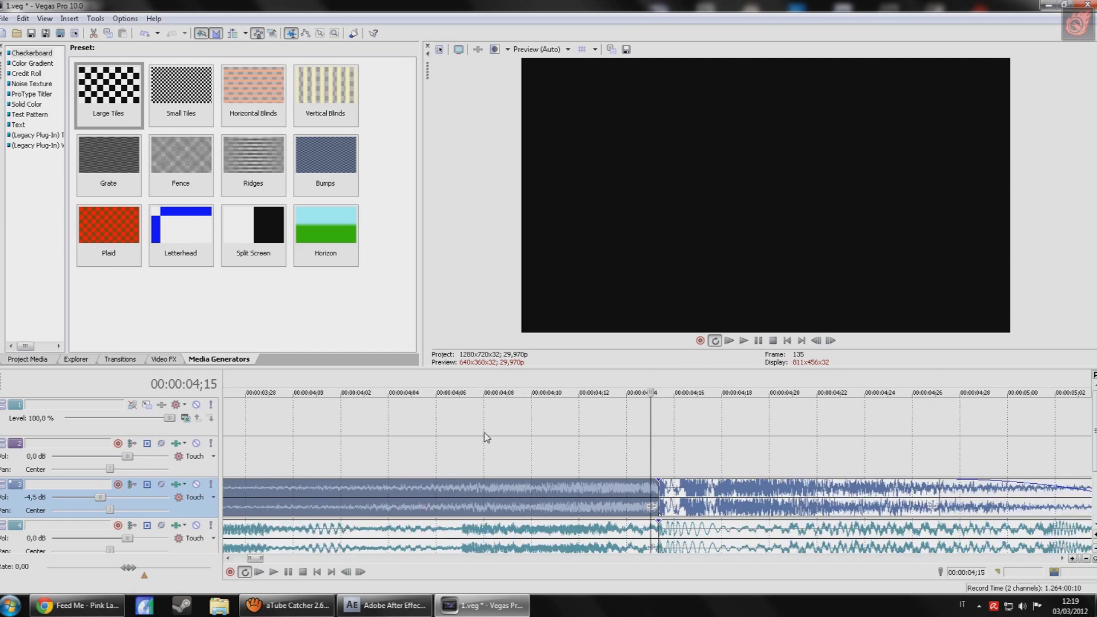
scroll(343, 457, "down", 3)
scroll(293, 459, "down", 4)
- Preview playback from 02;15 to check the new sound's timing, returning the cursor to 03;07
left_click(424, 468)
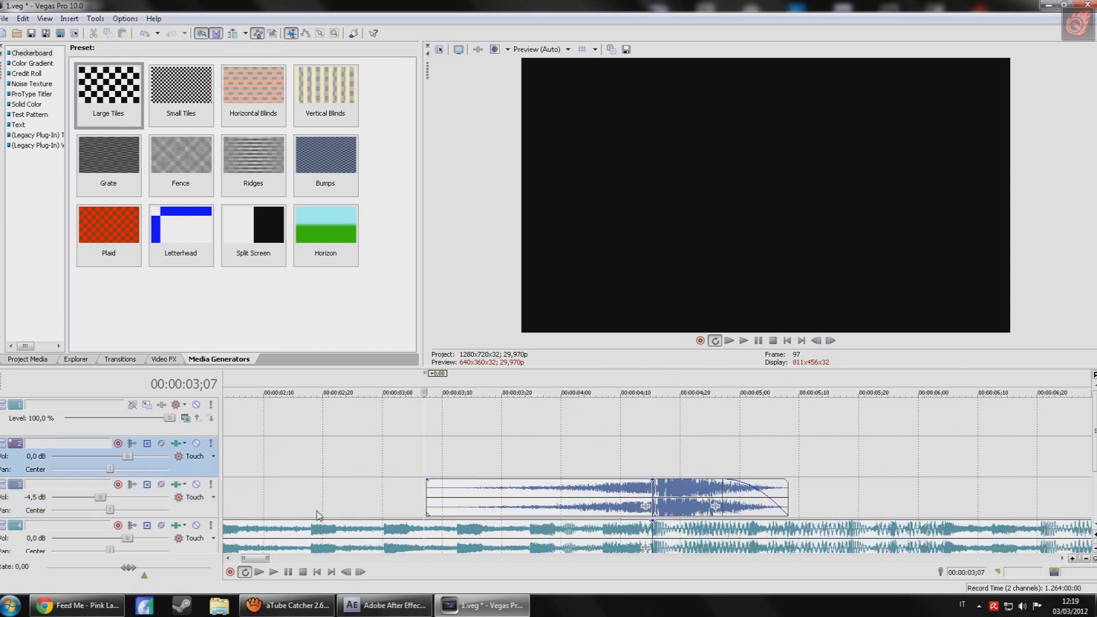
left_click(389, 494)
left_click(294, 504)
left_click(273, 572)
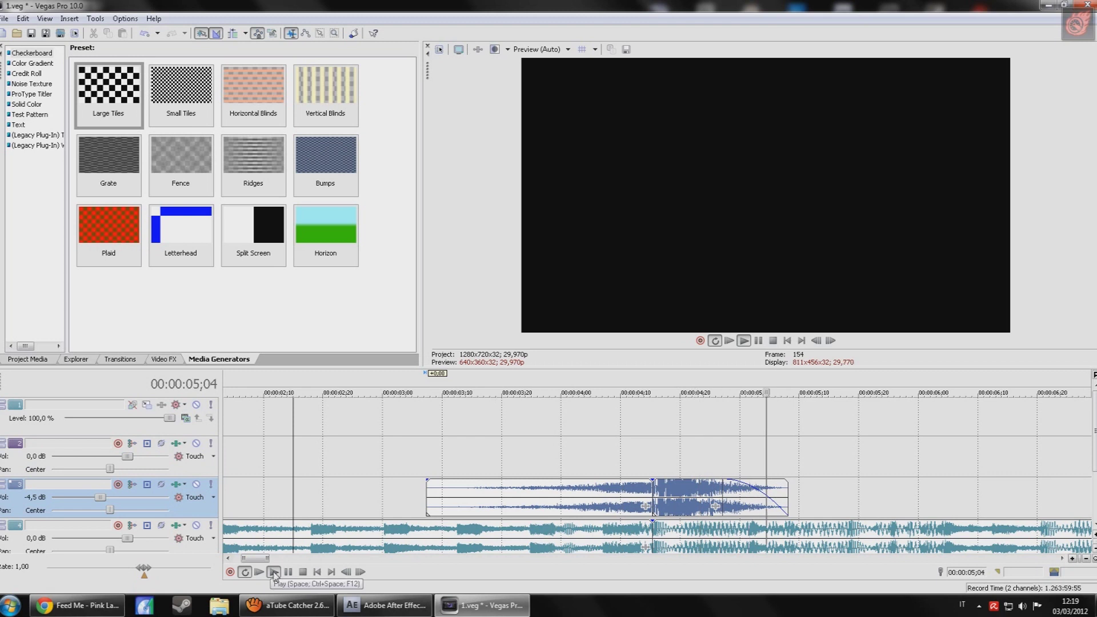
left_click(288, 572)
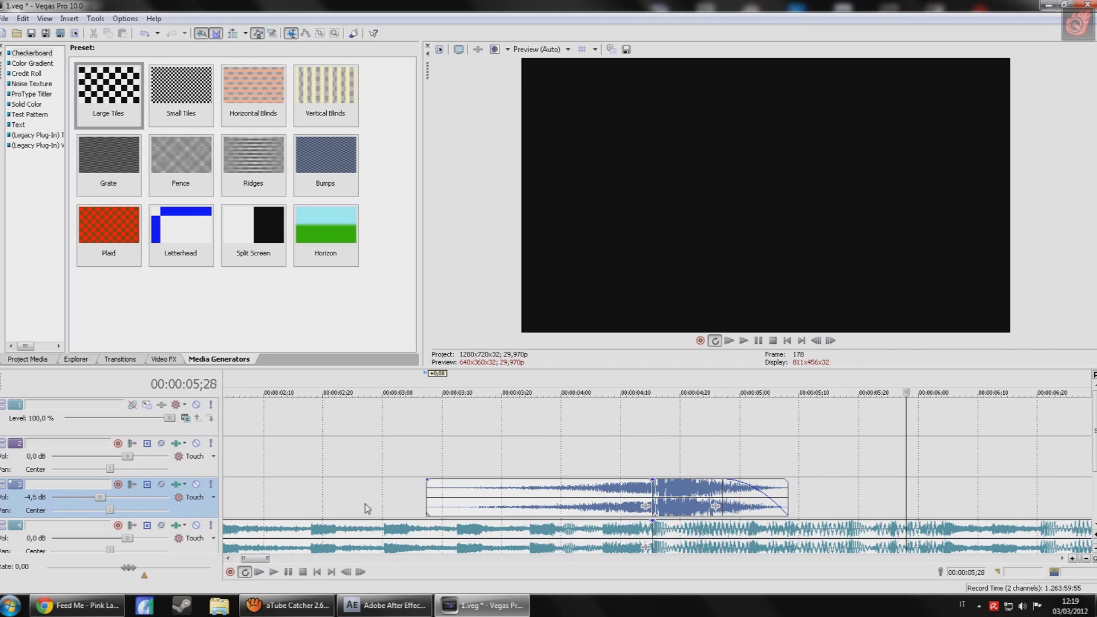
left_click(428, 467)
- Check the 03;07–04;15 range and the 04;02 and 04;08 positions, then show the desktop
left_click_drag(650, 461, 422, 457)
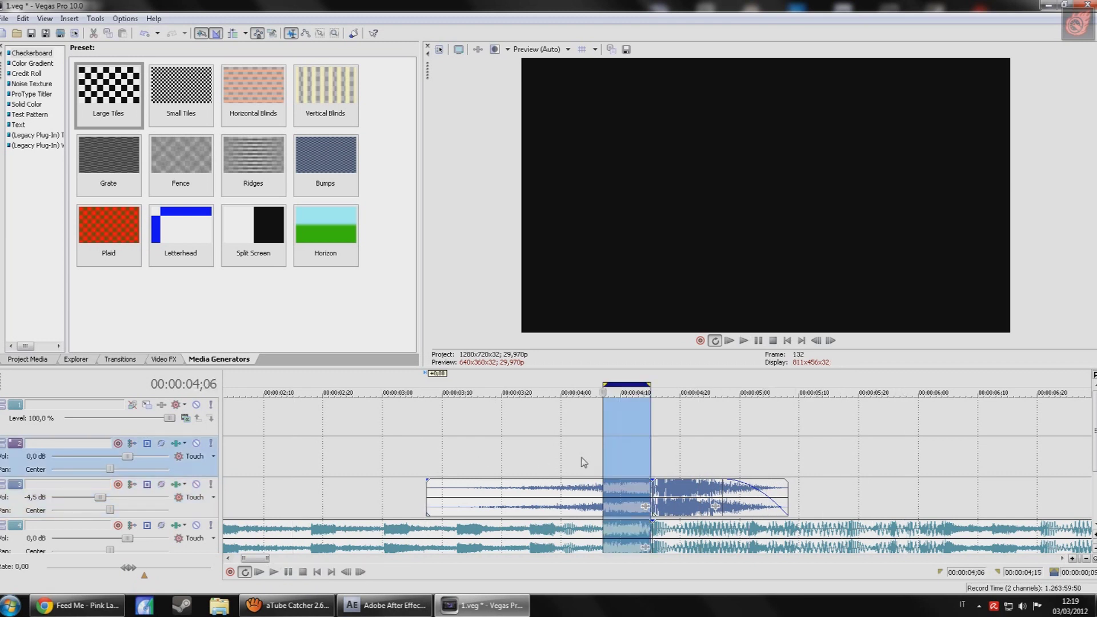
left_click(452, 493)
left_click(573, 491)
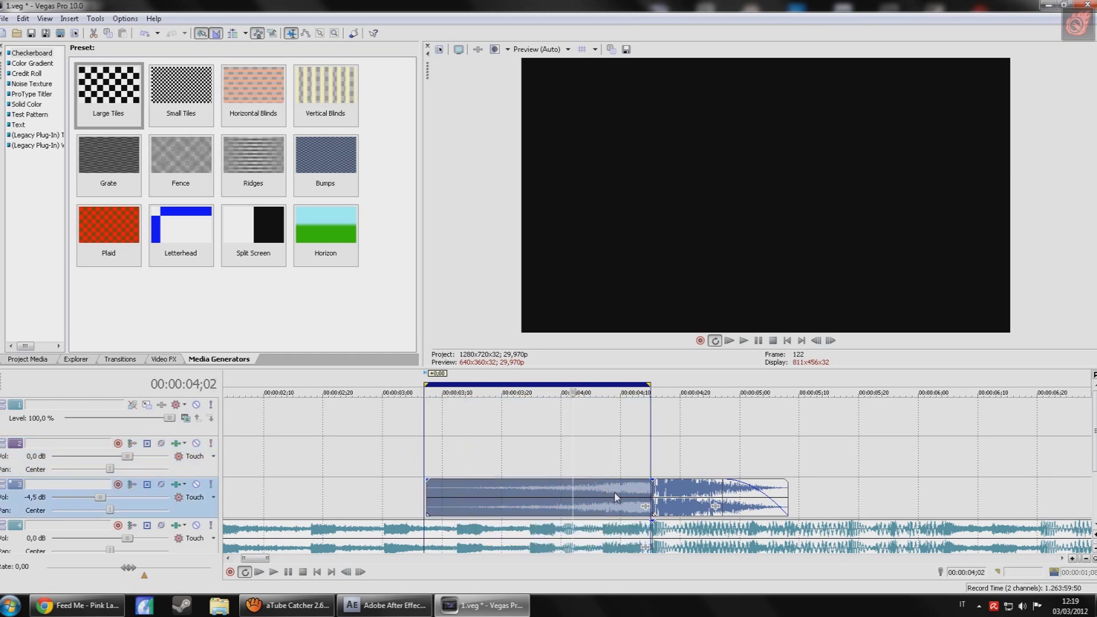
left_click(609, 493)
double_click(470, 386)
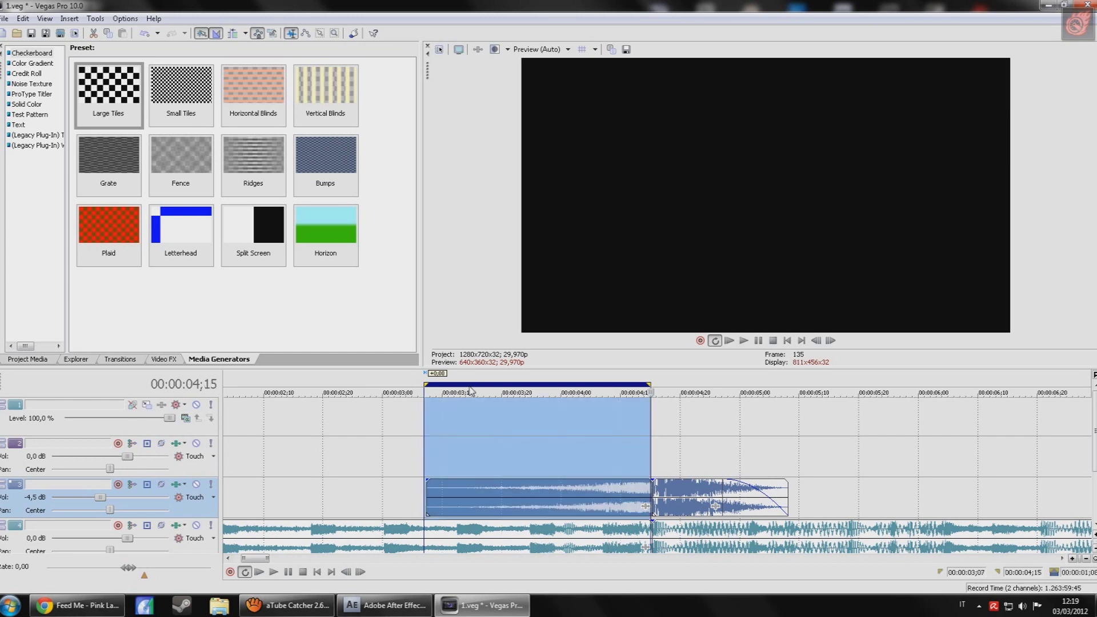
left_click(460, 422)
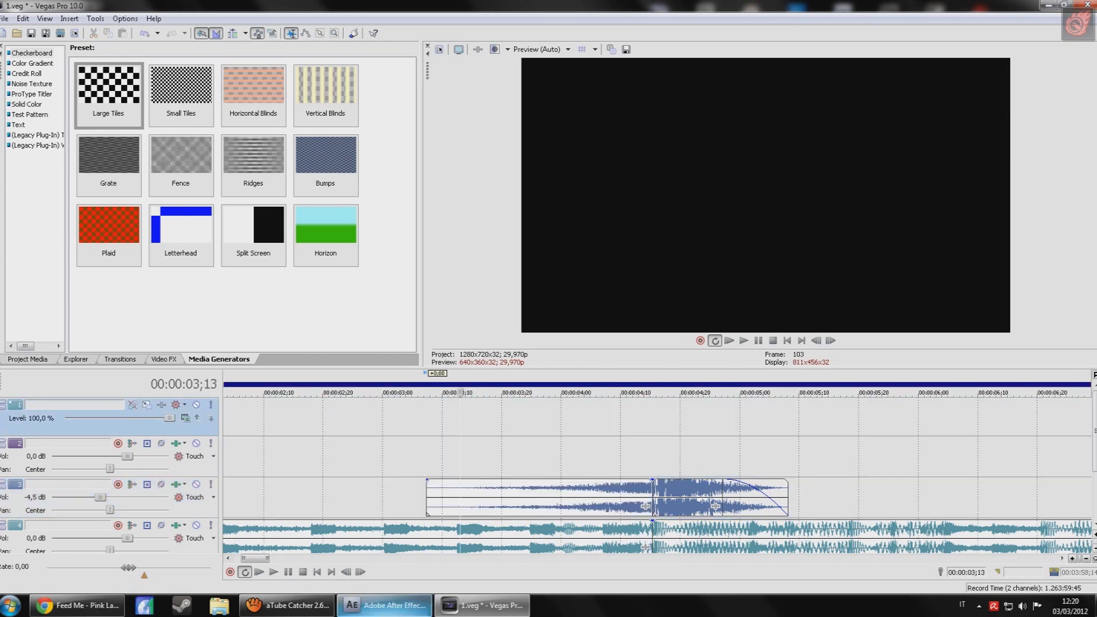
left_click(388, 606)
key("super+d")
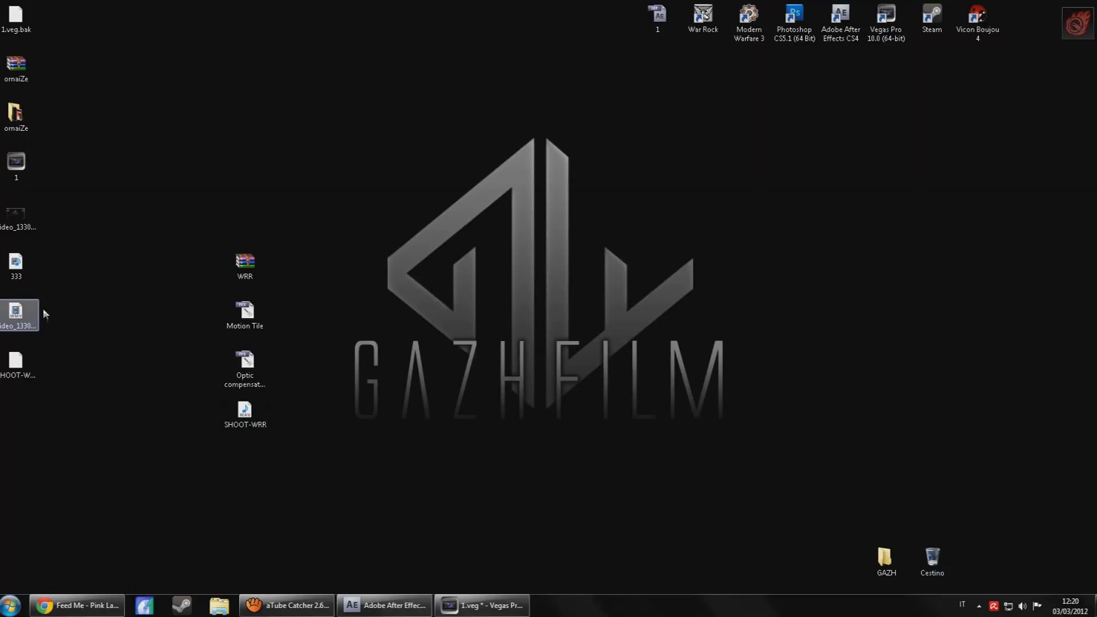
- Drop the gameplay video onto Vegas video track 1 and move it to start at 00:00:00
left_click_drag(18, 263, 492, 606)
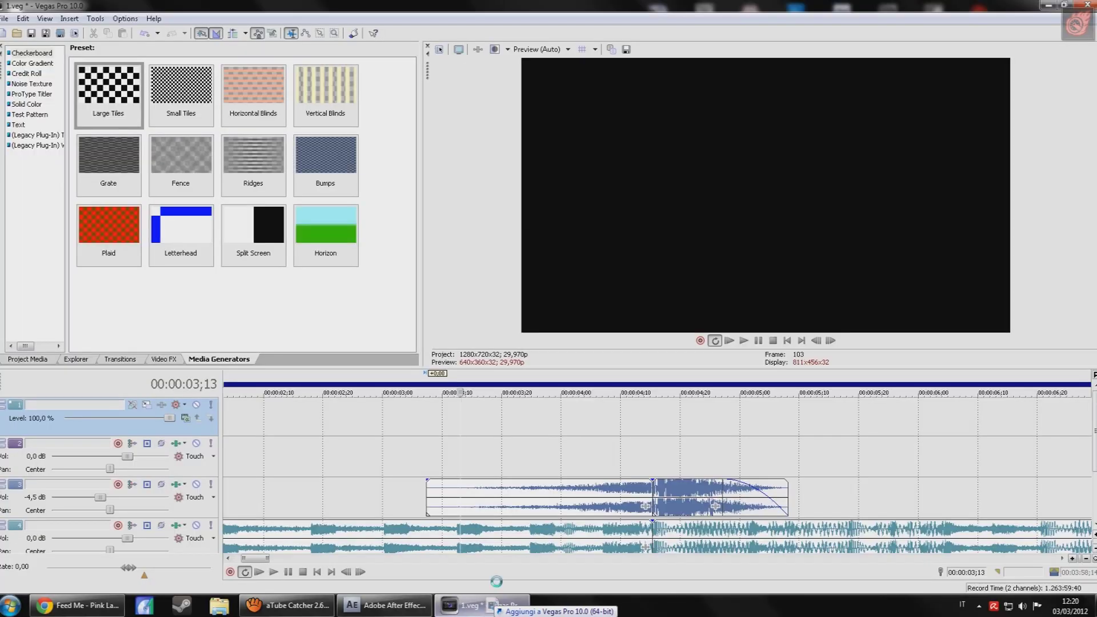
left_click_drag(493, 607, 293, 417)
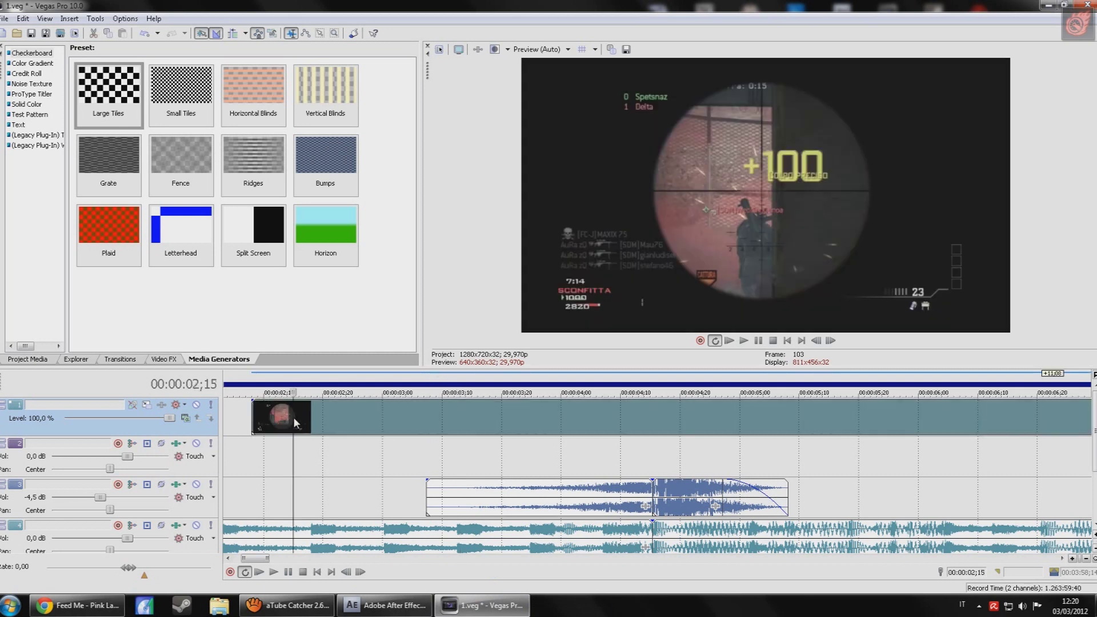
scroll(594, 446, "down", 3)
left_click_drag(591, 423, 454, 423)
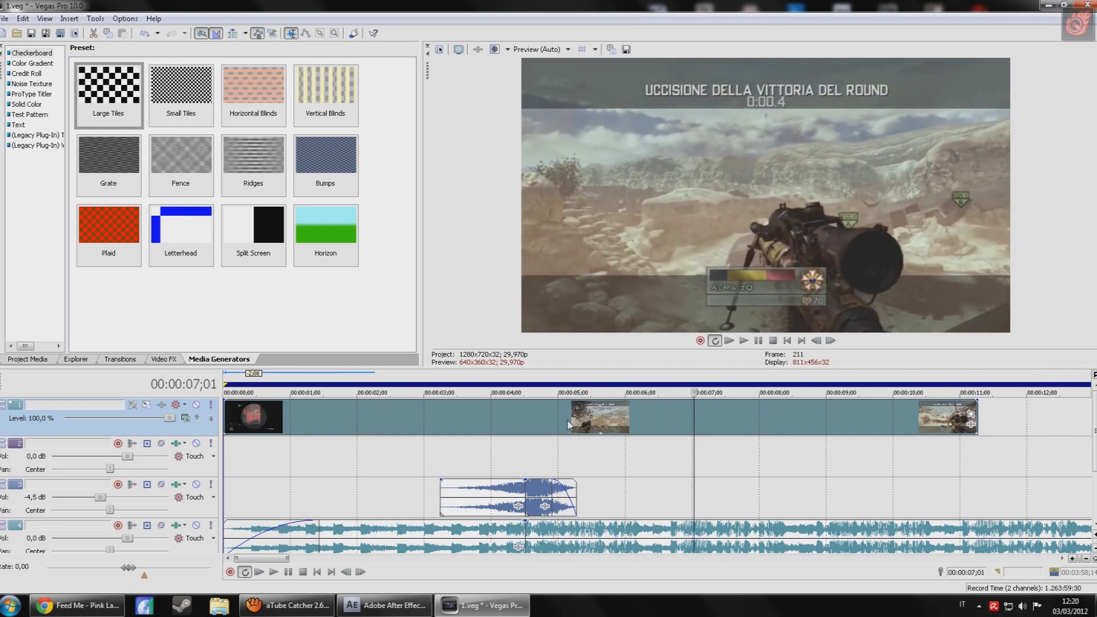
- Trim the clip before the cursor and slide the music and short audio pieces to the playhead
scroll(566, 420, "up", 4)
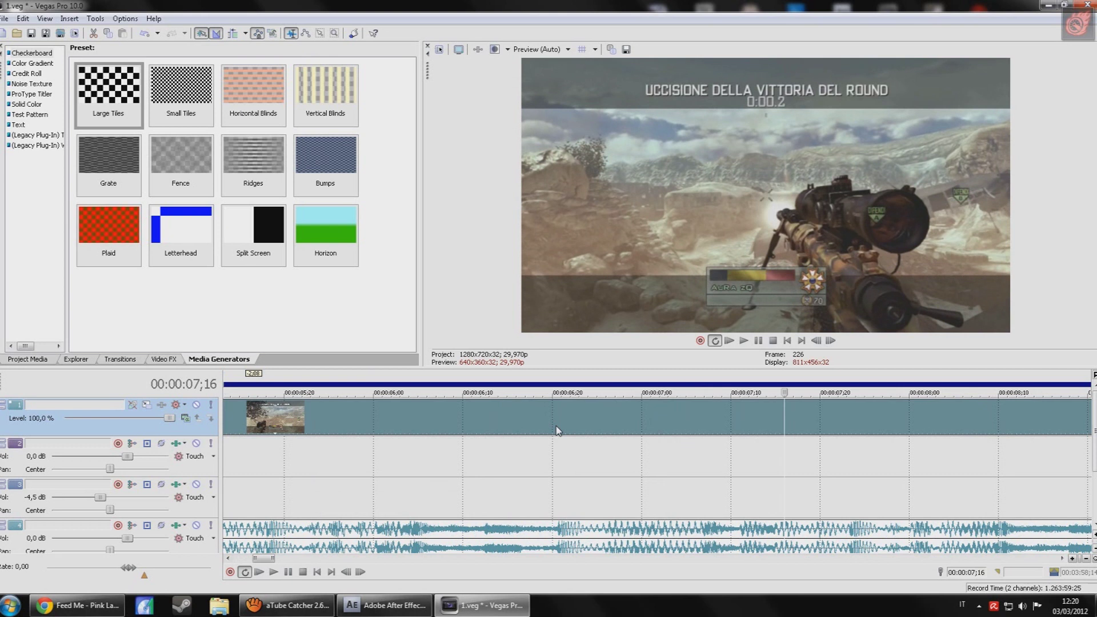
key("alt+bracketleft")
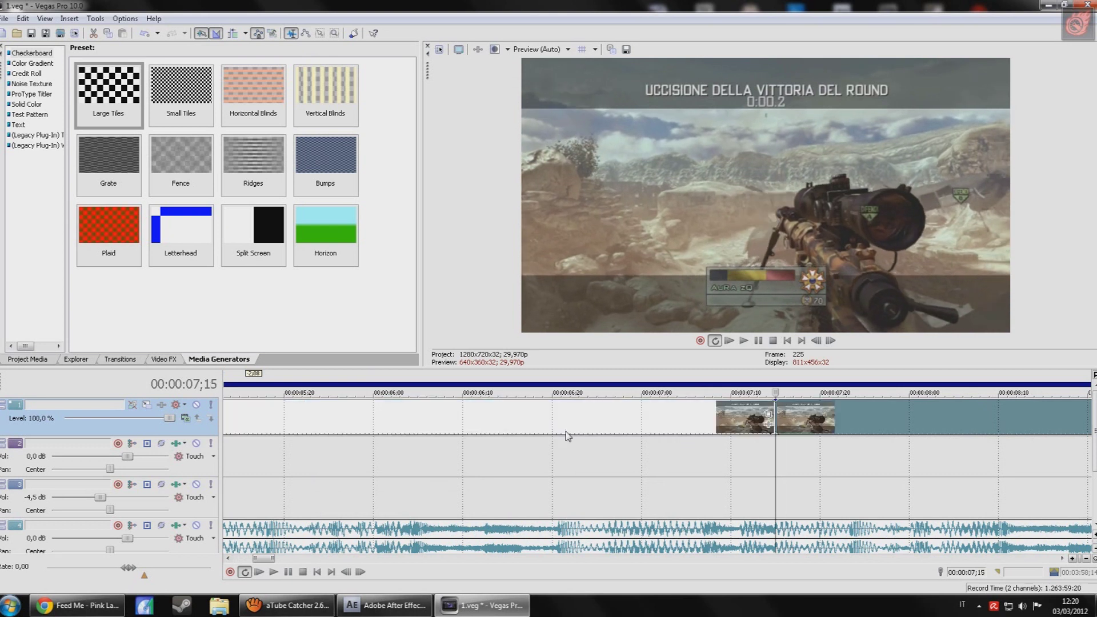
scroll(561, 433, "down", 5)
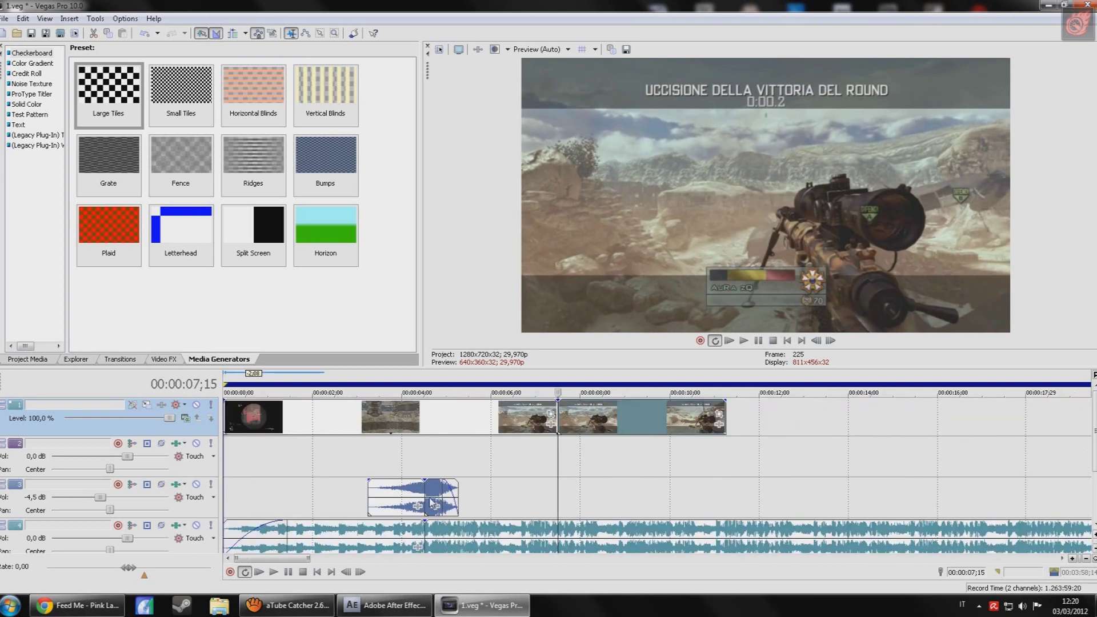
left_click_drag(438, 536, 571, 536)
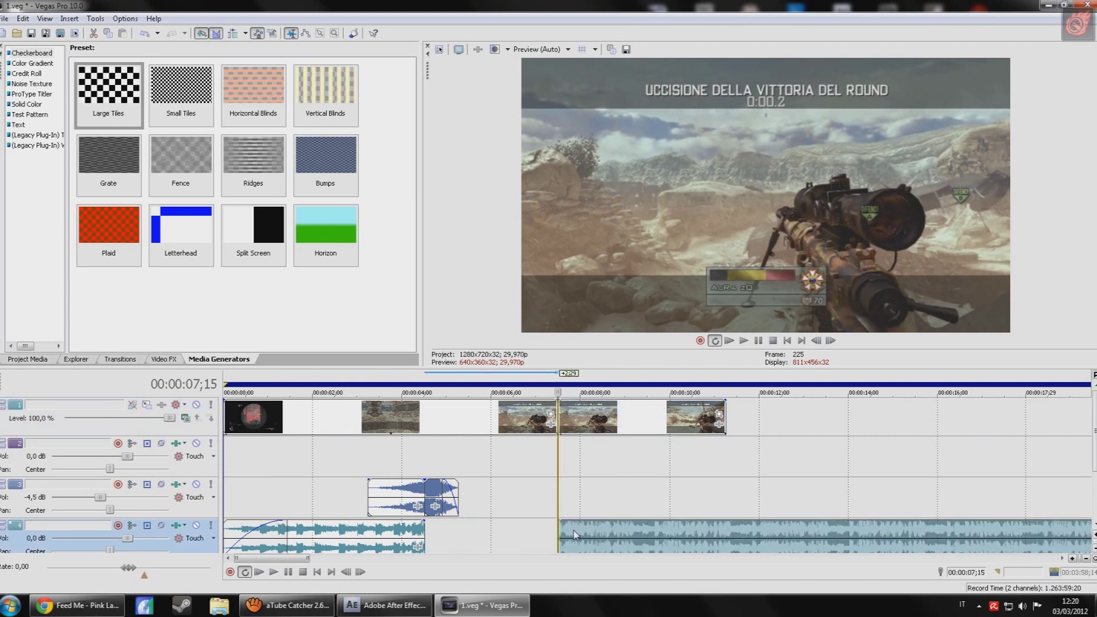
left_click_drag(432, 494, 566, 484)
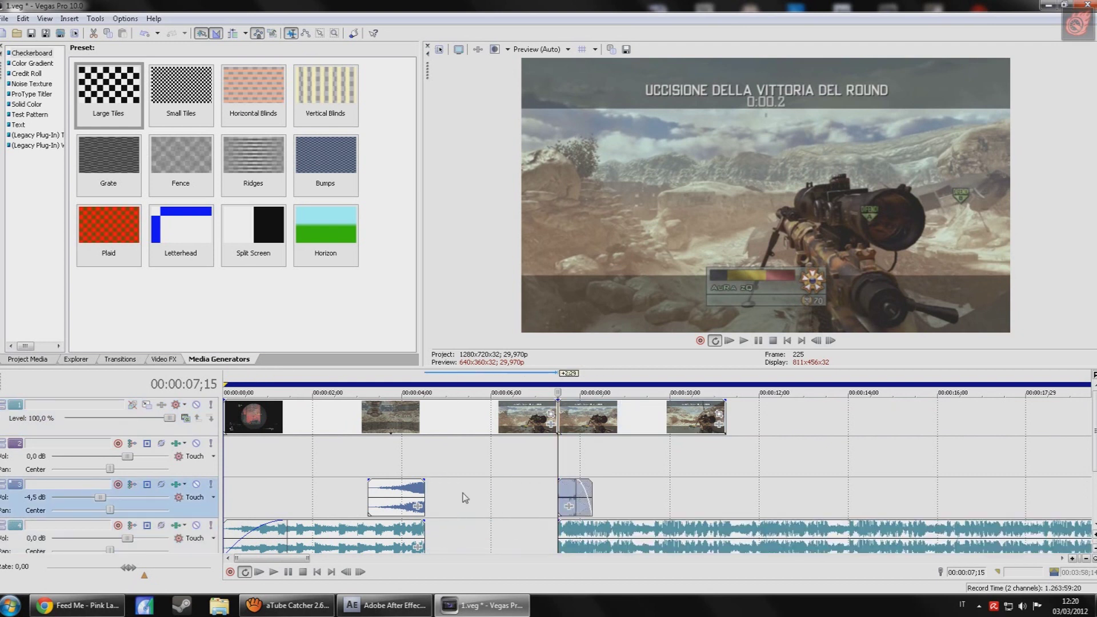
left_click_drag(397, 495, 530, 497)
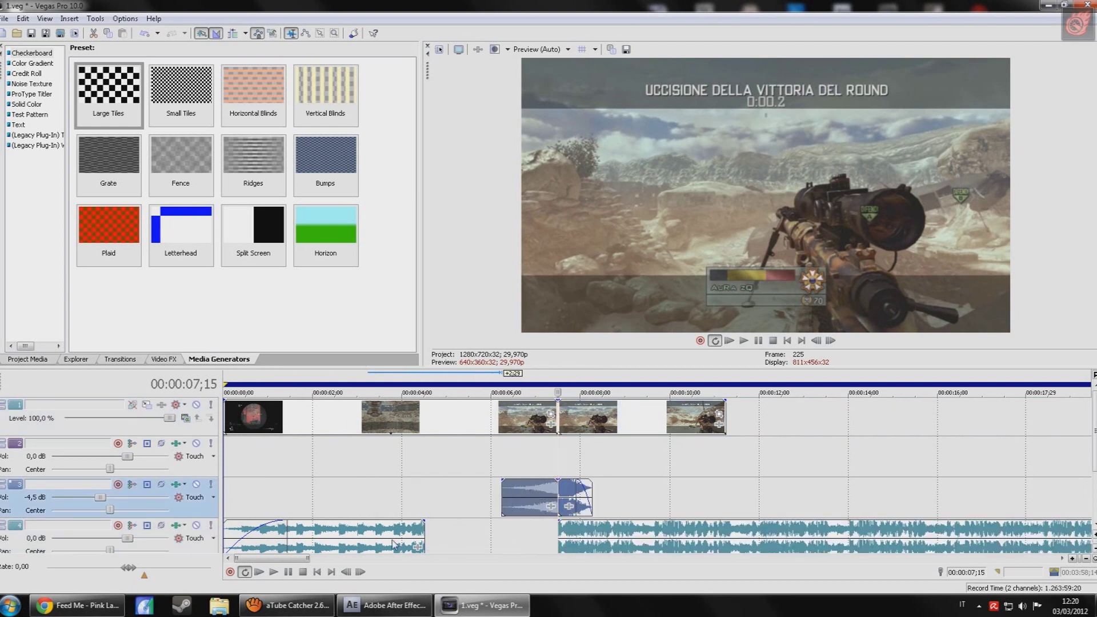
left_click_drag(393, 545, 527, 545)
- Play back the edit from 00:00:05;18 to check the timing
left_click(474, 508)
key("space")
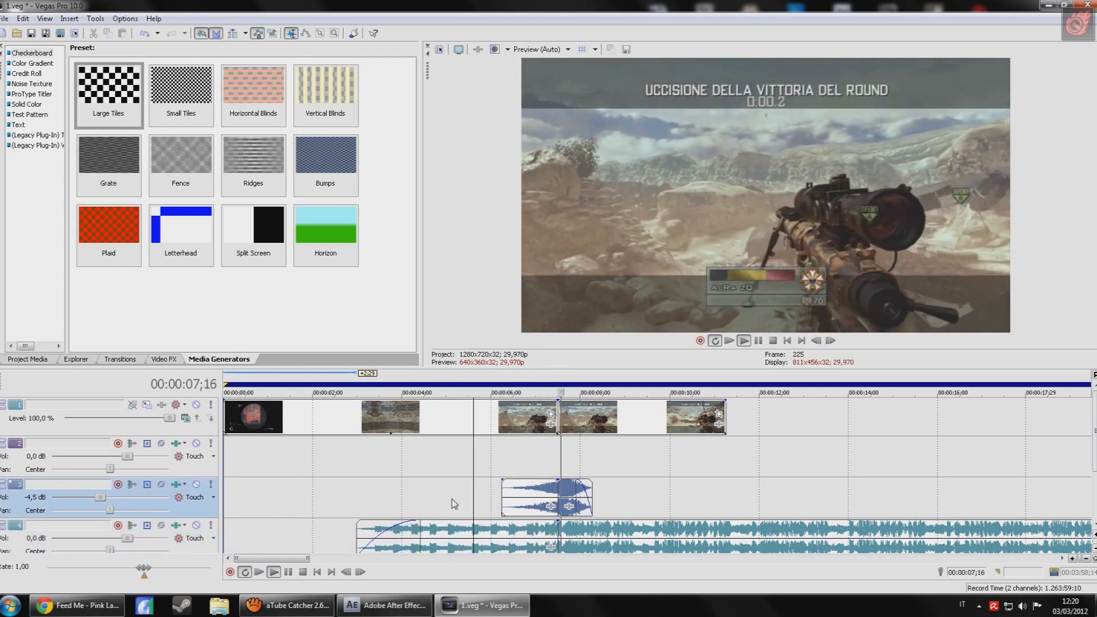
left_click(303, 571)
left_click(308, 606)
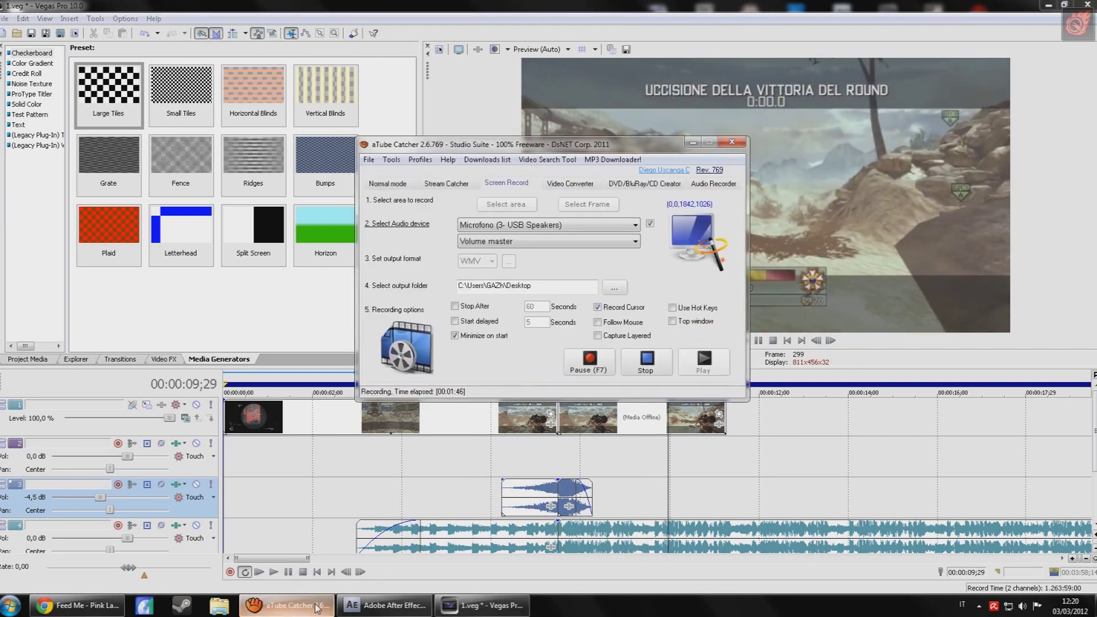
left_click(316, 607)
left_click(294, 612)
left_click(295, 612)
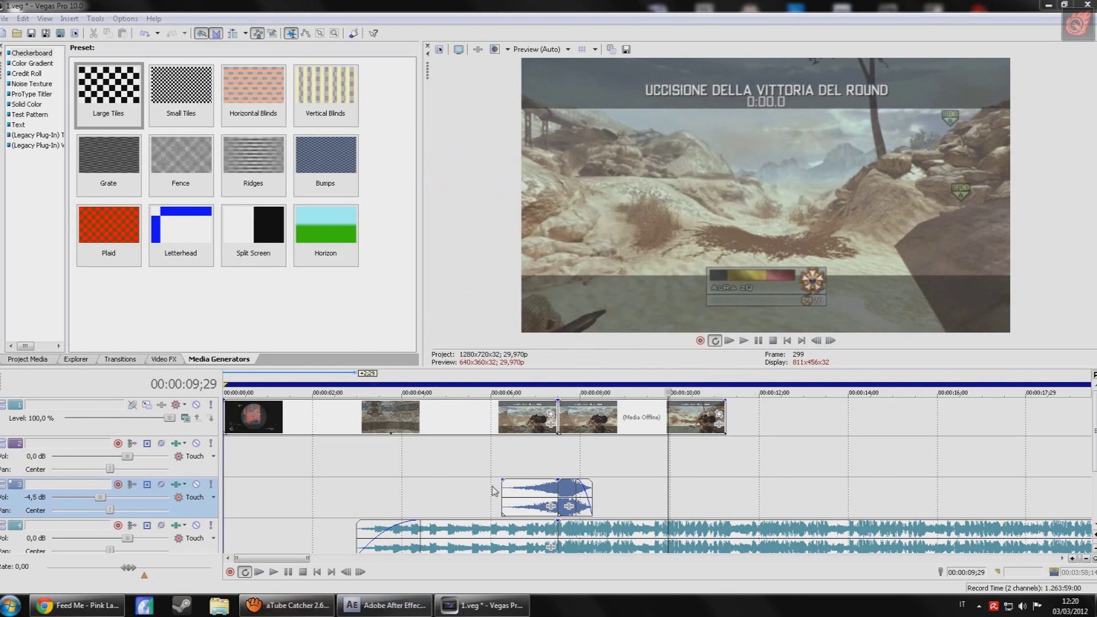
- Nudge the video event after the 07;15 cut later and mark a loop region over it
left_click(557, 460)
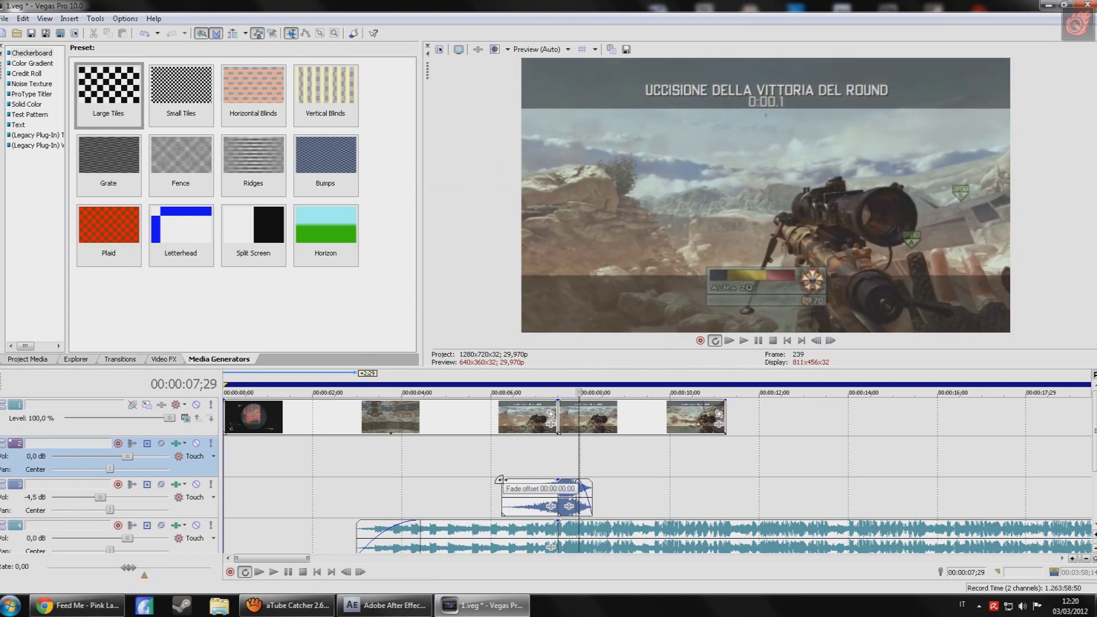
scroll(501, 481, "up", 3)
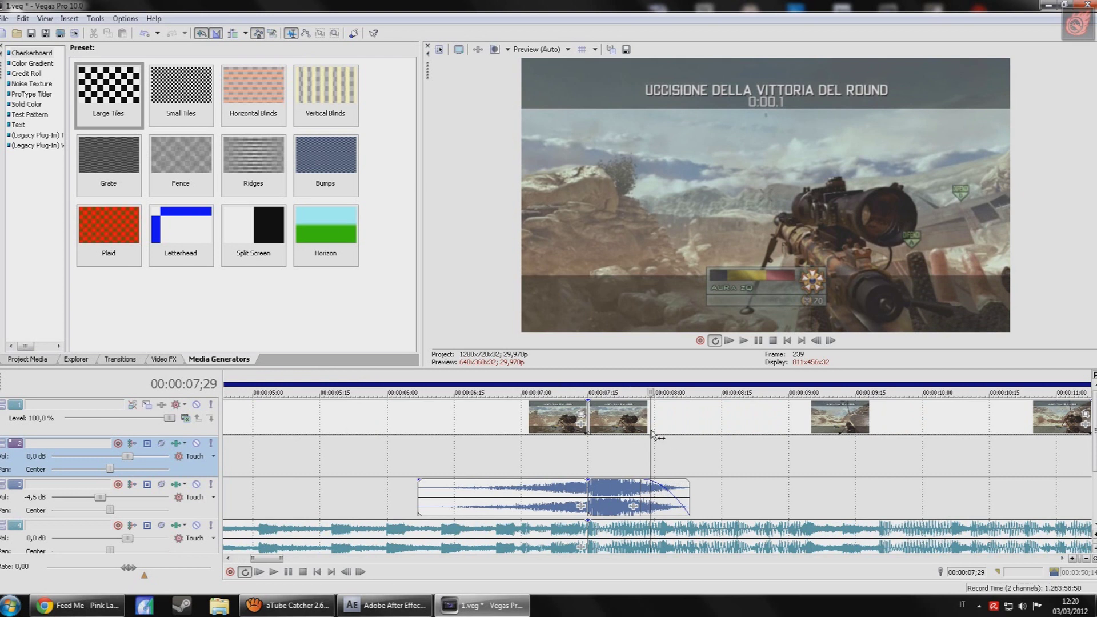
left_click(652, 427)
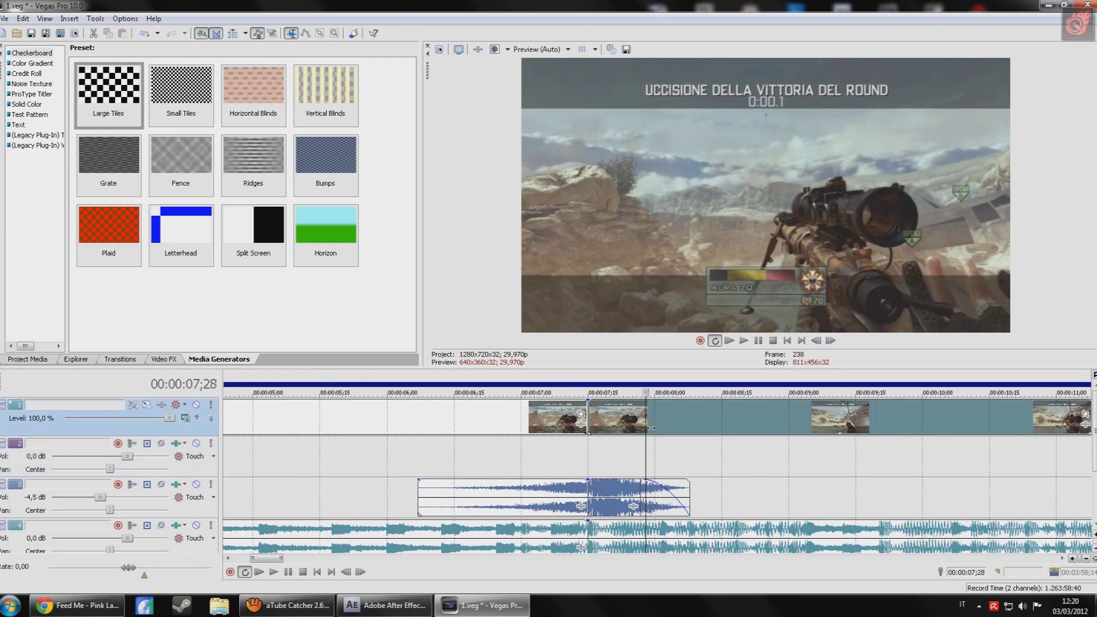
left_click_drag(651, 428, 653, 427)
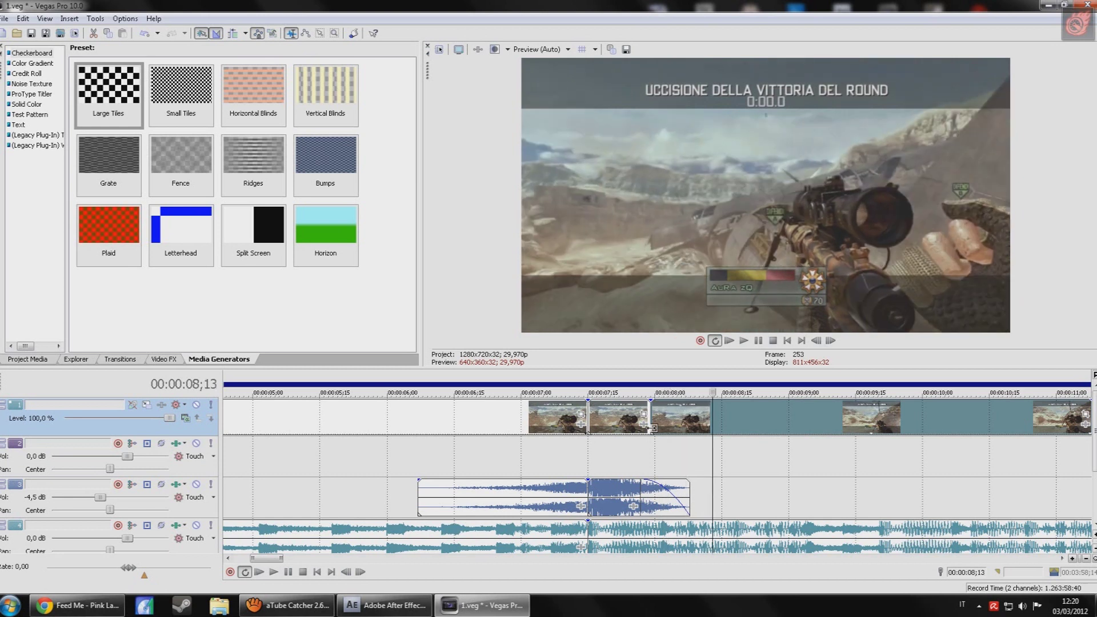
left_click_drag(652, 451, 717, 443)
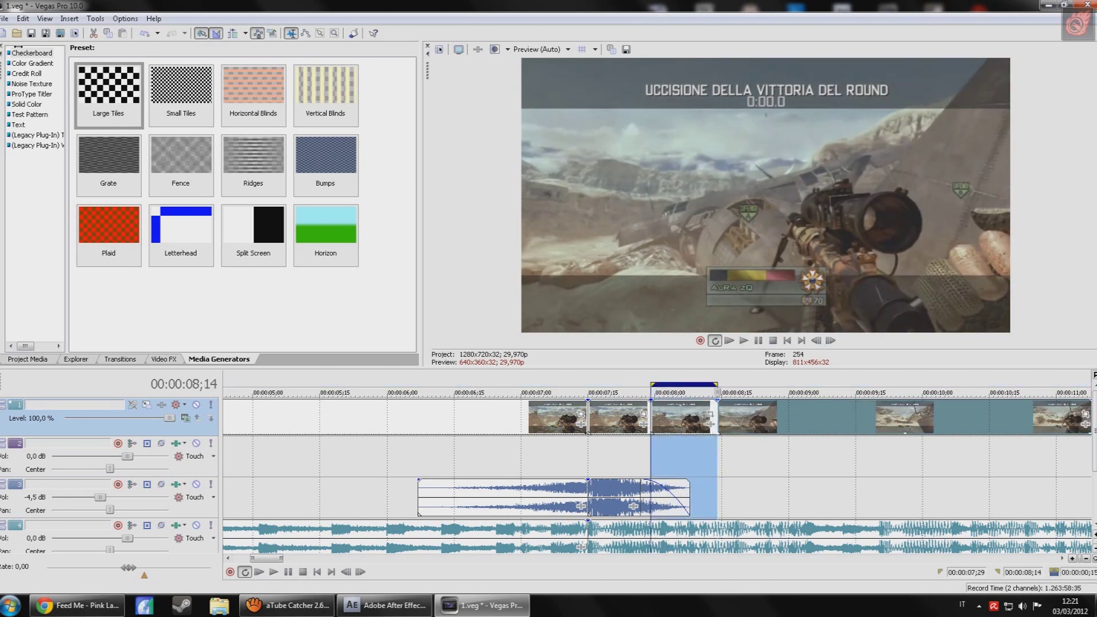
- Set Render As to Windows Media Video V11 with the FOR TWIXTOR template and custom settings
left_click(59, 33)
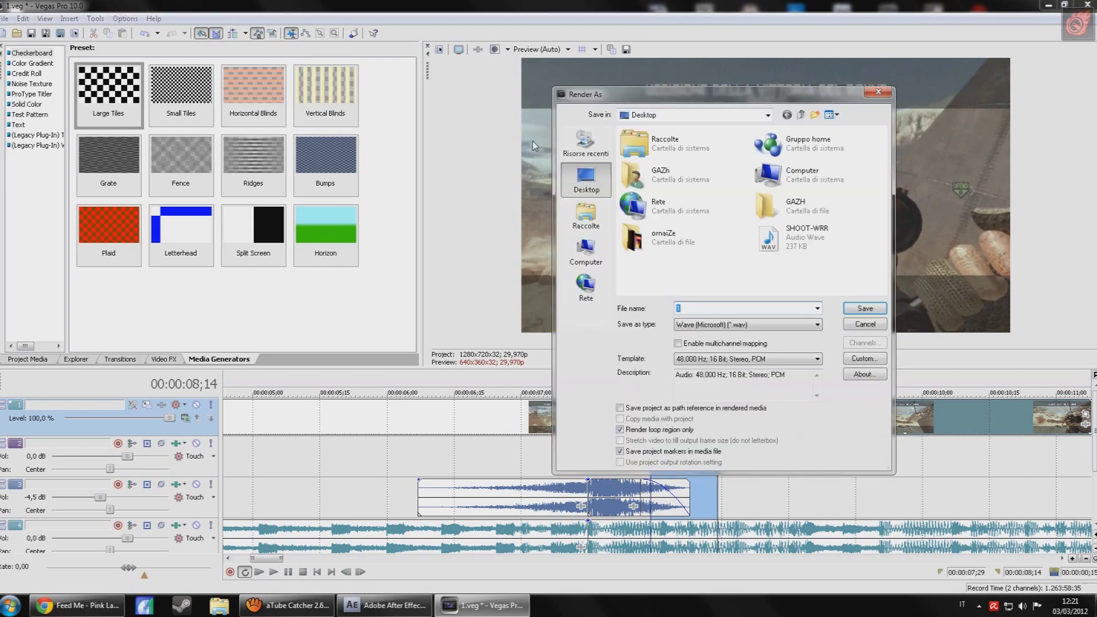
left_click(705, 326)
left_click(737, 477)
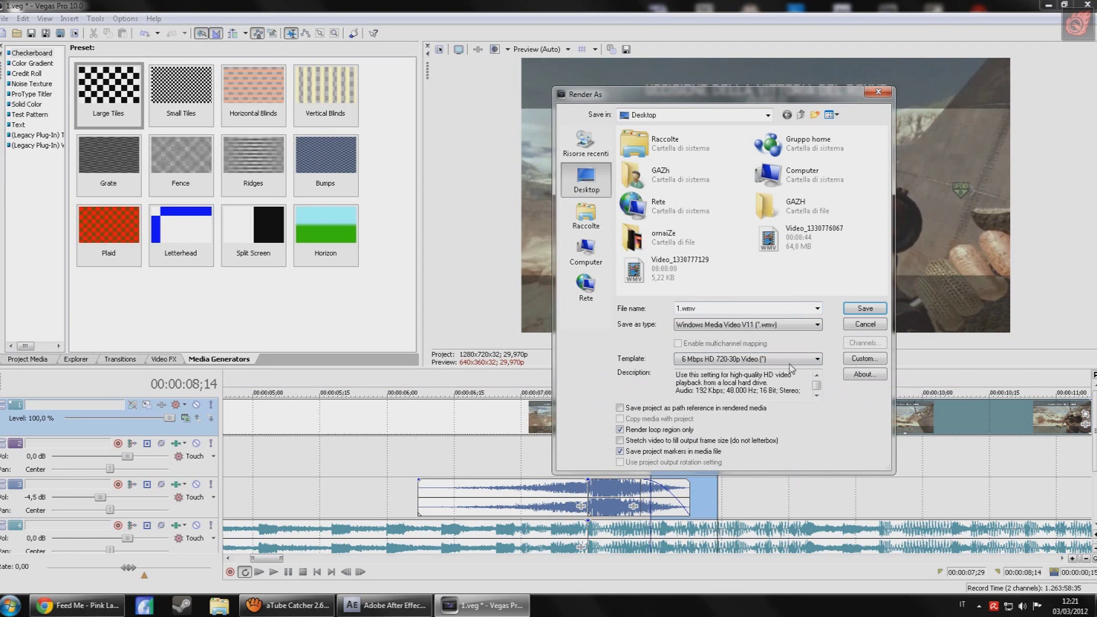
left_click(743, 358)
left_click(697, 484)
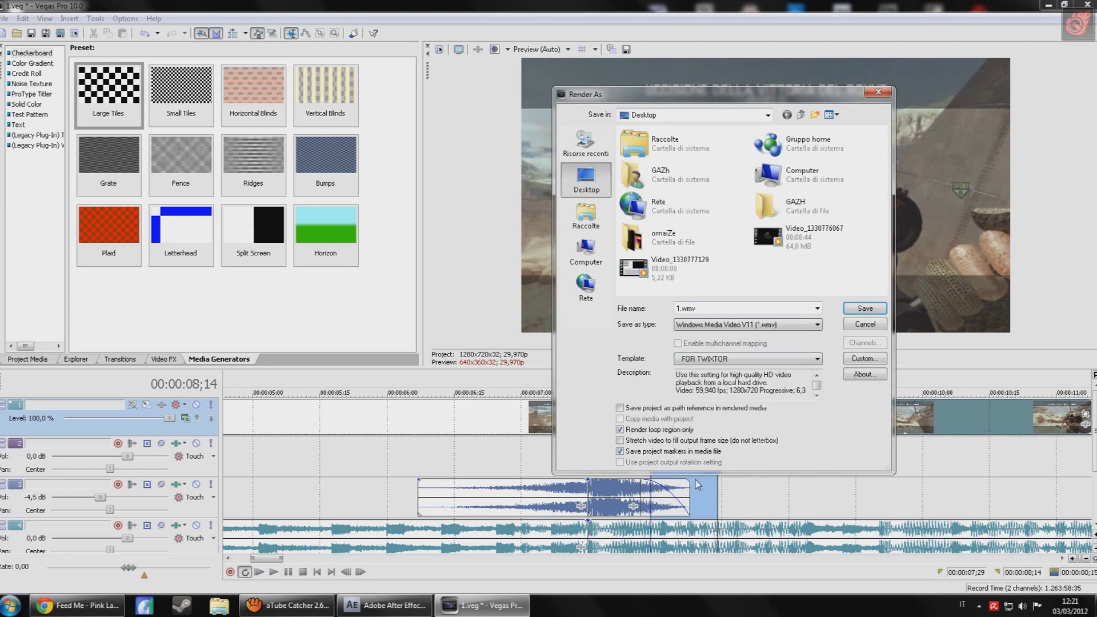
left_click(865, 358)
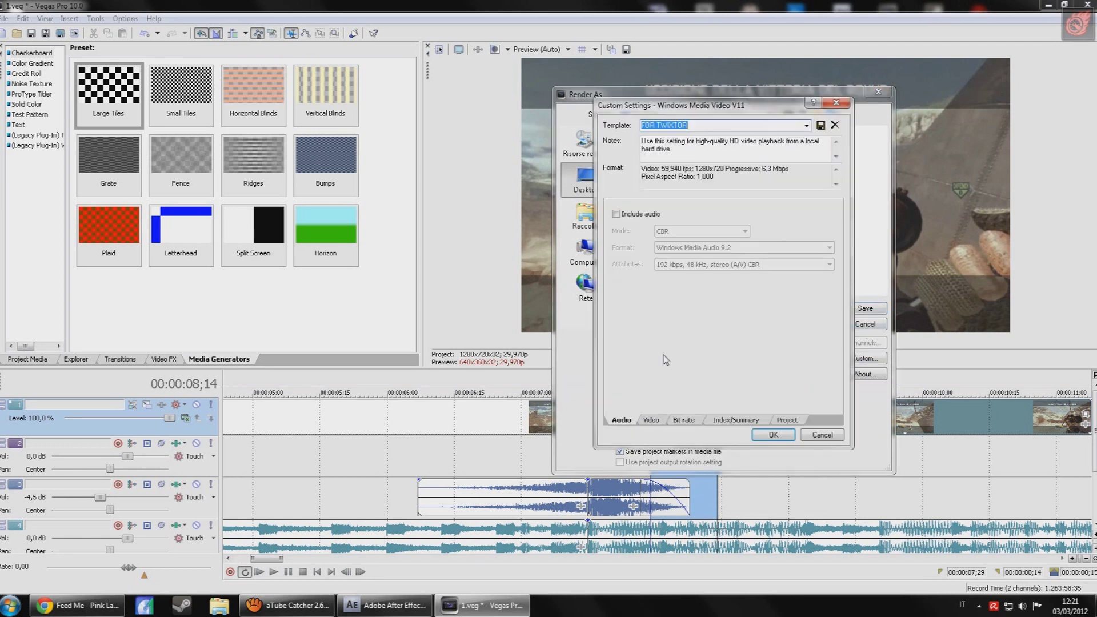
left_click(651, 420)
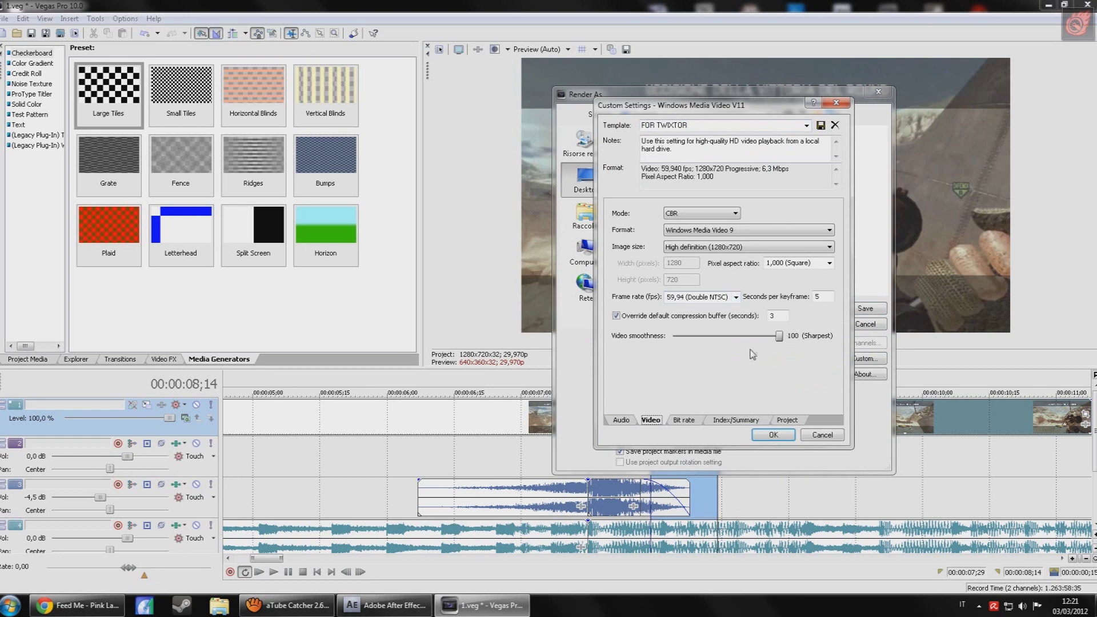
left_click(786, 420)
left_click(771, 436)
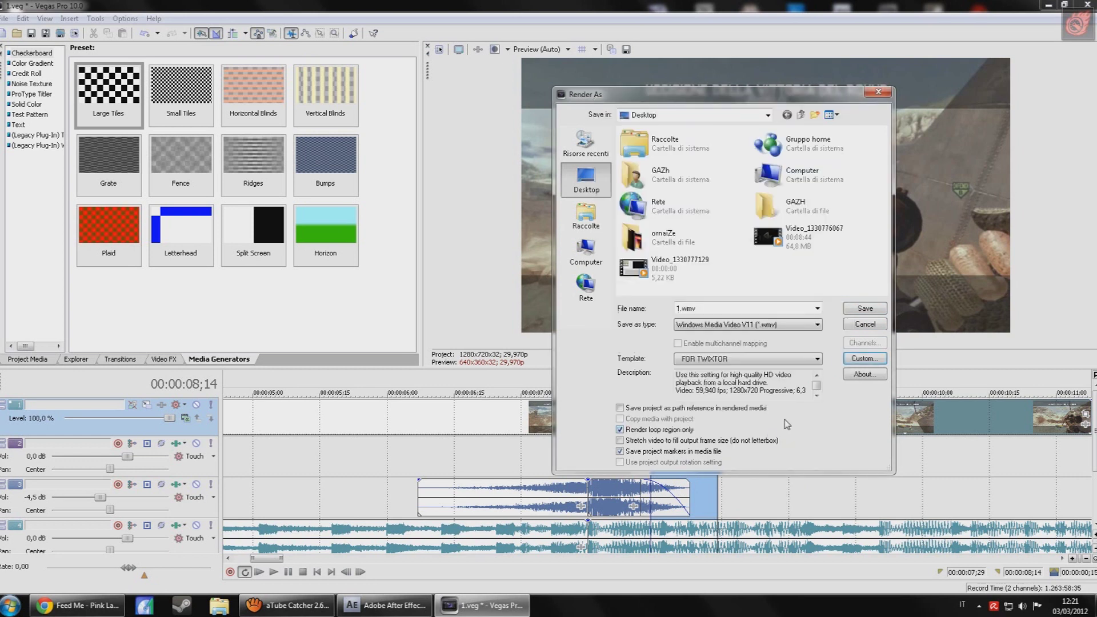
- Render the loop region as da twixtorare.wmv, then return to the After Effects composition
double_click(717, 308)
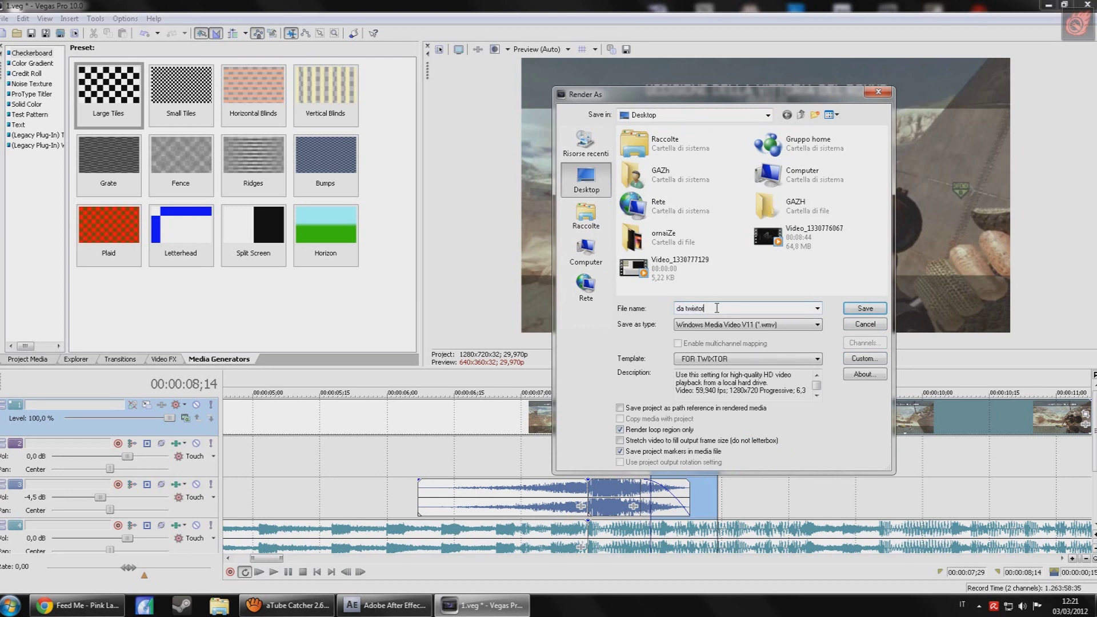
left_click(862, 309)
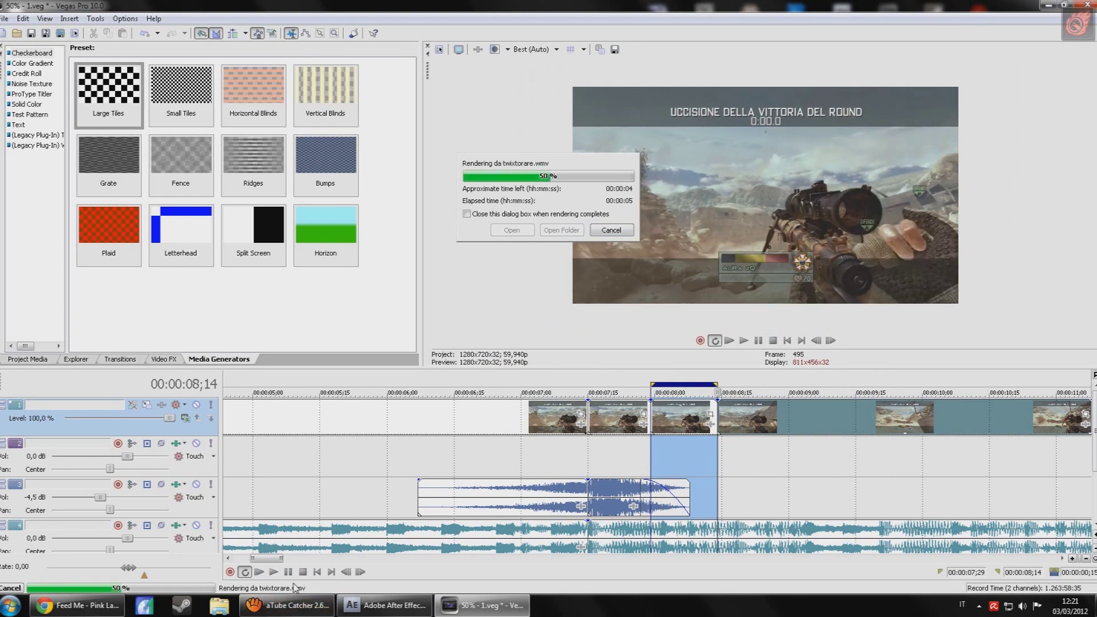
mouse_move(297, 614)
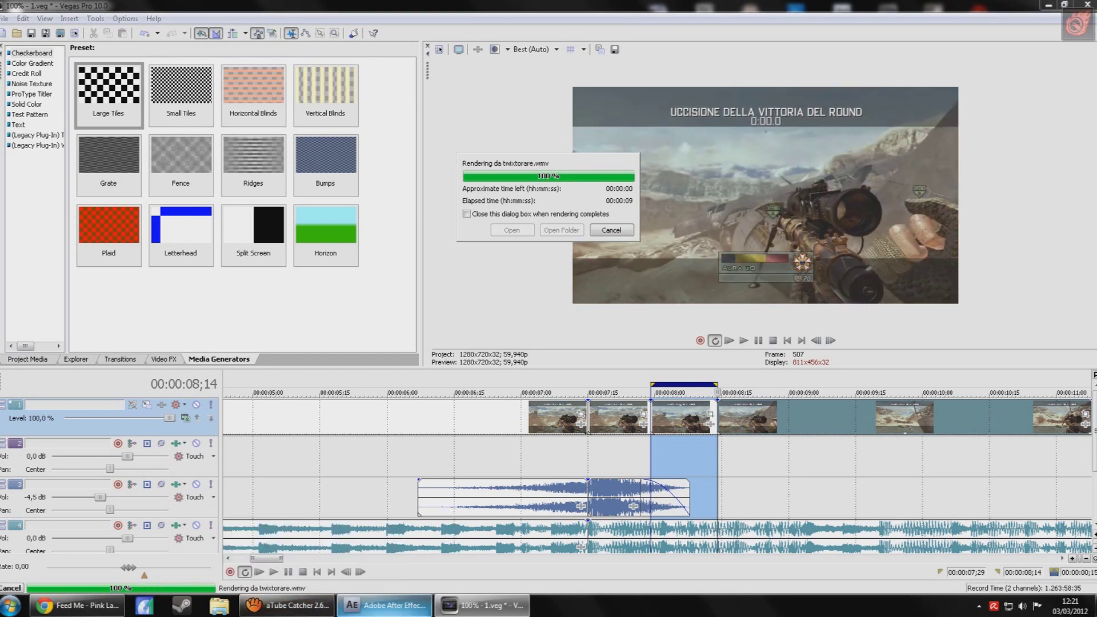
left_click(354, 604)
left_click(35, 317)
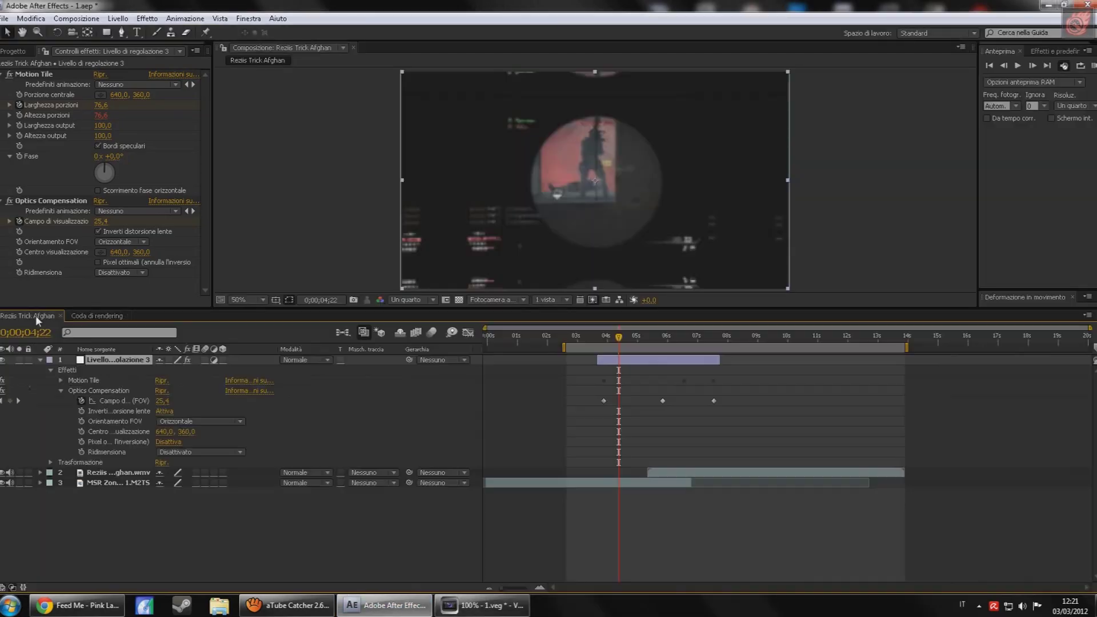
- Save the After Effects project as 2.aep
left_click(5, 18)
left_click(26, 149)
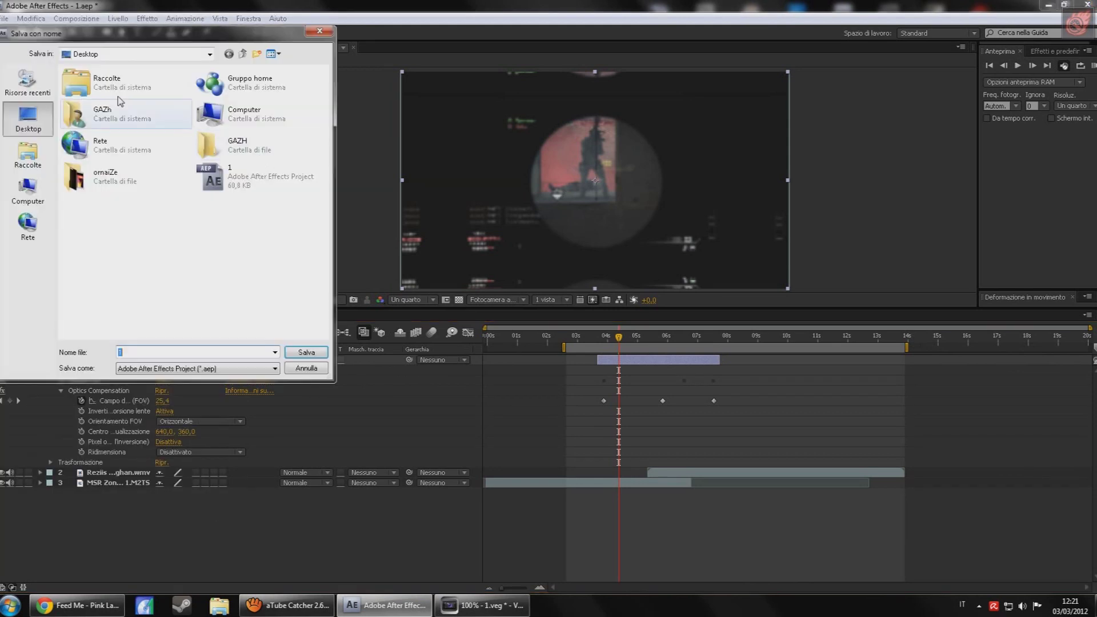
left_click(307, 352)
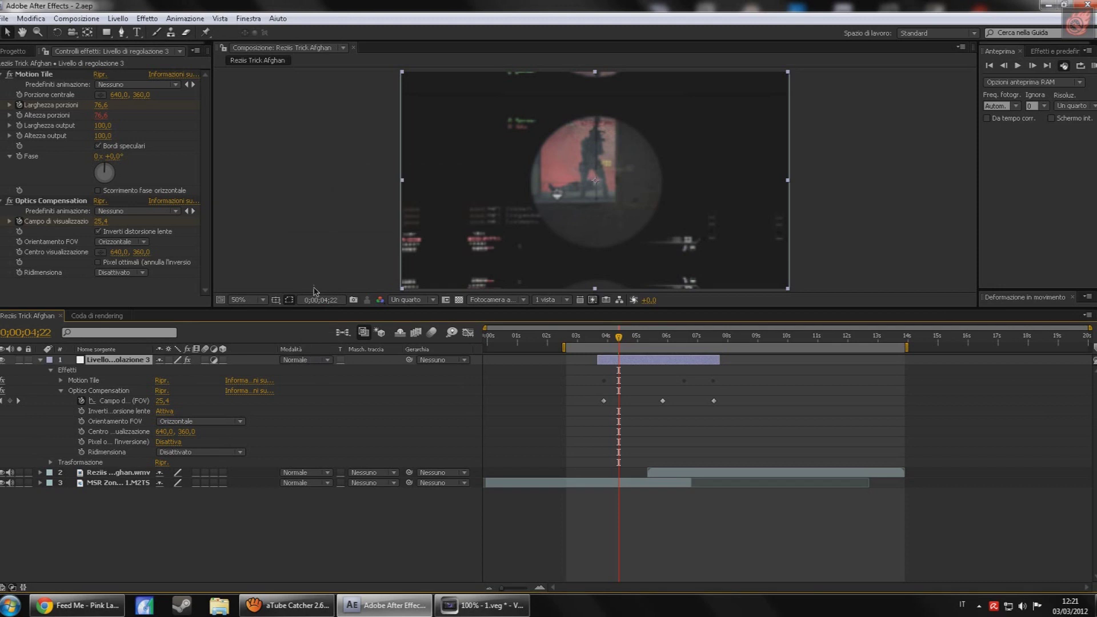
- Delete the adjustment, Reziis wmv and remaining footage layers, then minimise After Effects
key("Delete")
left_click(123, 361)
key("Delete")
left_click(115, 362)
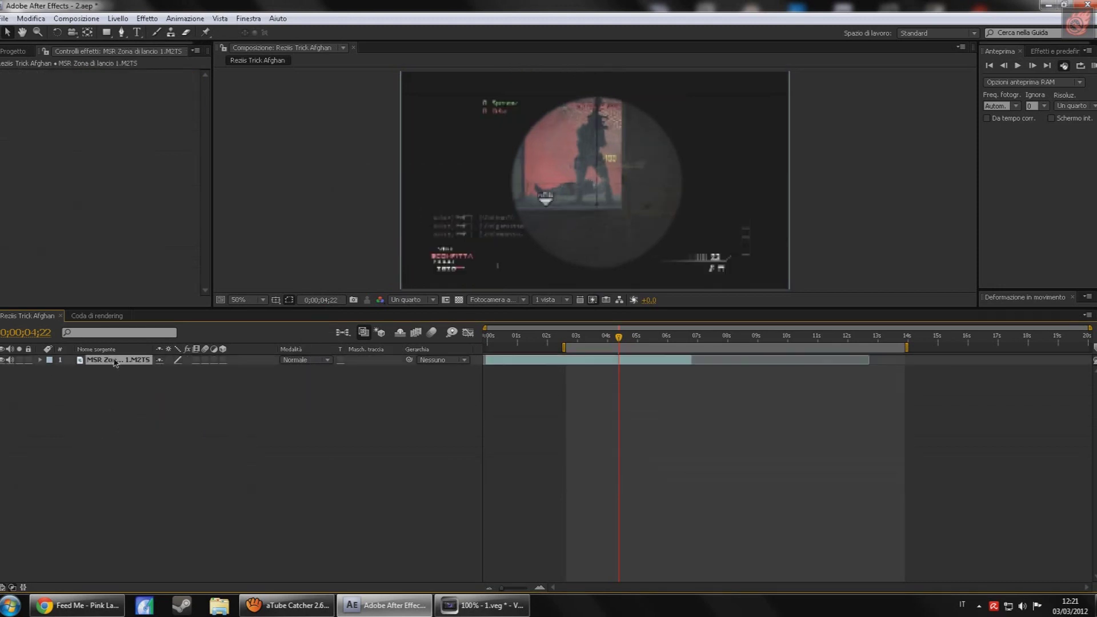
key("Delete")
left_click(1094, 606)
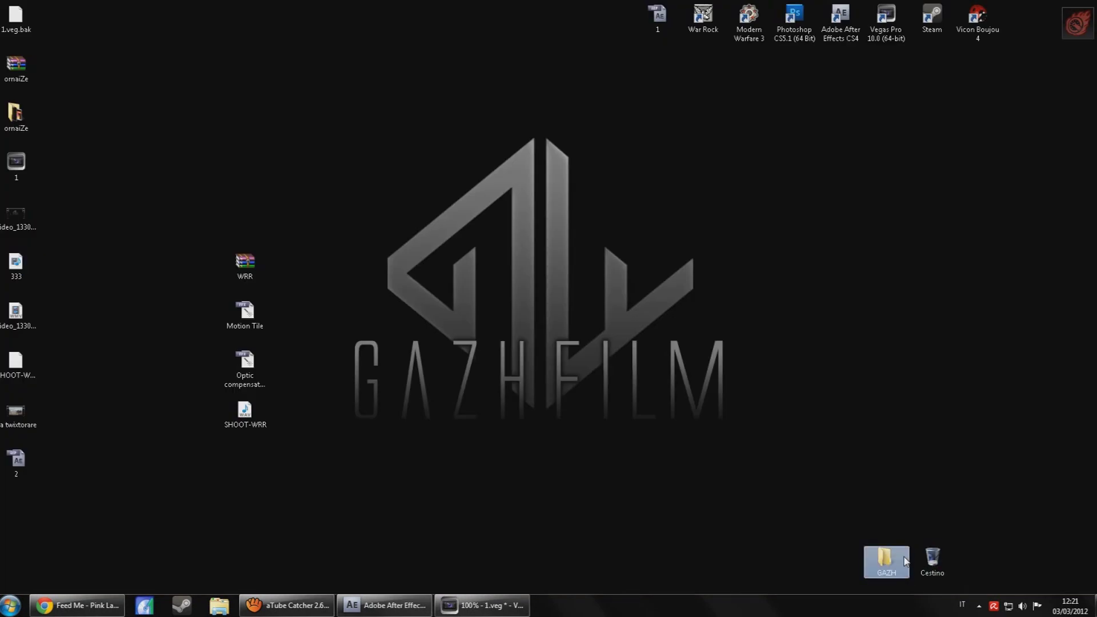
- Open Camera wiggle.aep from GAZH\Warrior\Project, discarding the changes to 2.aep
double_click(884, 557)
left_click(654, 172)
double_click(721, 172)
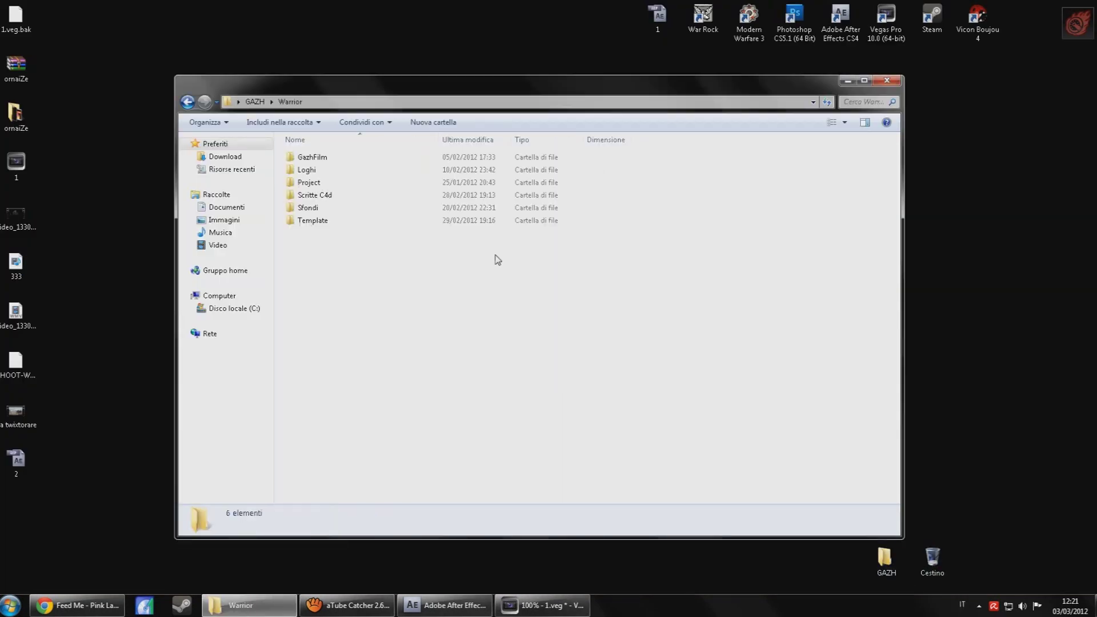
key("BackSpace")
key("Return")
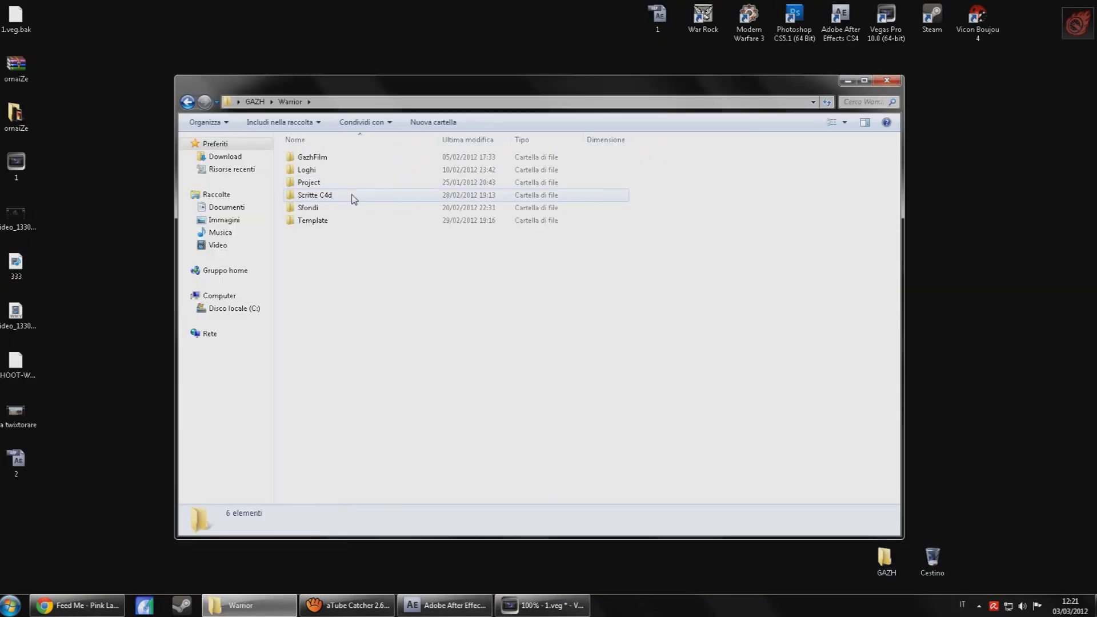
double_click(340, 181)
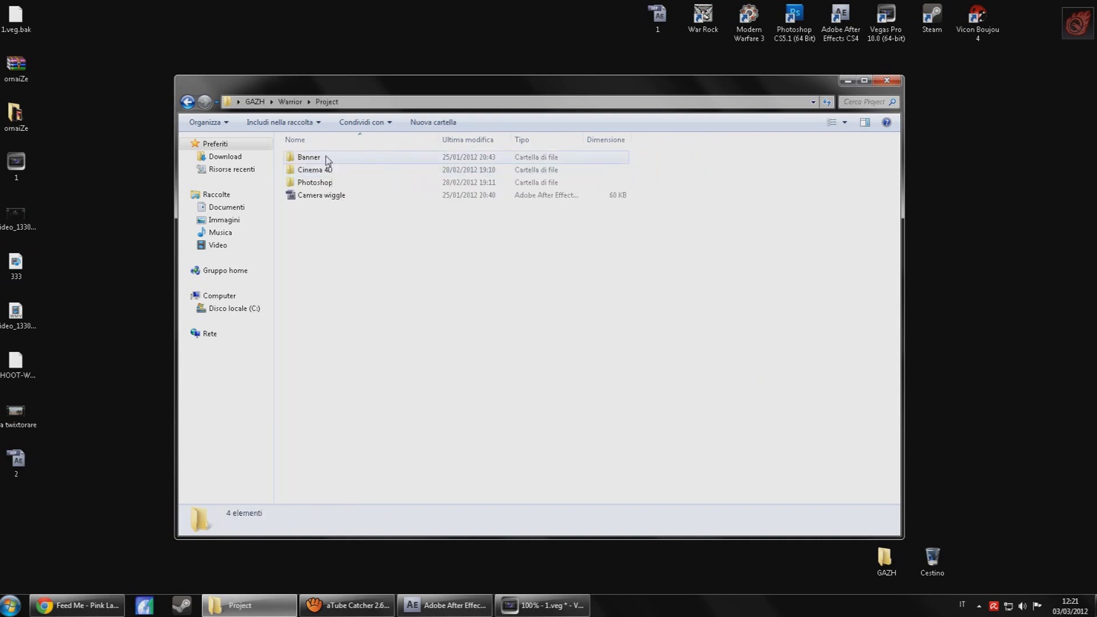
left_click(326, 196)
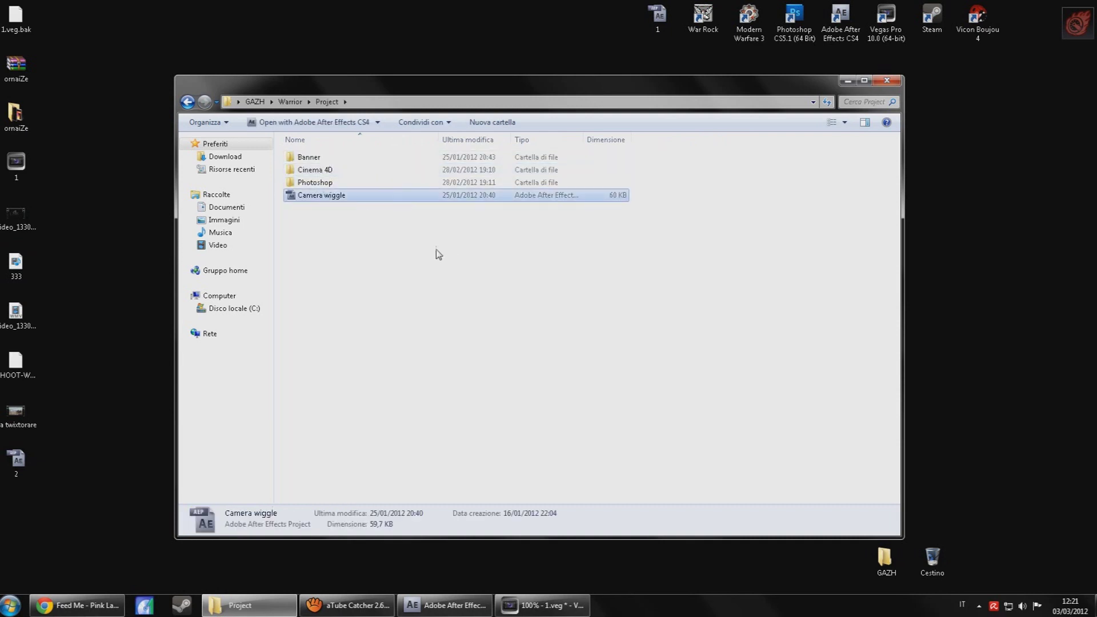
key("Return")
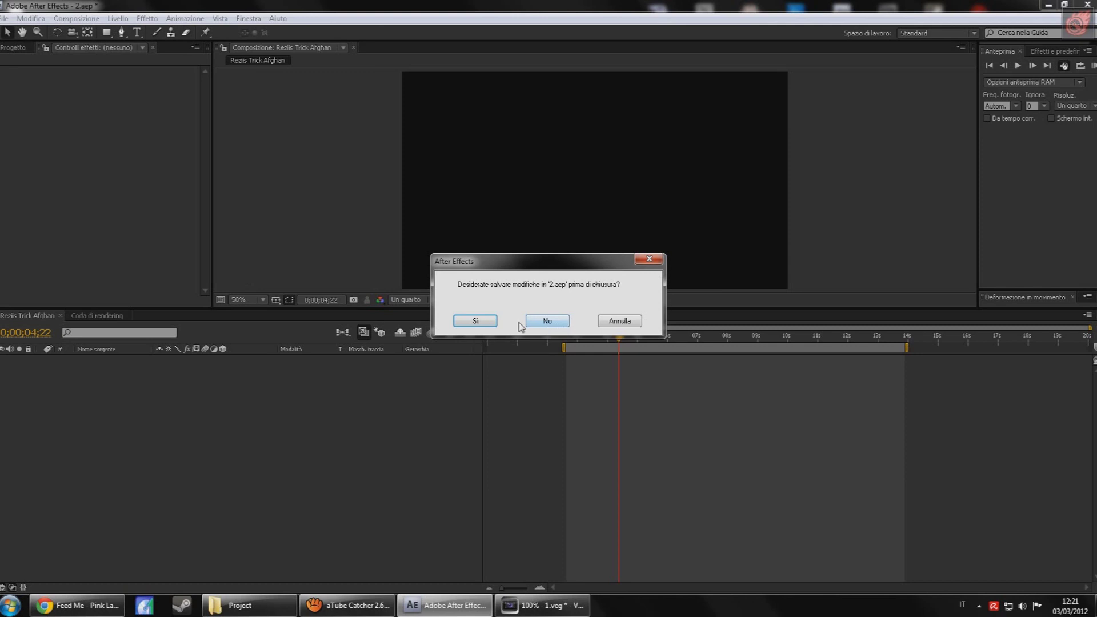
left_click(534, 323)
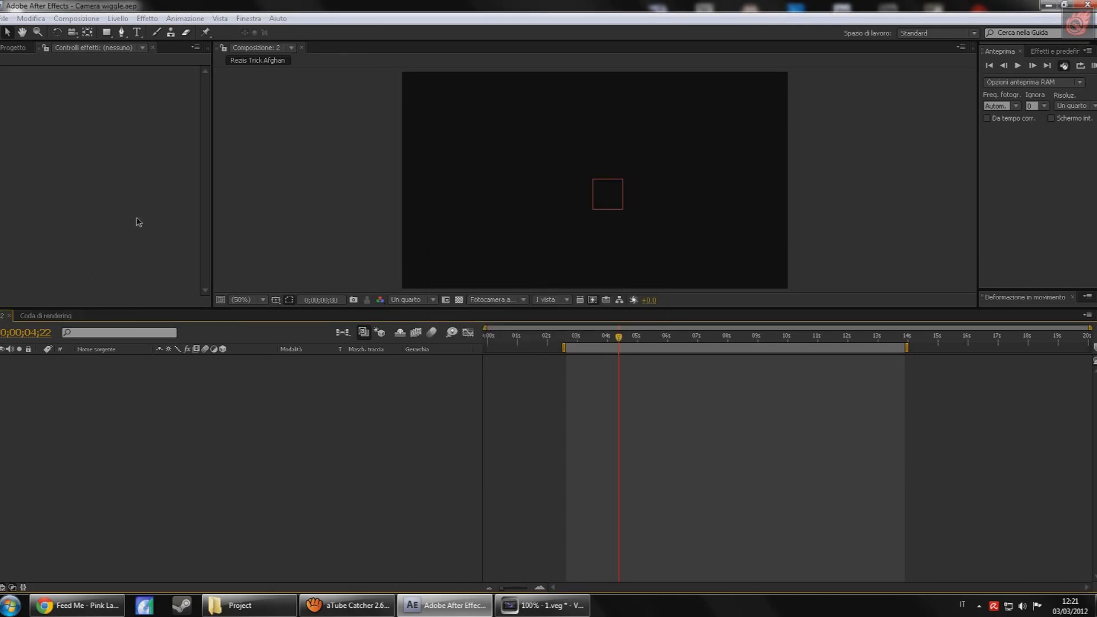
- Import da twixtorare.wmv into After Effects and add it to the composition as a layer
left_click(90, 362)
left_click(99, 393)
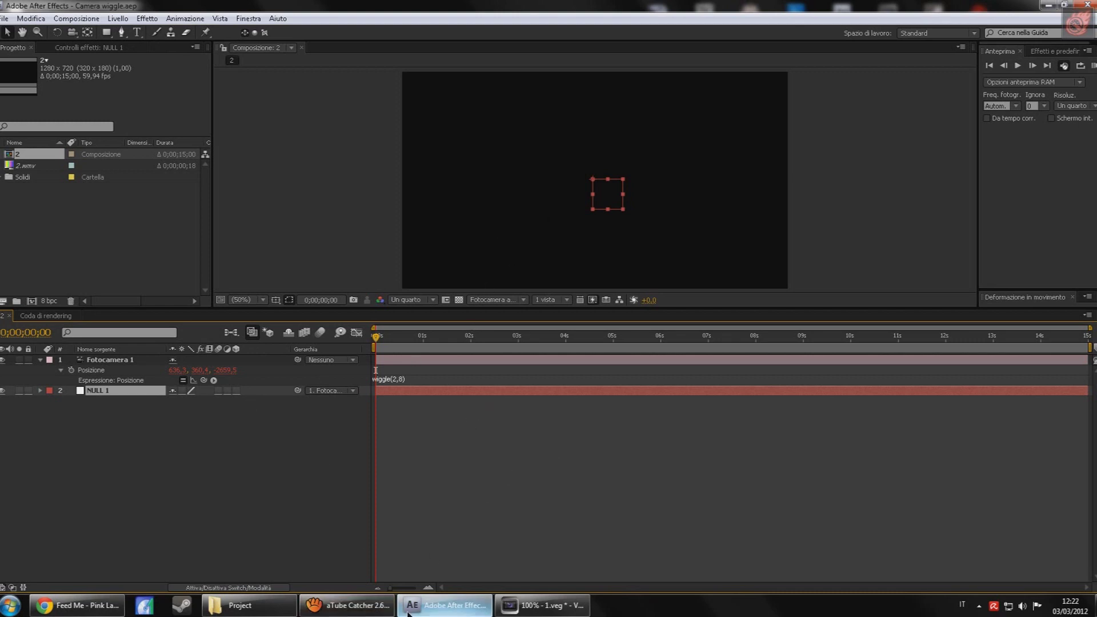
left_click(543, 605)
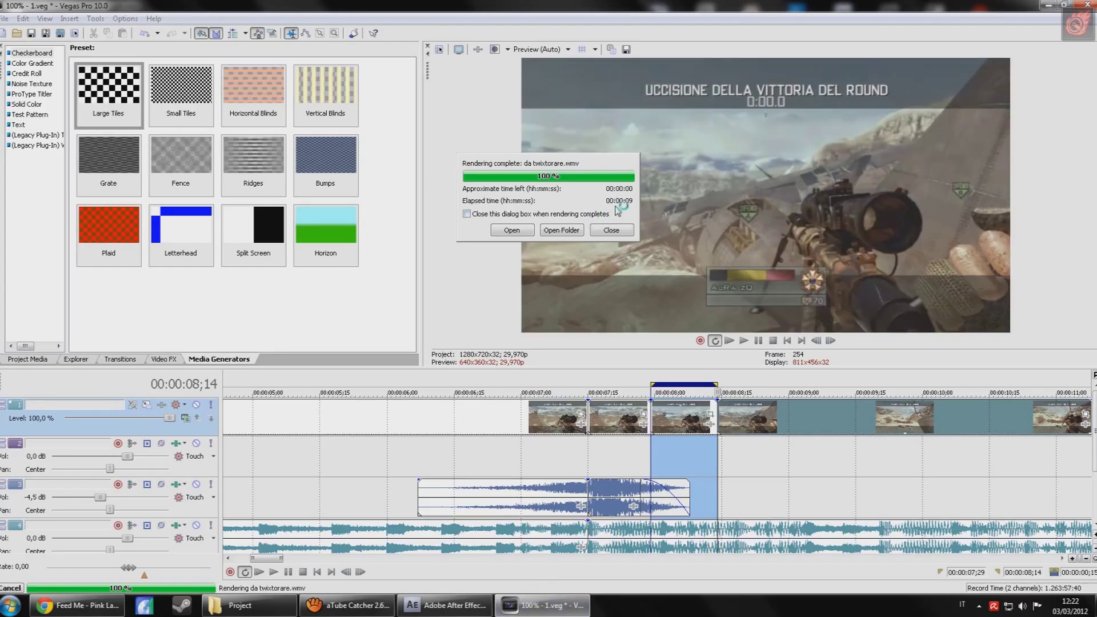
key("super+d")
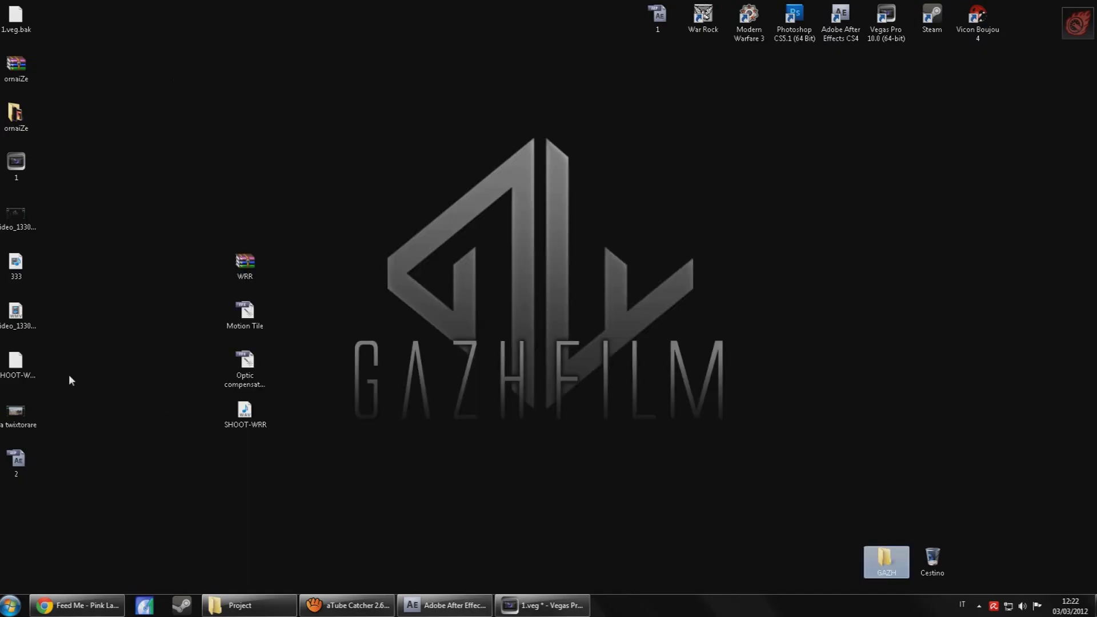
mouse_move(16, 413)
left_mouse_down()
mouse_move(443, 600)
mouse_move(49, 211)
left_mouse_up()
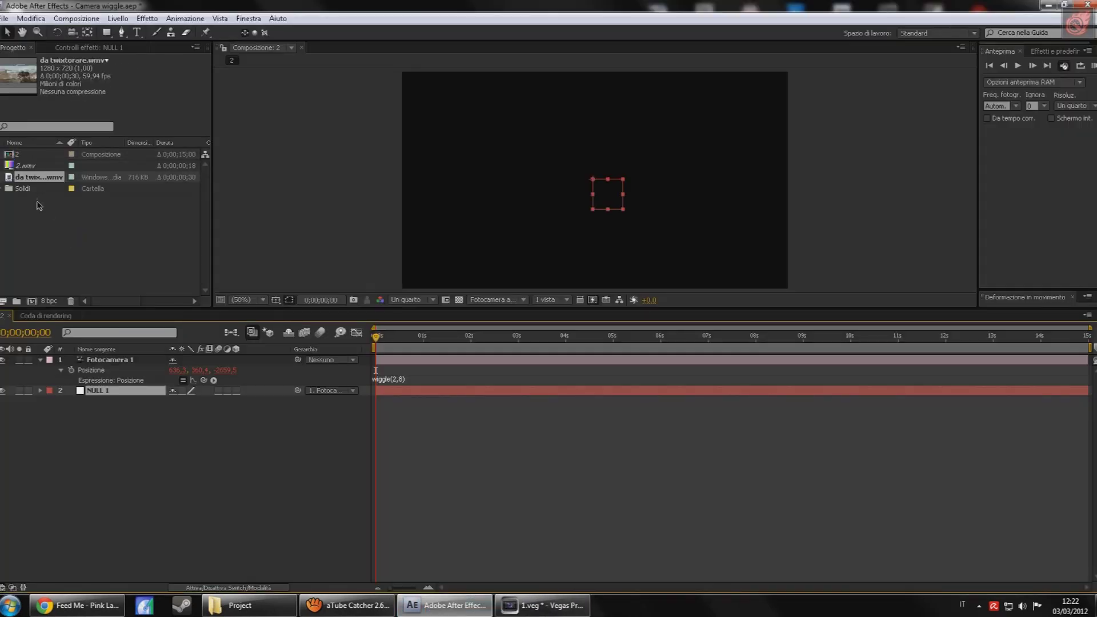
left_click_drag(25, 177, 142, 415)
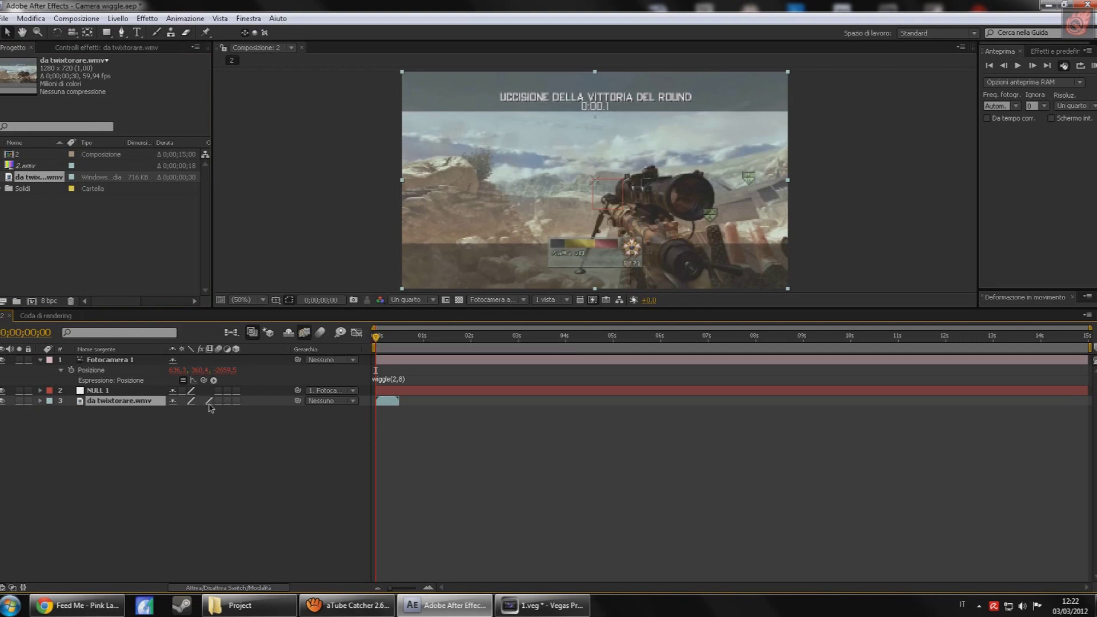
- Enable time remapping on the da twixtorare layer and extend it to the composition's end
right_click(140, 404)
mouse_move(175, 268)
left_click(376, 272)
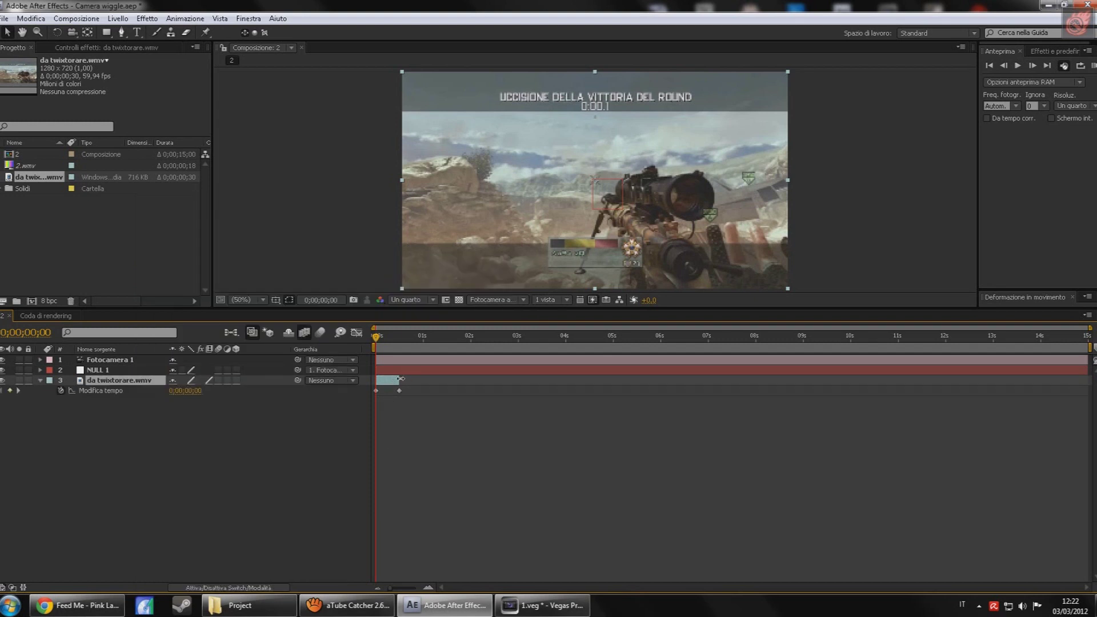
left_click_drag(400, 379, 1092, 394)
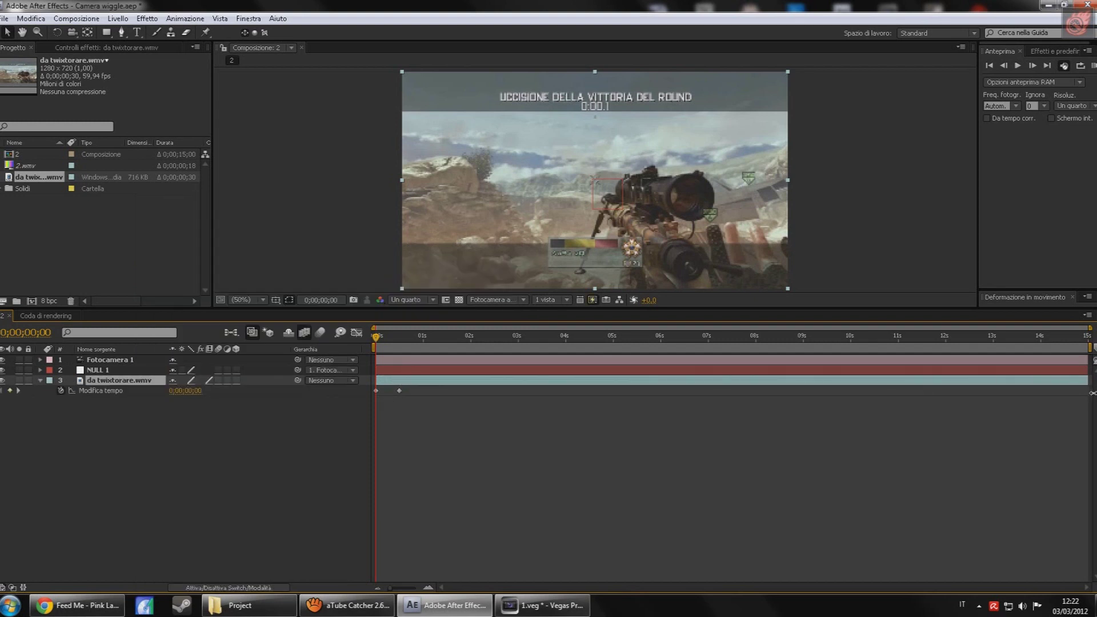
left_click(144, 19)
- Apply Twixtor Pro 4.5 with Speed 1% and Main_BG Sensitivity 45
mouse_move(192, 330)
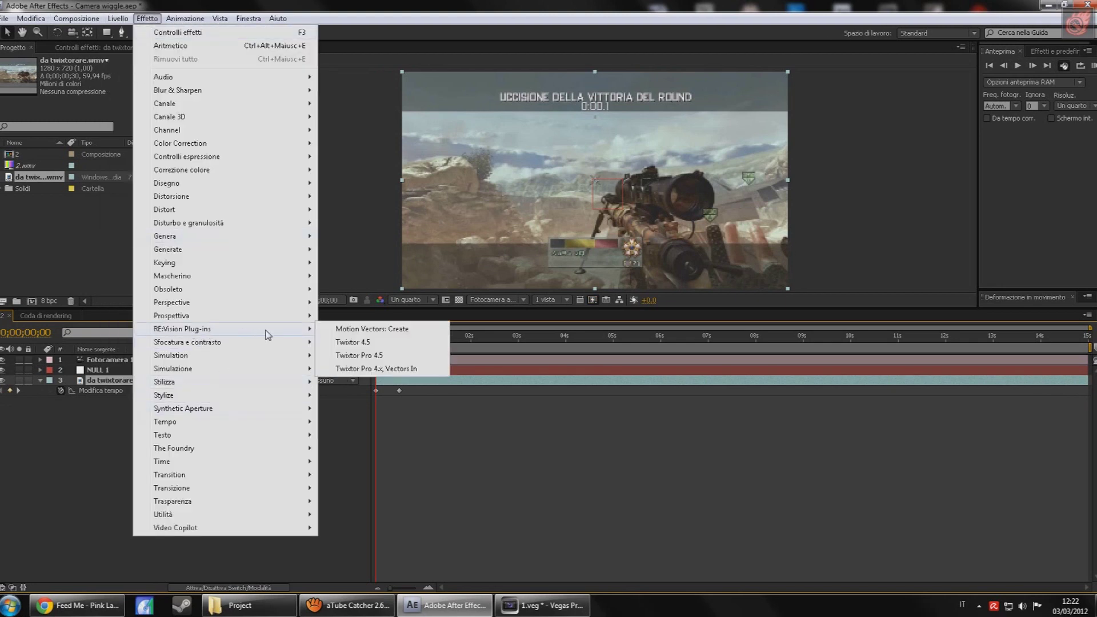
left_click(358, 355)
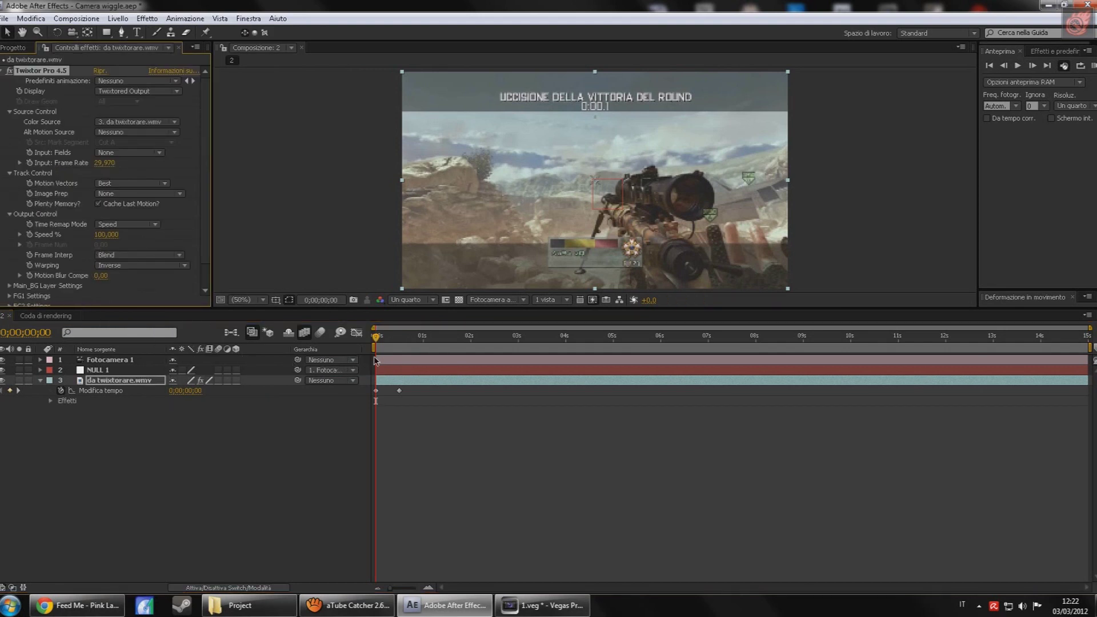
left_click(106, 234)
left_click(10, 286)
scroll(35, 291, "down", 1)
left_click(109, 279)
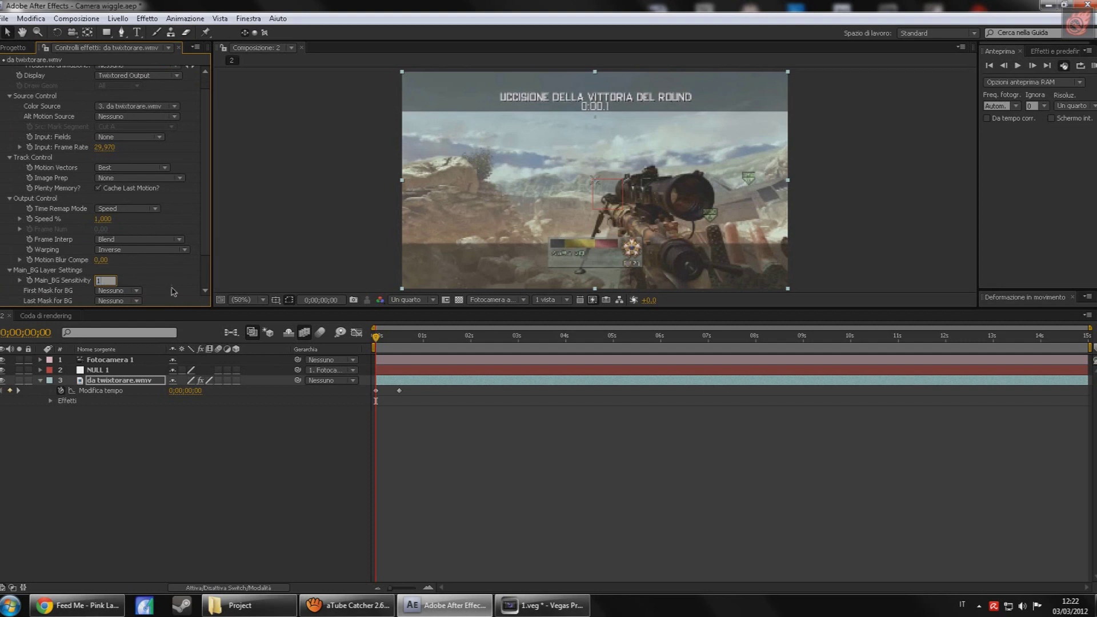
type("45")
key("Return")
- Set FG1 Motion Sensitivity to 100 and matte channel to Alpha, then preview the slowed clip
scroll(145, 262, "down", 2)
left_click(9, 284)
scroll(105, 294, "down", 3)
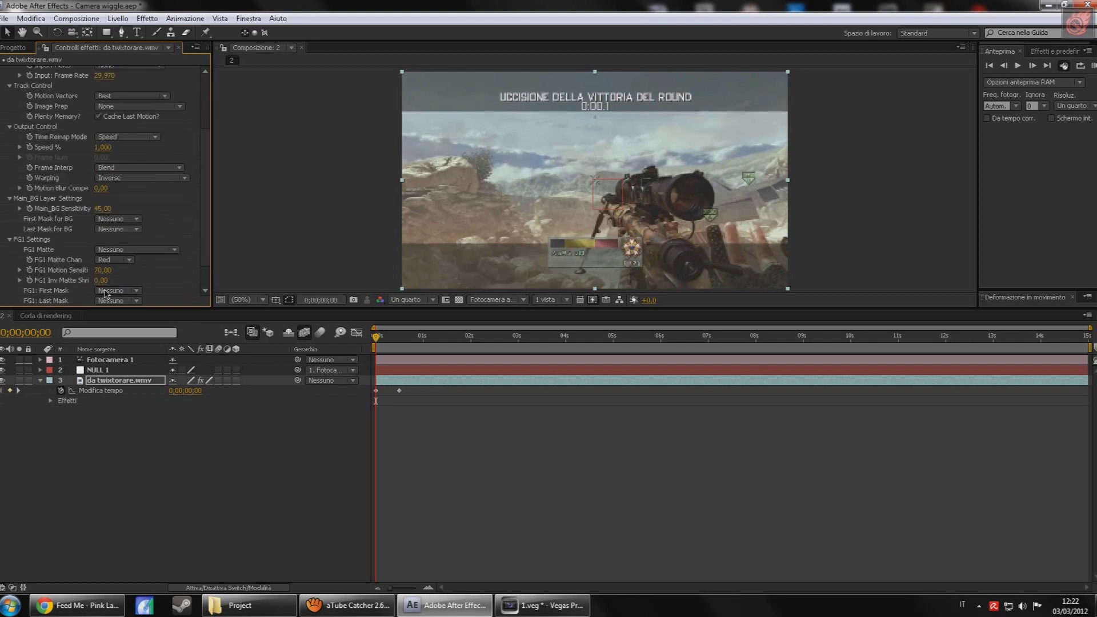
left_click(101, 271)
type("100")
key("Return")
left_click(114, 259)
left_click(121, 306)
key("KP_0")
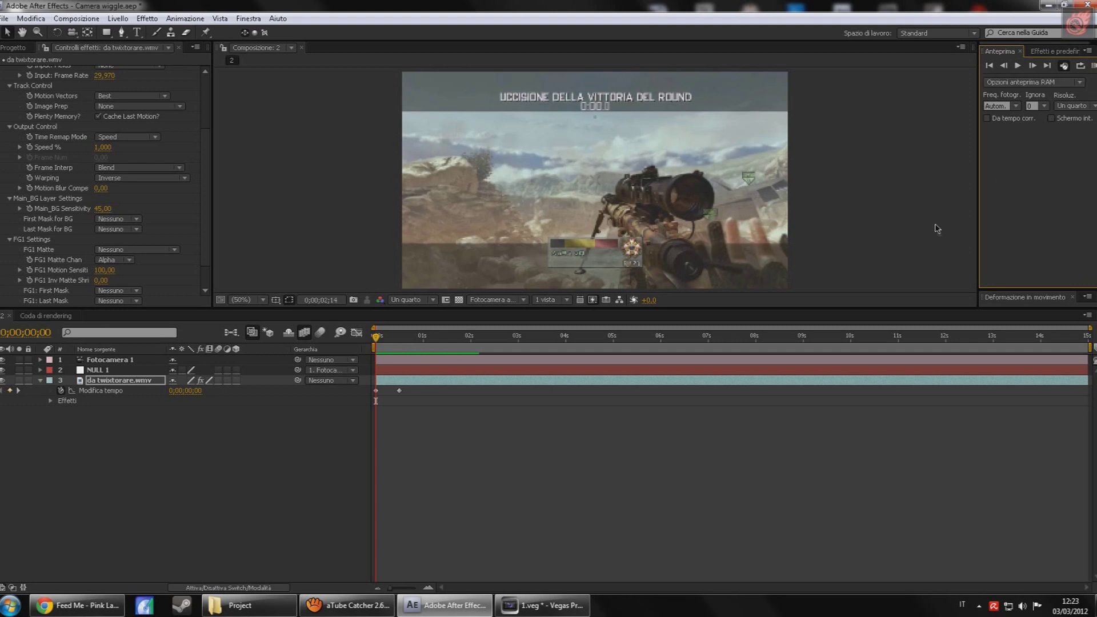
- Restore and reposition the aTube Catcher window, then pause the screen recording
left_click(384, 609)
left_click(384, 611)
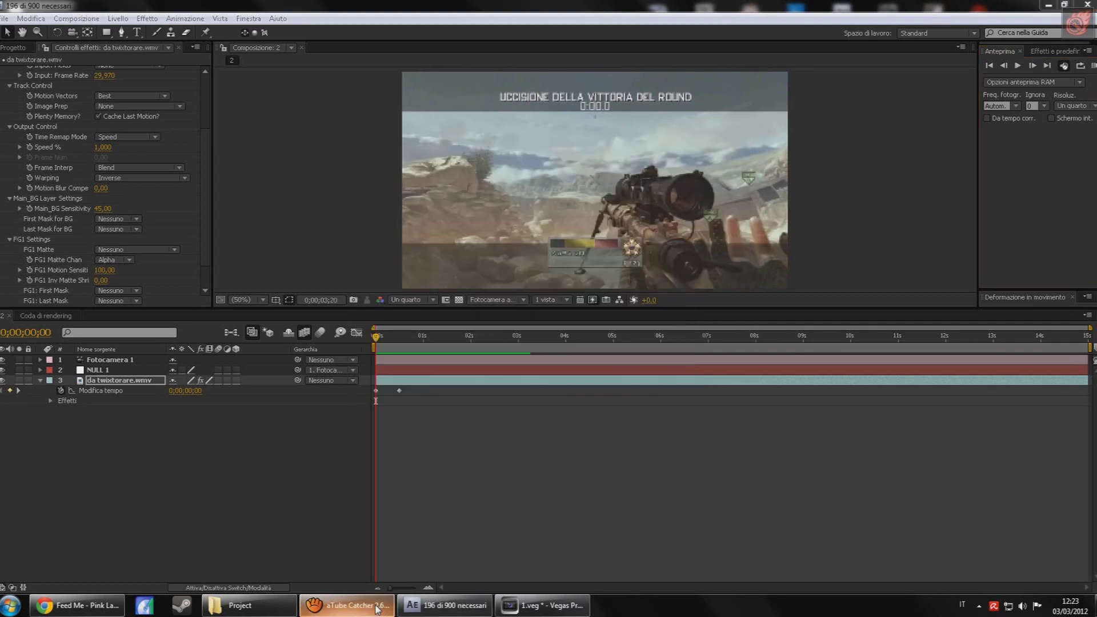
left_click(377, 608)
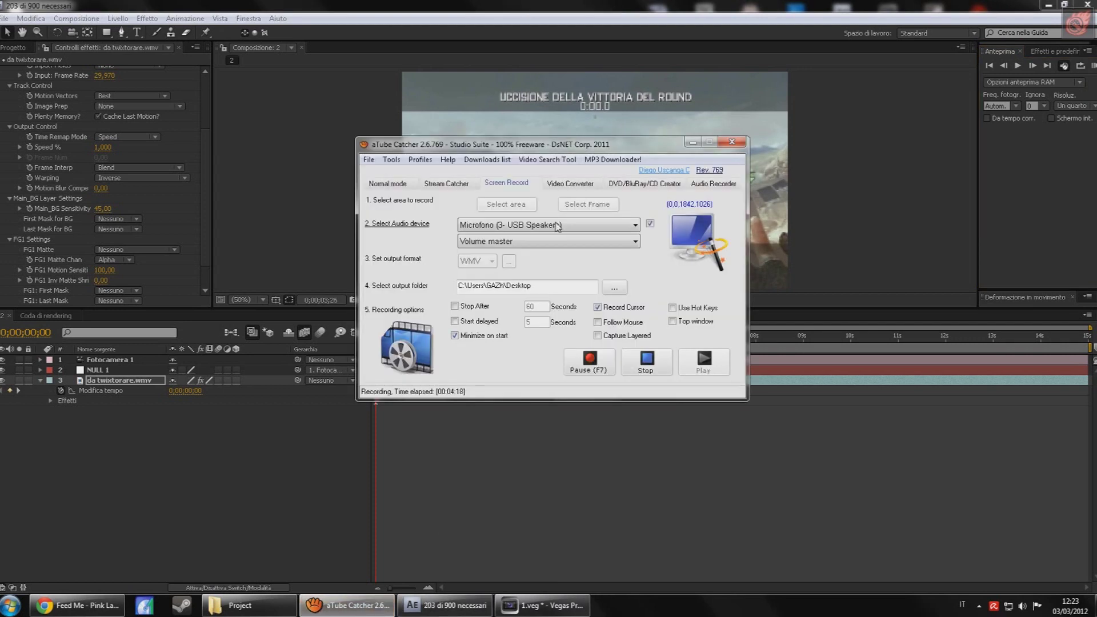
left_click_drag(493, 150, 254, 213)
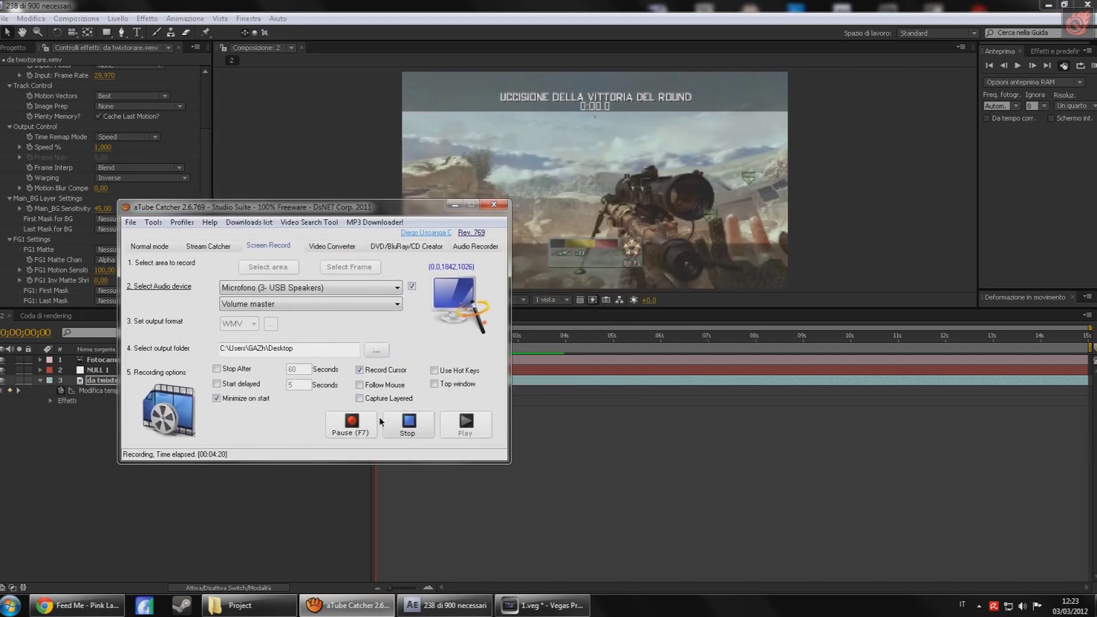
left_click(364, 430)
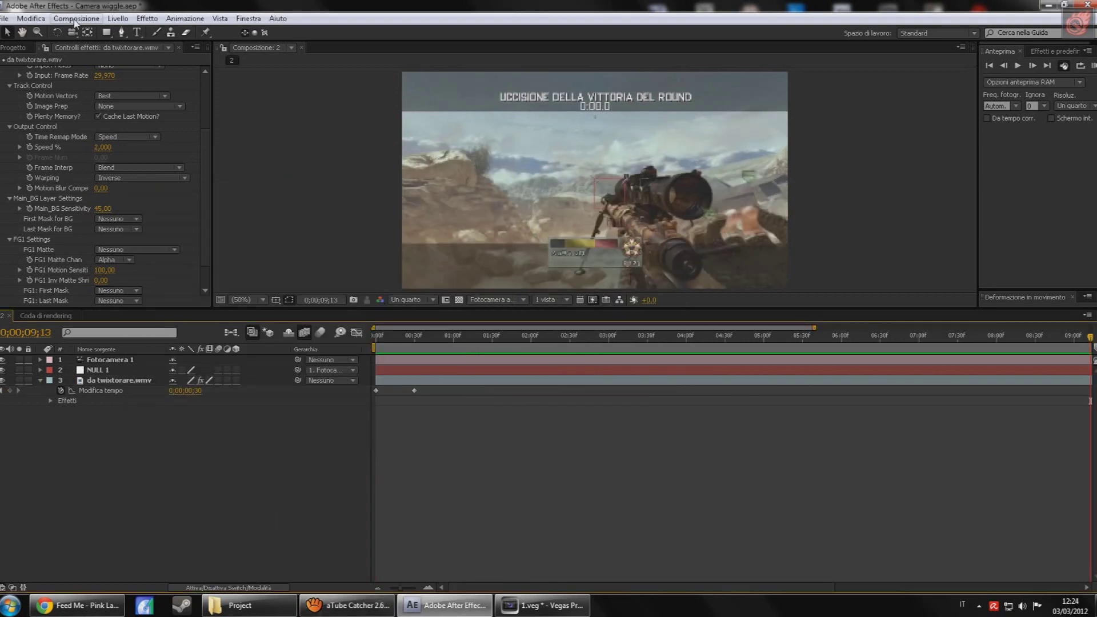
- Add composition 2 to the render queue and open its render settings
left_click(76, 19)
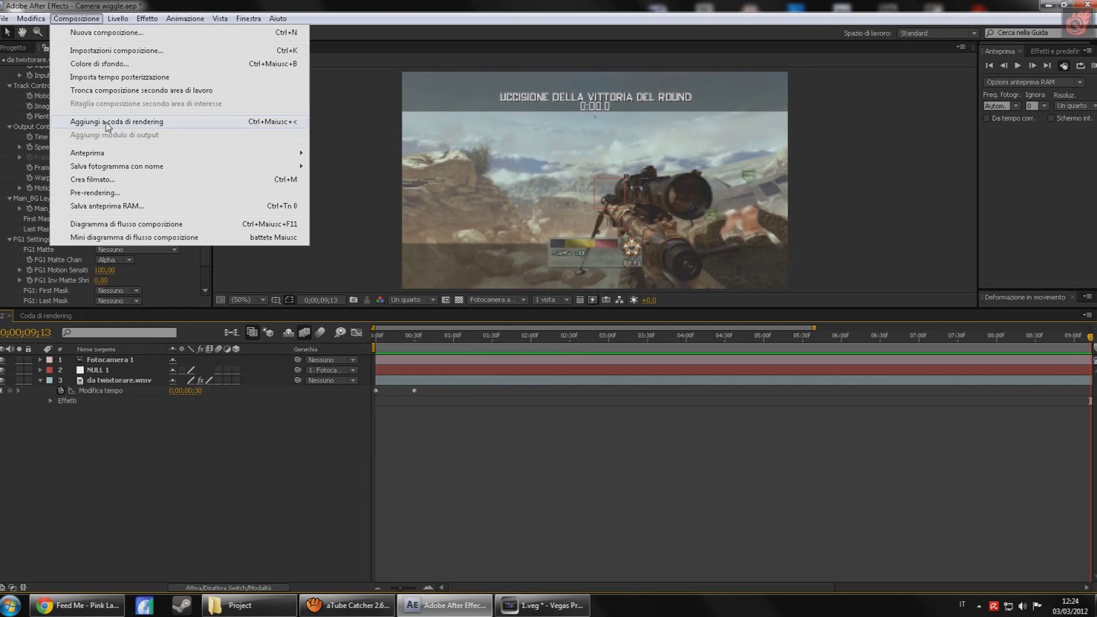
left_click(114, 117)
left_click(139, 413)
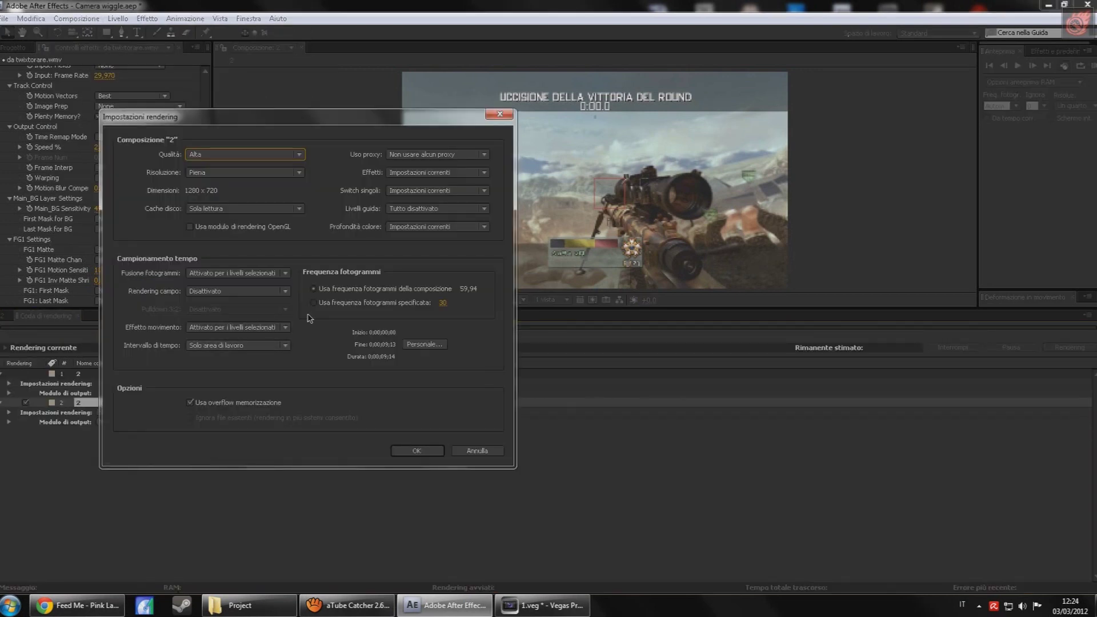
- Set the output module format to Filmato di QuickTime
left_click(408, 455)
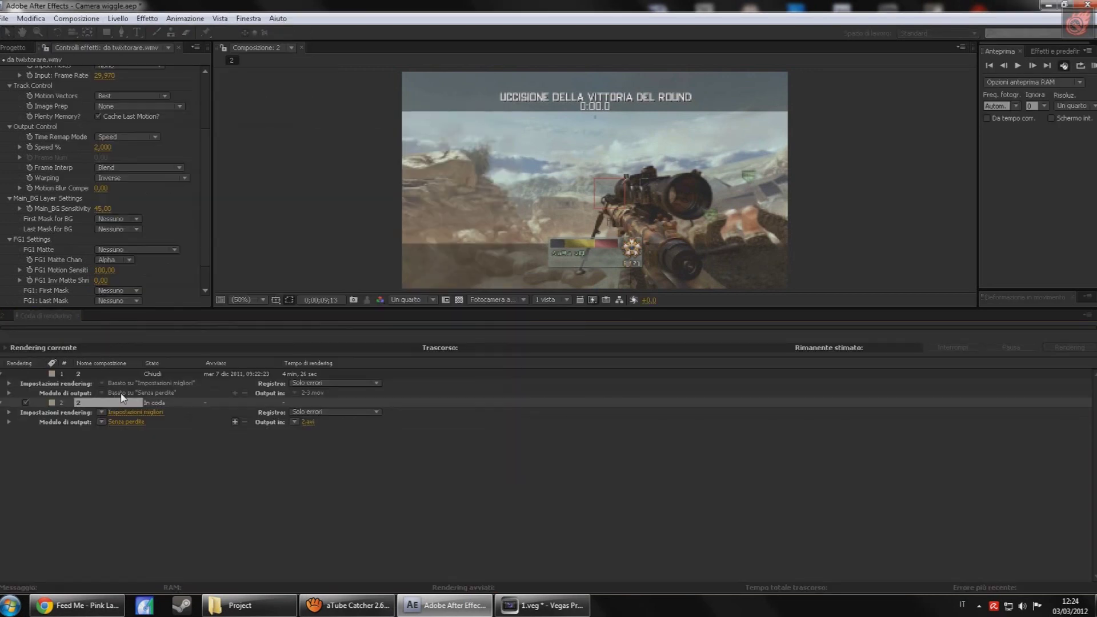
left_click(127, 422)
left_click(400, 151)
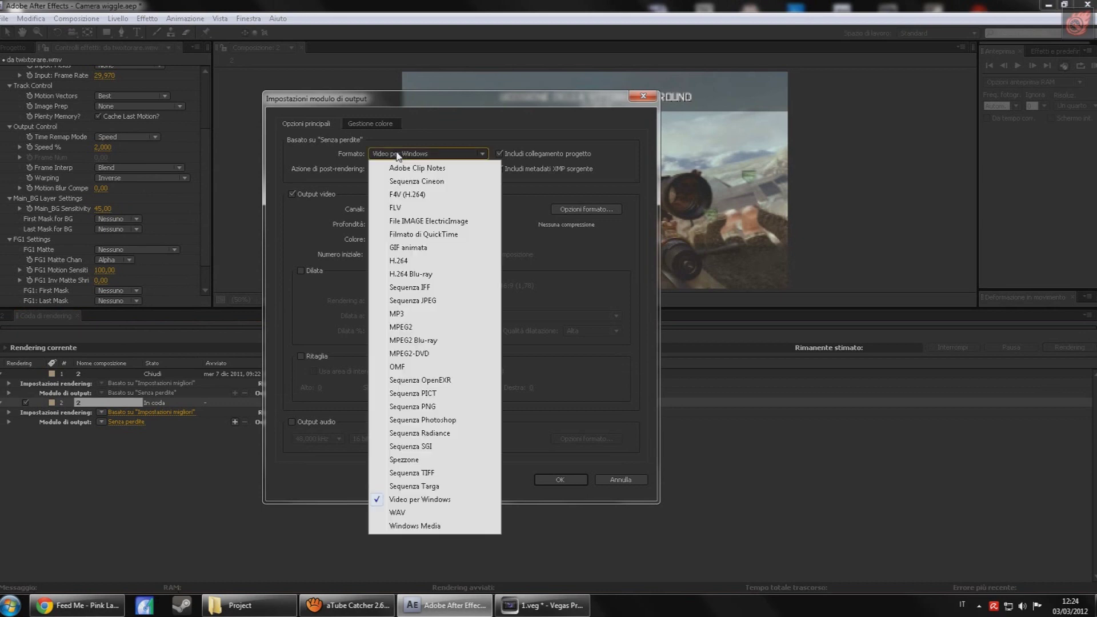
left_click(422, 236)
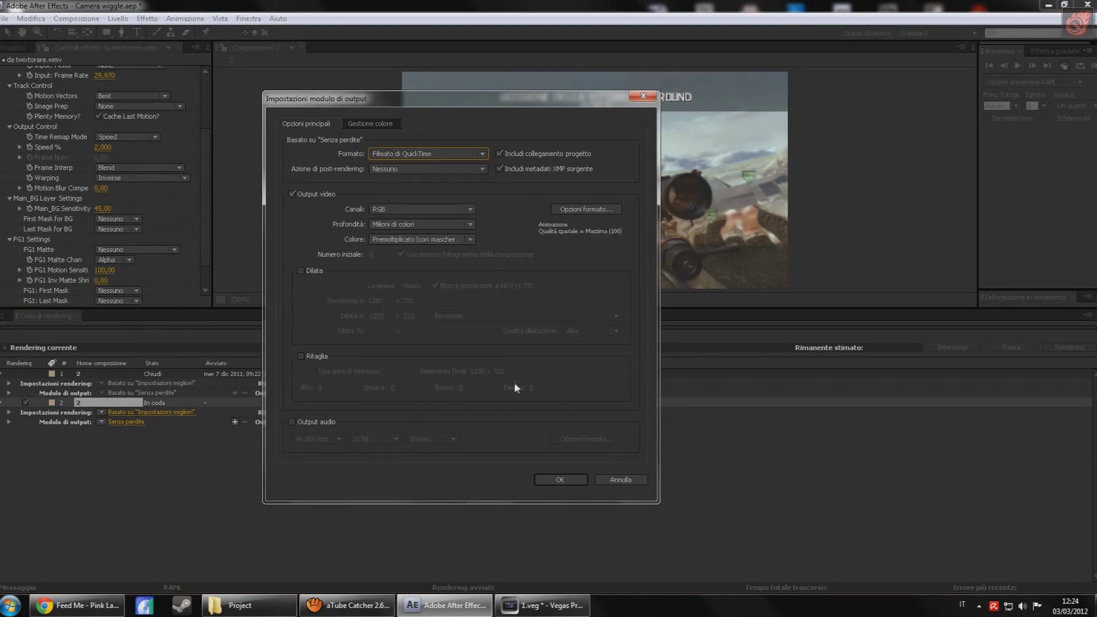
left_click(557, 482)
left_click(136, 422)
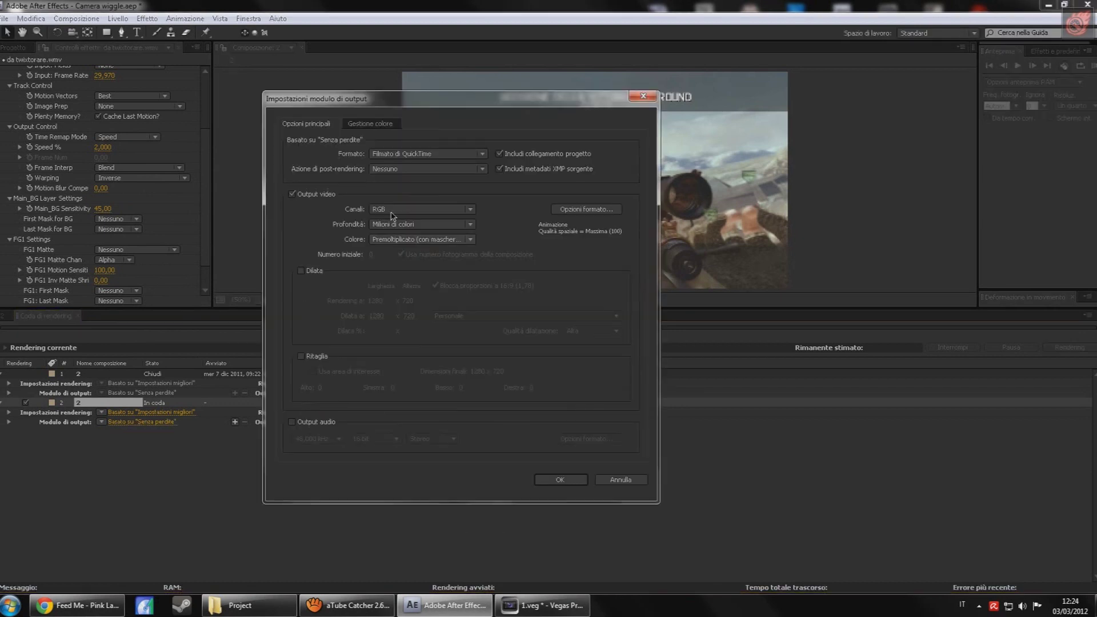
left_click(561, 481)
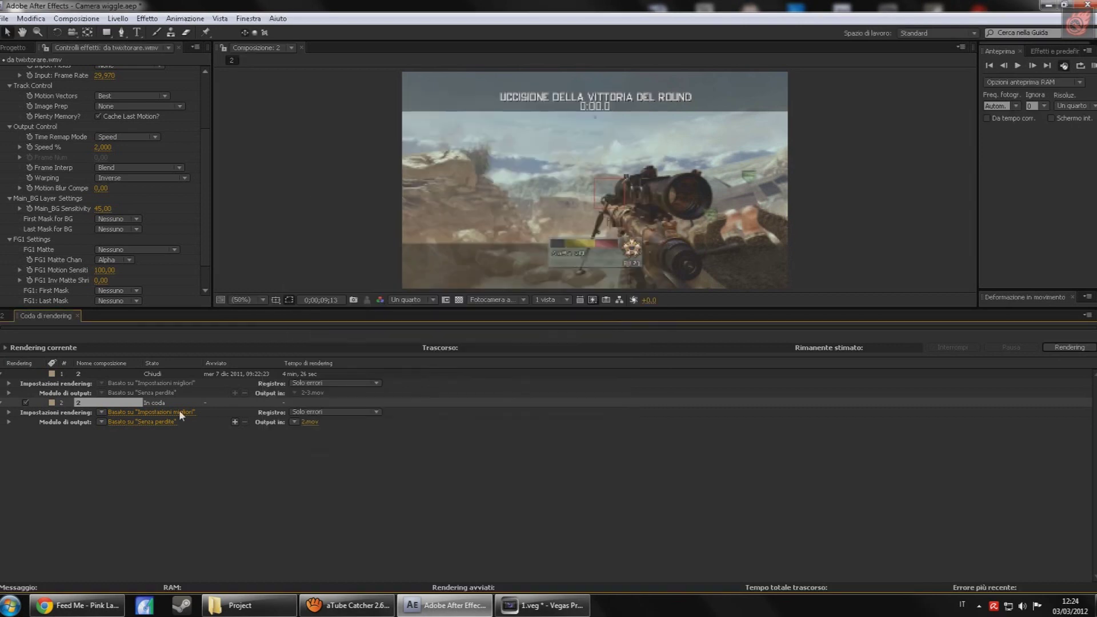
- Set render settings Uso proxy and Cache disco both to Impostazioni correnti
left_click(179, 412)
left_click(423, 209)
left_click(473, 222)
left_click(437, 174)
left_click(466, 183)
left_click(452, 154)
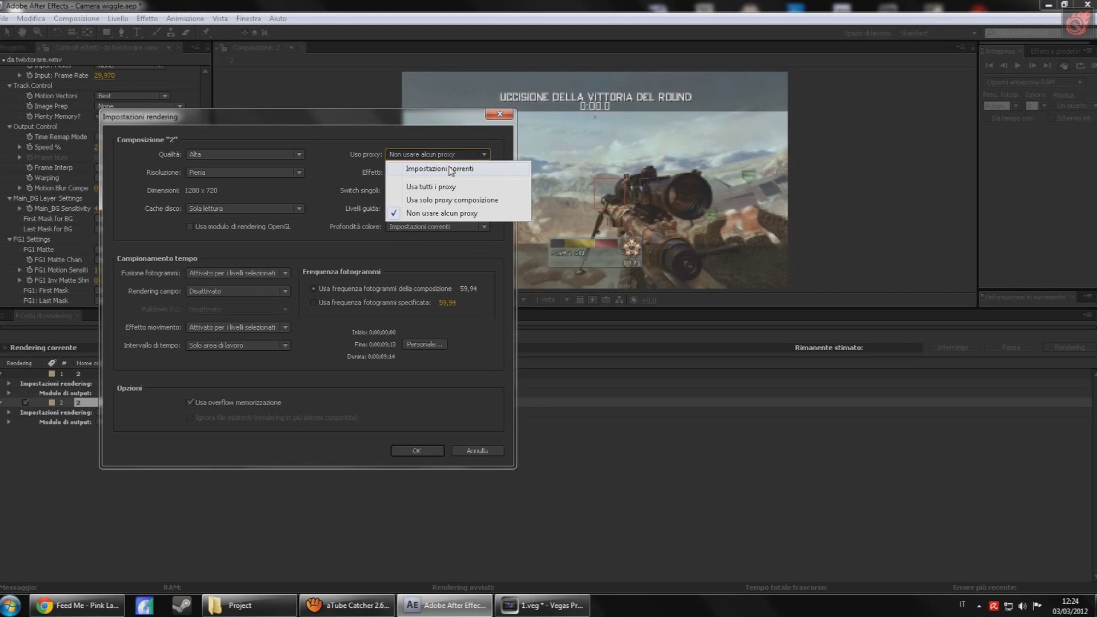
left_click(451, 169)
left_click(214, 209)
left_click(238, 222)
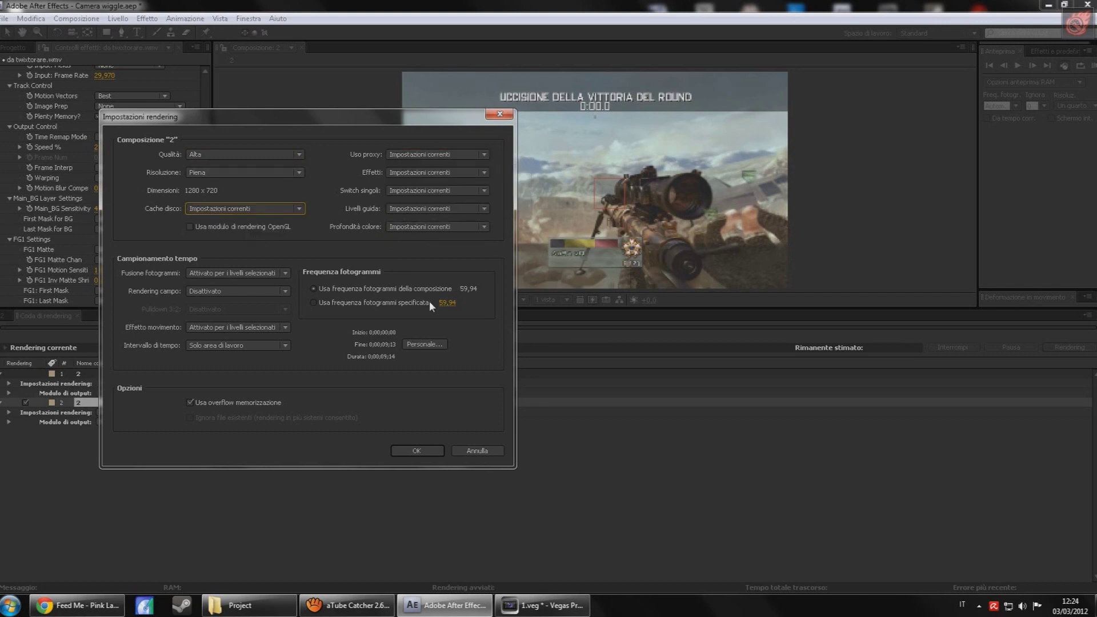
left_click(408, 451)
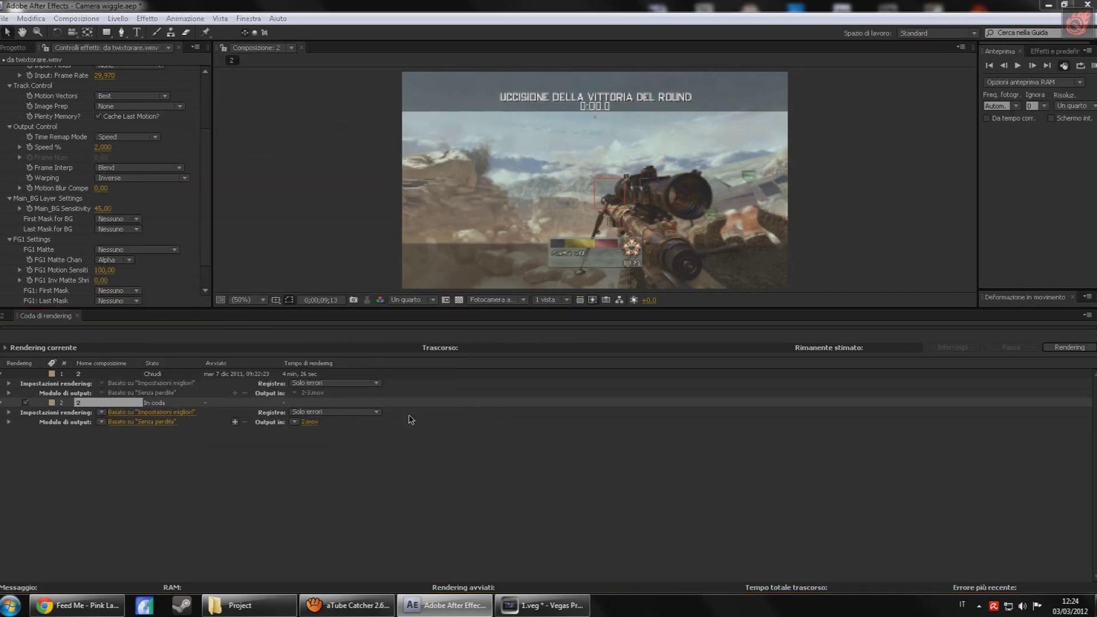
- Save the output as END TWXITOR.mov and start rendering the queue
left_click(309, 422)
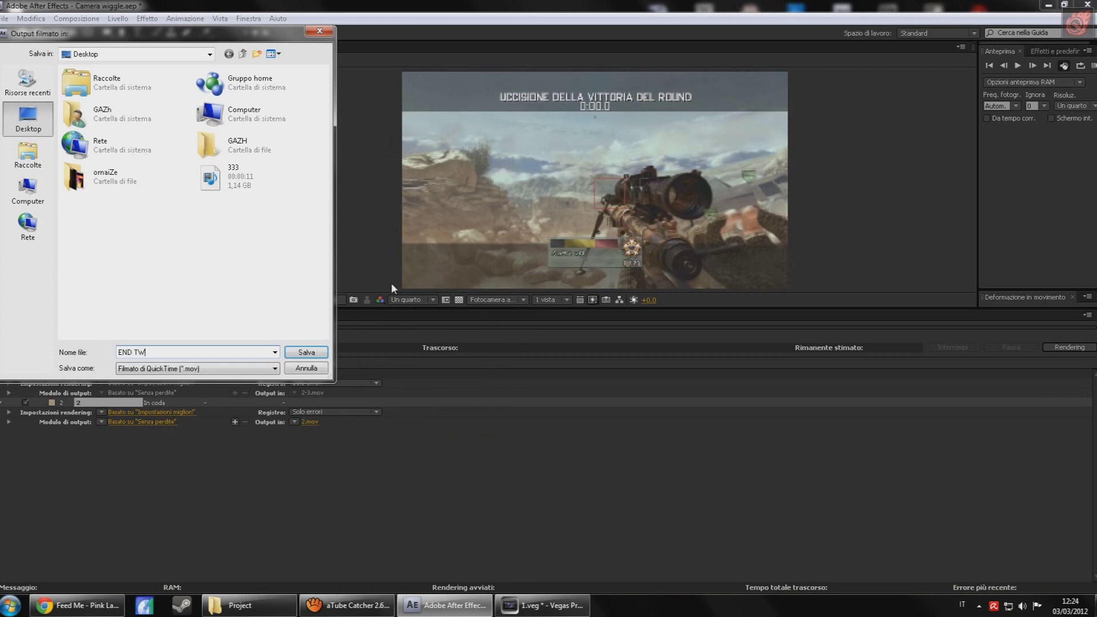
type("END TWXITOR")
left_click(306, 352)
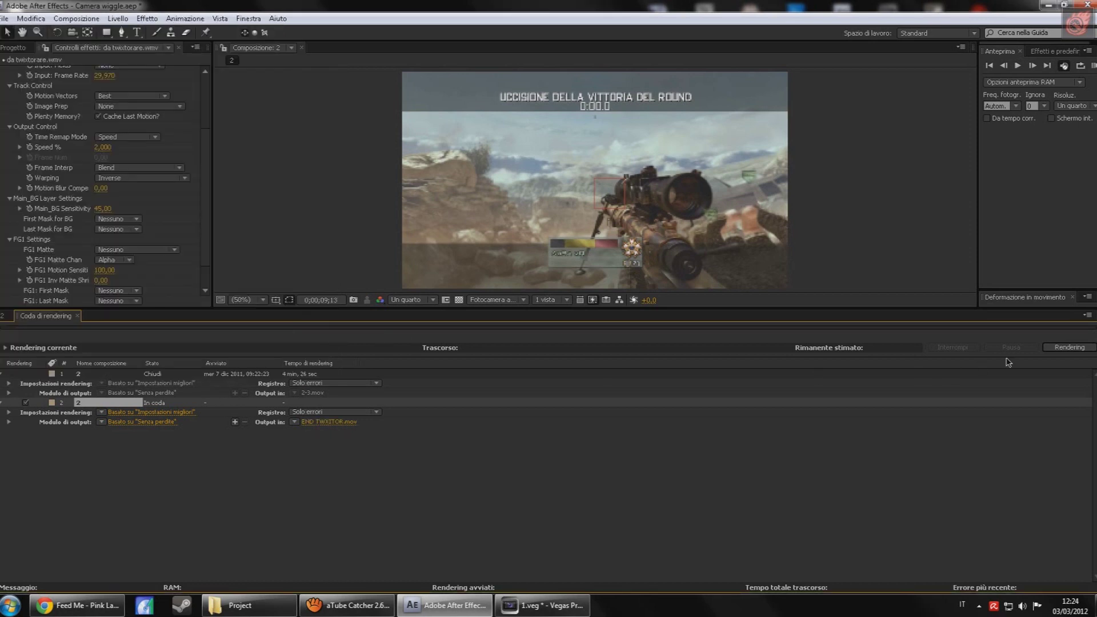
left_click(1053, 347)
- Resume the screen recording after the render and minimize After Effects
left_click(349, 610)
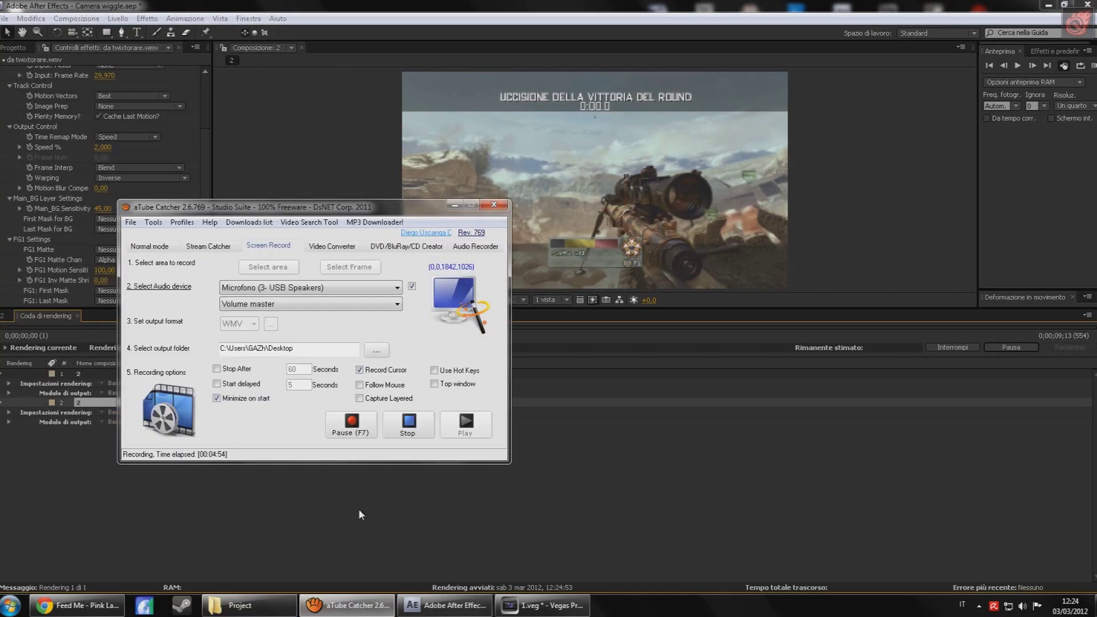
left_click(352, 424)
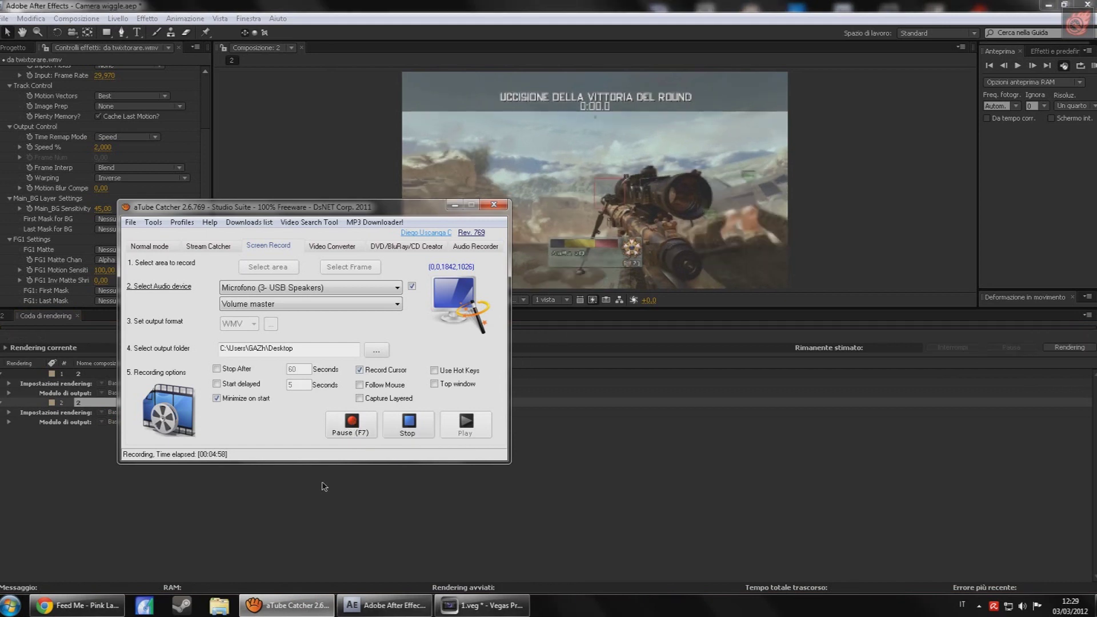
left_click(324, 486)
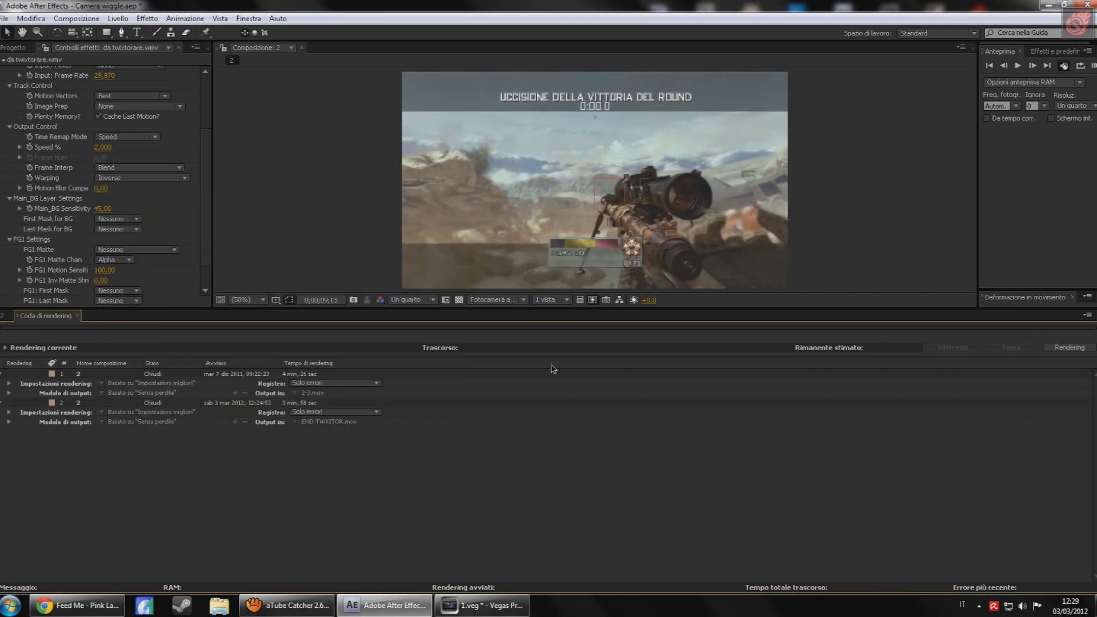
left_click(1064, 5)
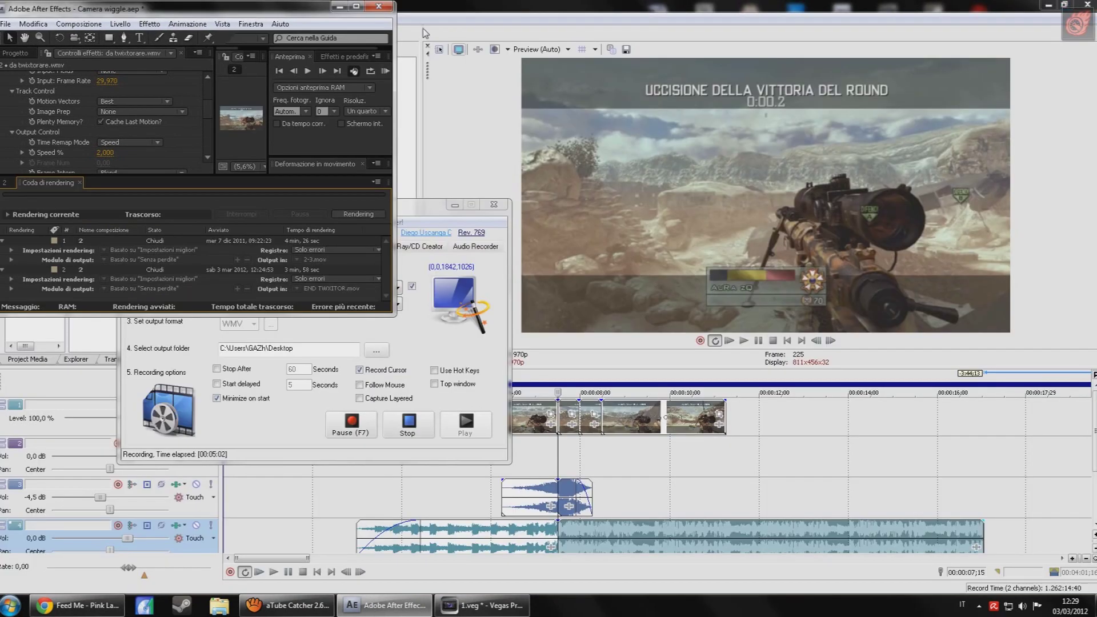
- Quit After Effects without saving the project changes
double_click(356, 9)
key("ctrl+q")
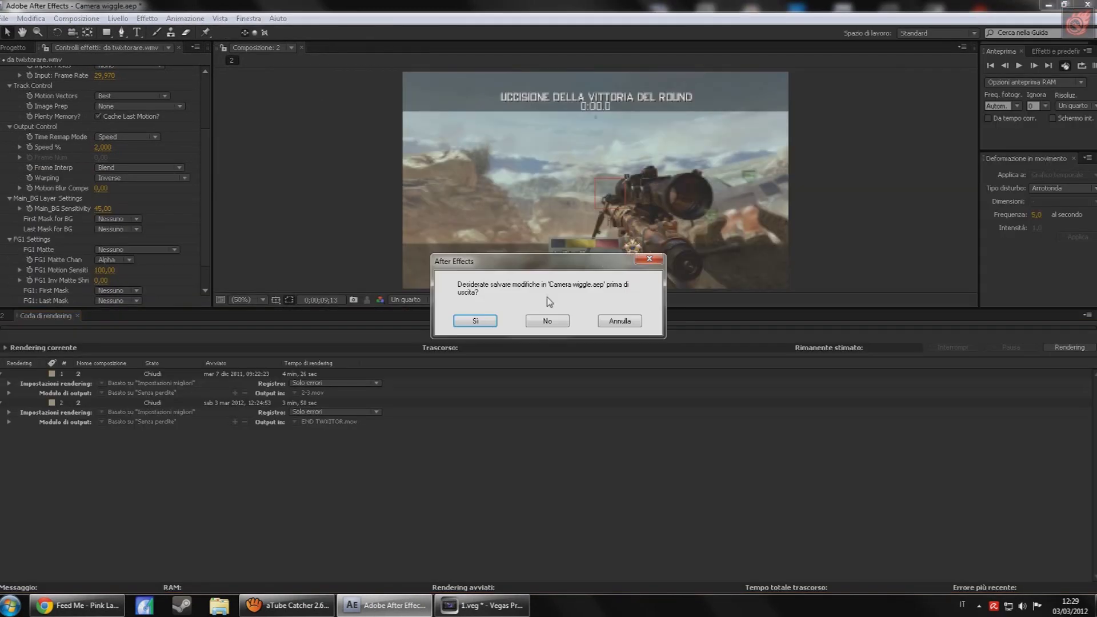
left_click(547, 321)
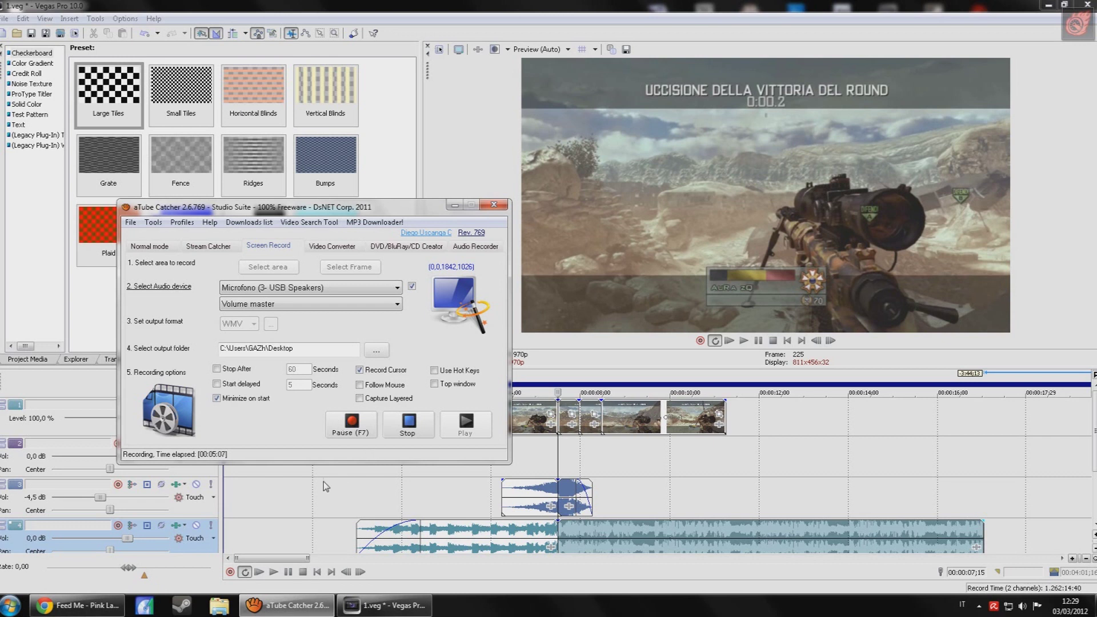
- In Vegas, mark a short loop around 8 seconds and shift the clip about 15 frames earlier
left_click(324, 481)
left_click(554, 471)
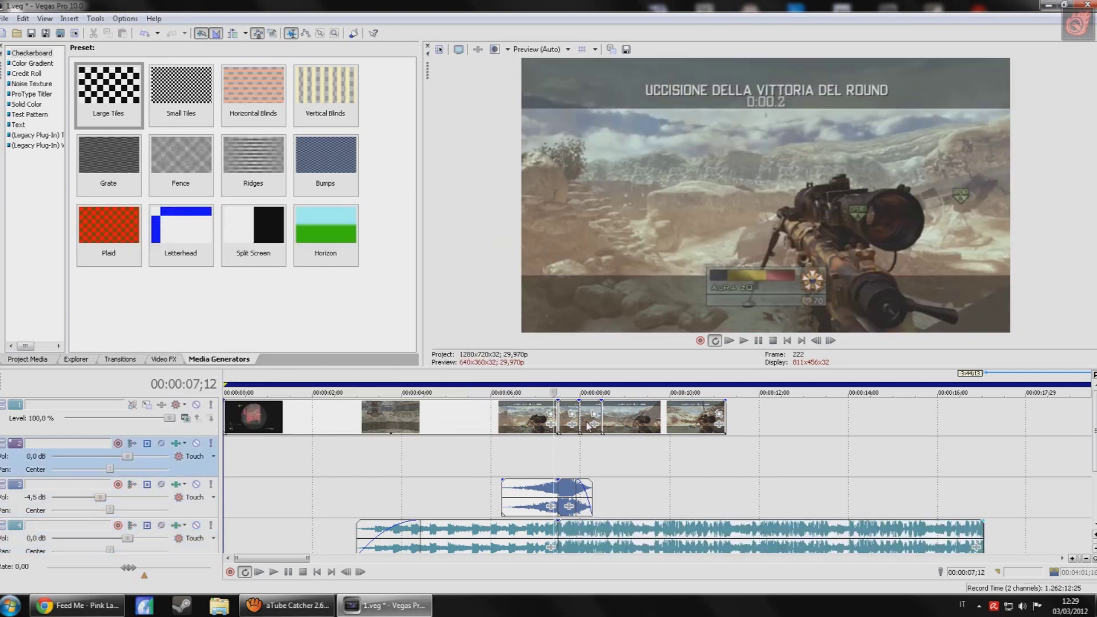
left_click(587, 425)
scroll(629, 443, "up", 2)
scroll(632, 445, "up", 2)
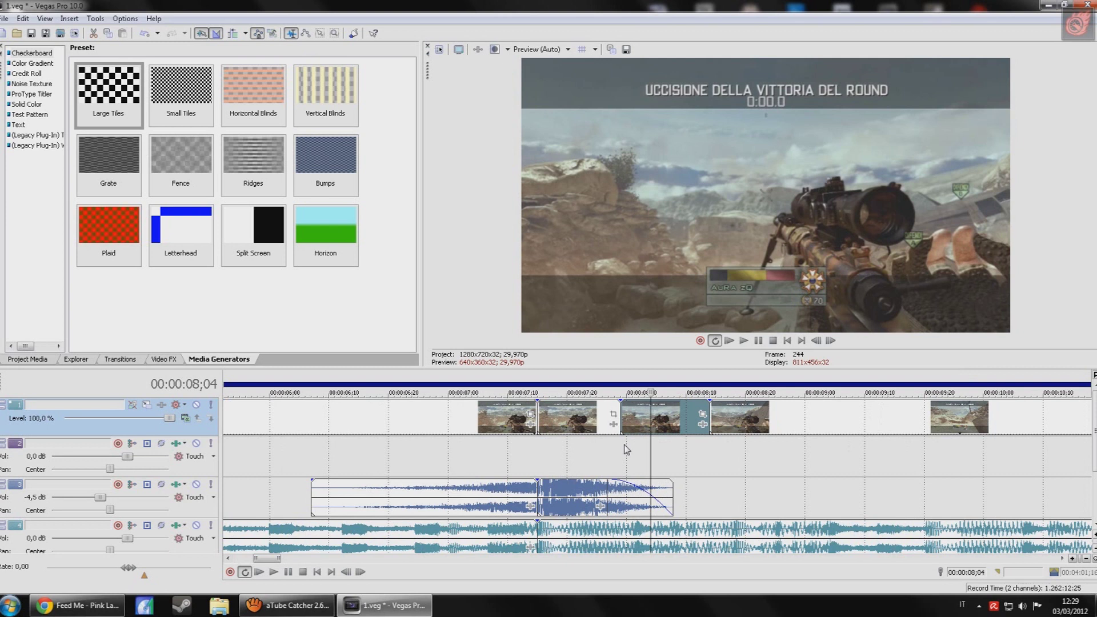
left_click_drag(627, 450, 662, 446)
left_click_drag(706, 414, 780, 416)
- Drag the END TWXITOR file from the desktop onto the timeline near 00:00:08
left_click(385, 604)
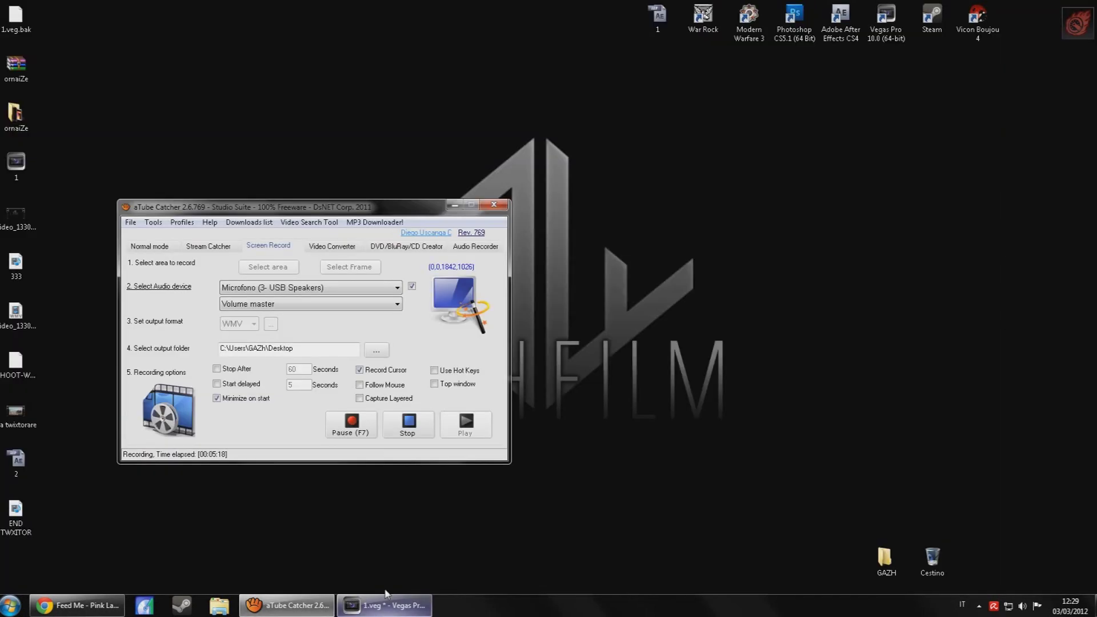
left_click_drag(16, 511, 391, 609)
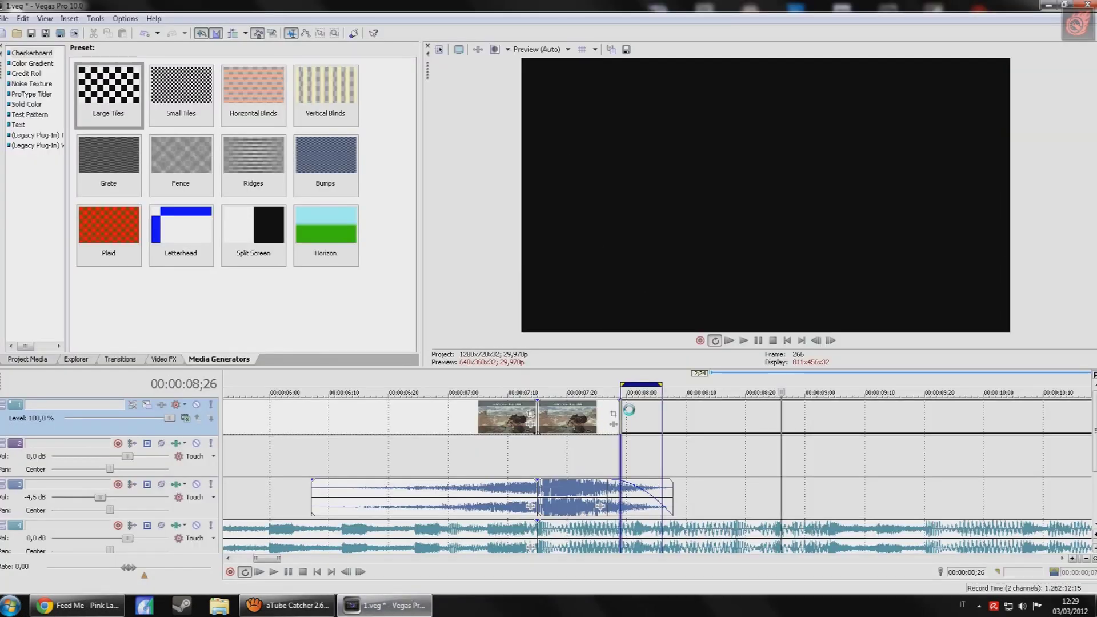
left_click_drag(390, 609, 628, 410)
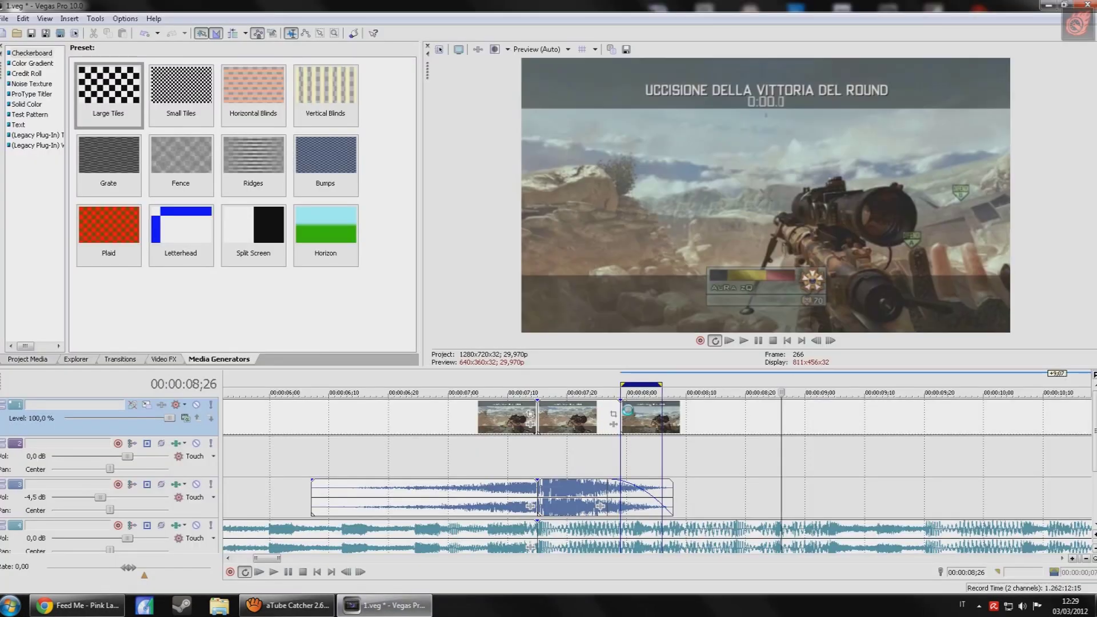
- Disable resampling on the new END TWXITOR clip in its Properties
right_click(624, 412)
left_click(648, 407)
left_click(495, 241)
left_click(588, 410)
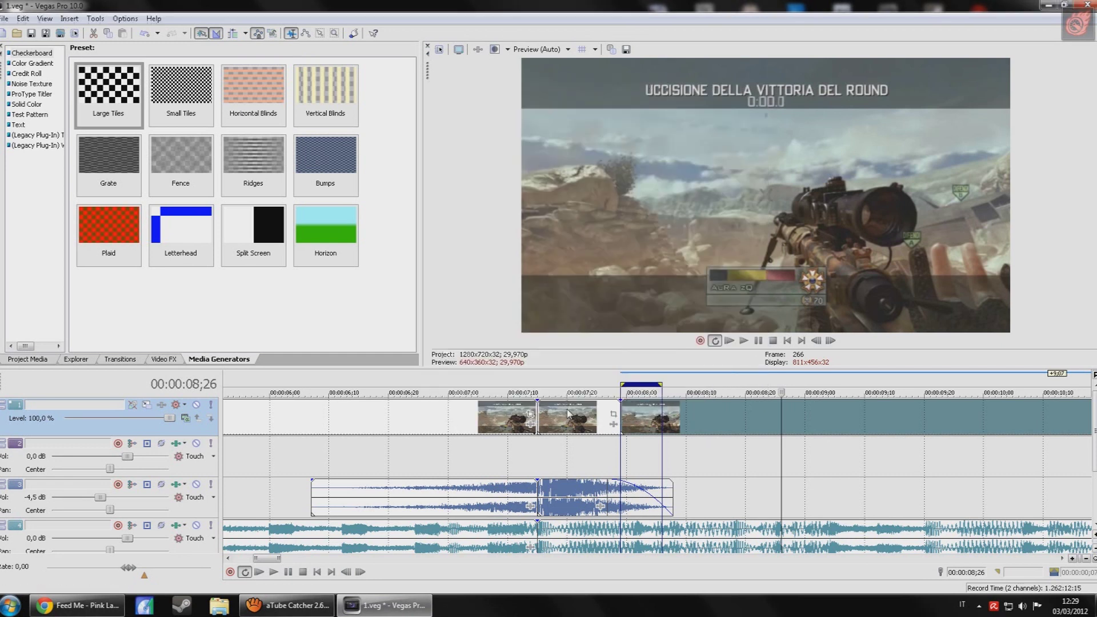
- Uncheck Maintain aspect ratio for clip 333 and the neighbouring clip
right_click(614, 425)
left_click(657, 400)
left_click(464, 190)
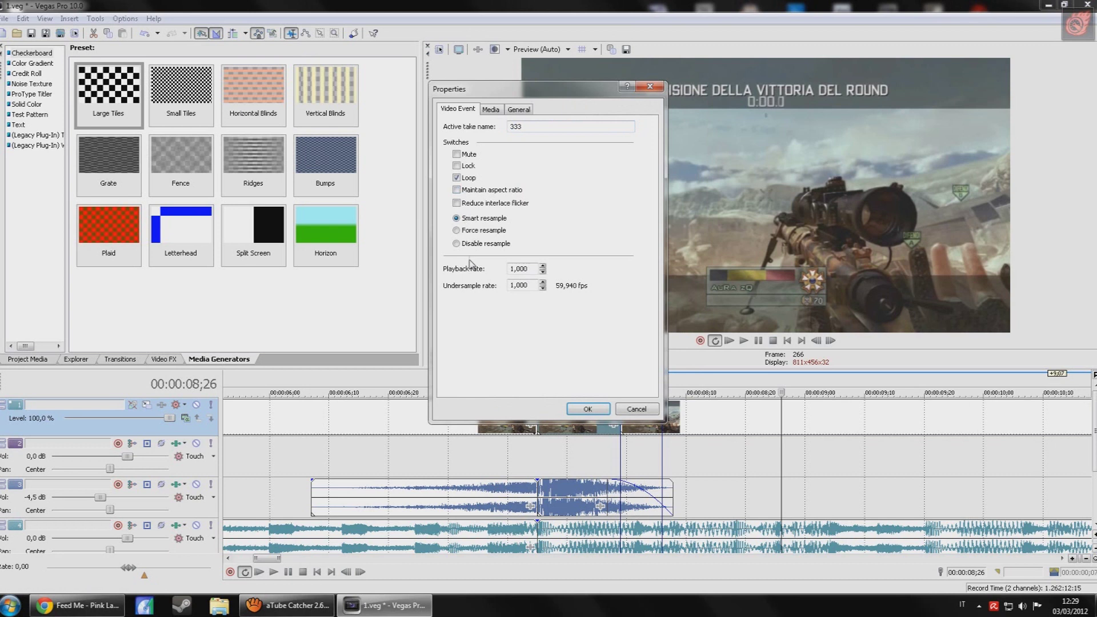
left_click(588, 403)
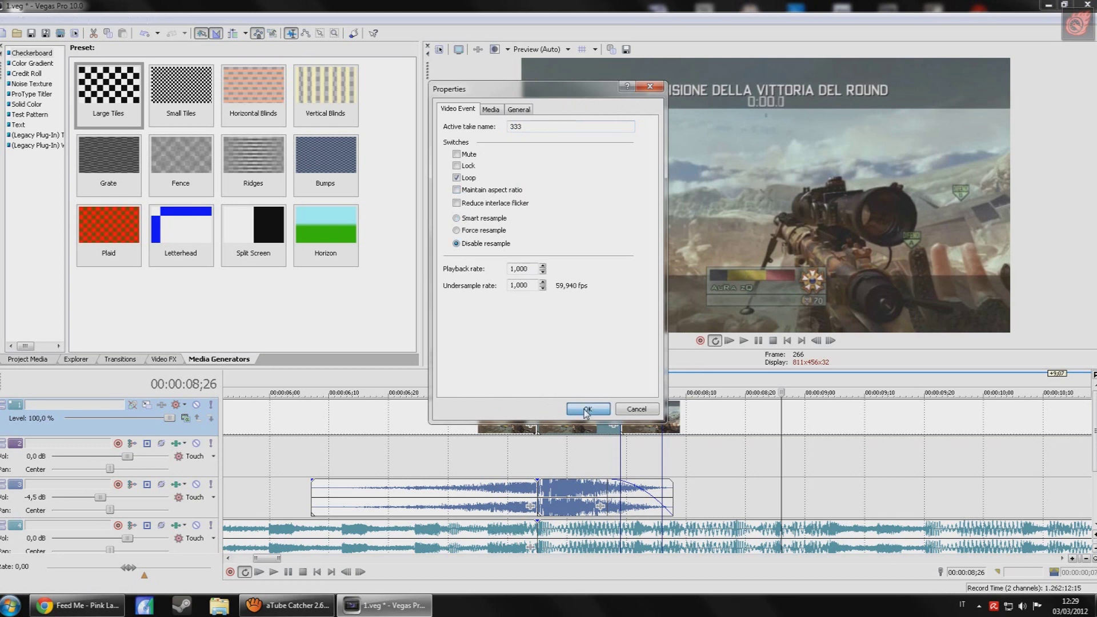
right_click(486, 407)
left_click(503, 399)
left_click(460, 189)
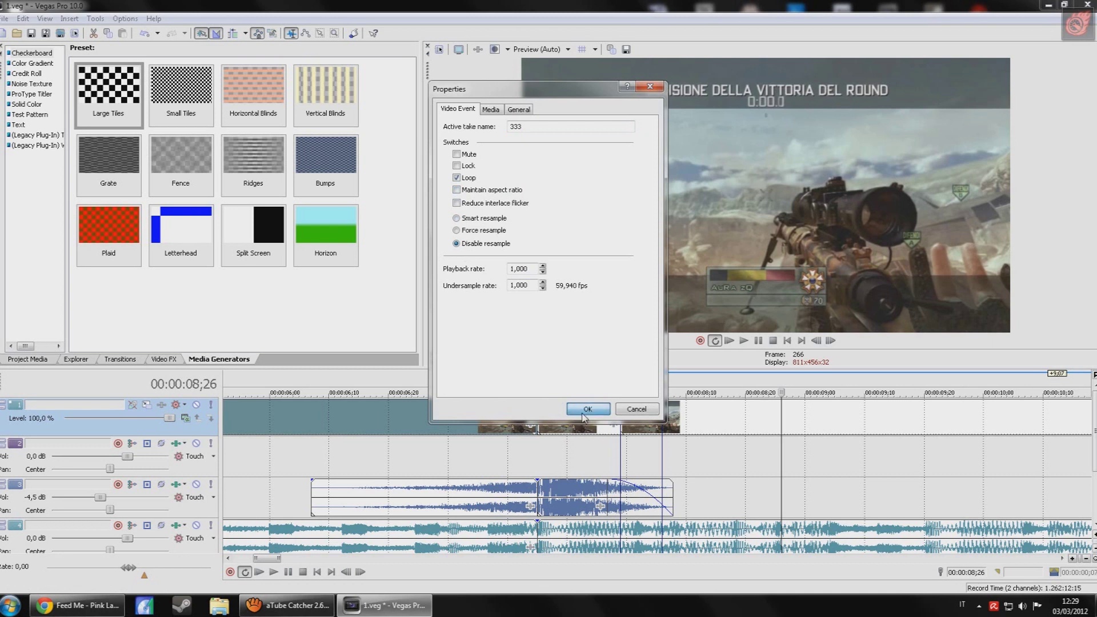
left_click(588, 410)
- Check the music event's Properties without changes, then move the playhead to 00:00:07;05
right_click(551, 537)
left_click(582, 531)
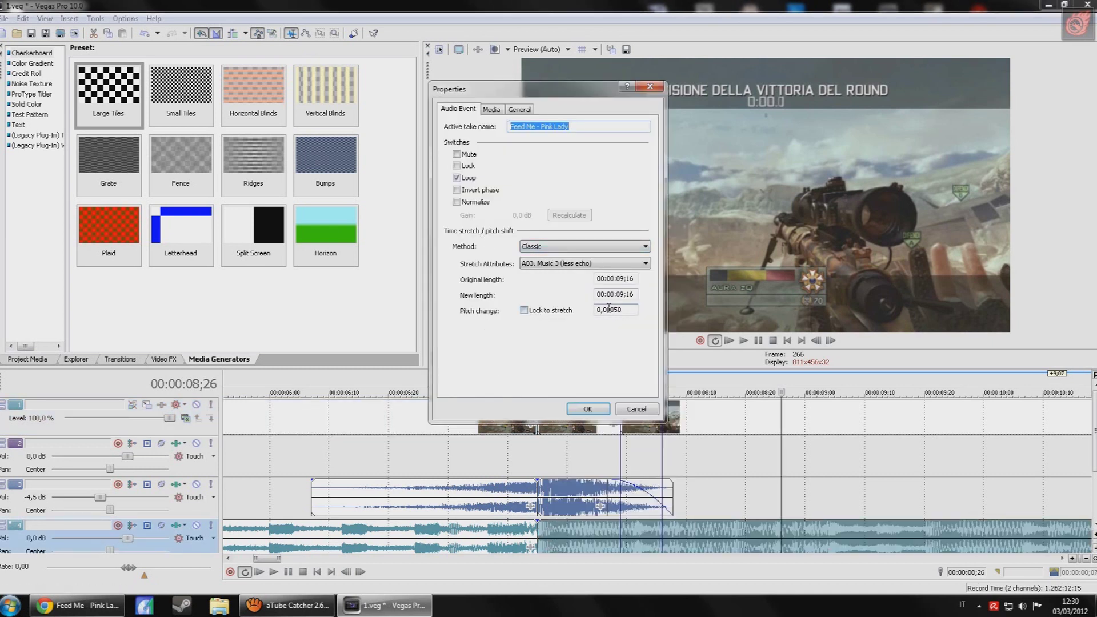
left_click(587, 409)
scroll(500, 457, "down", 3)
left_click(499, 457)
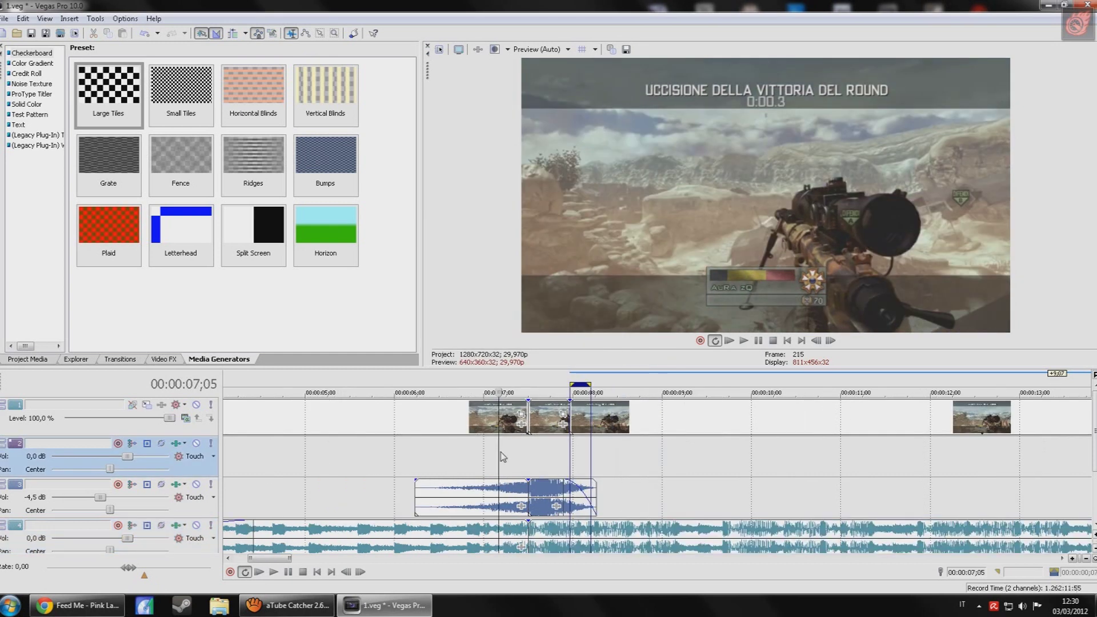
- Trim about 11 frames off the clip's end near 7 seconds and play back the cut
left_click(545, 429)
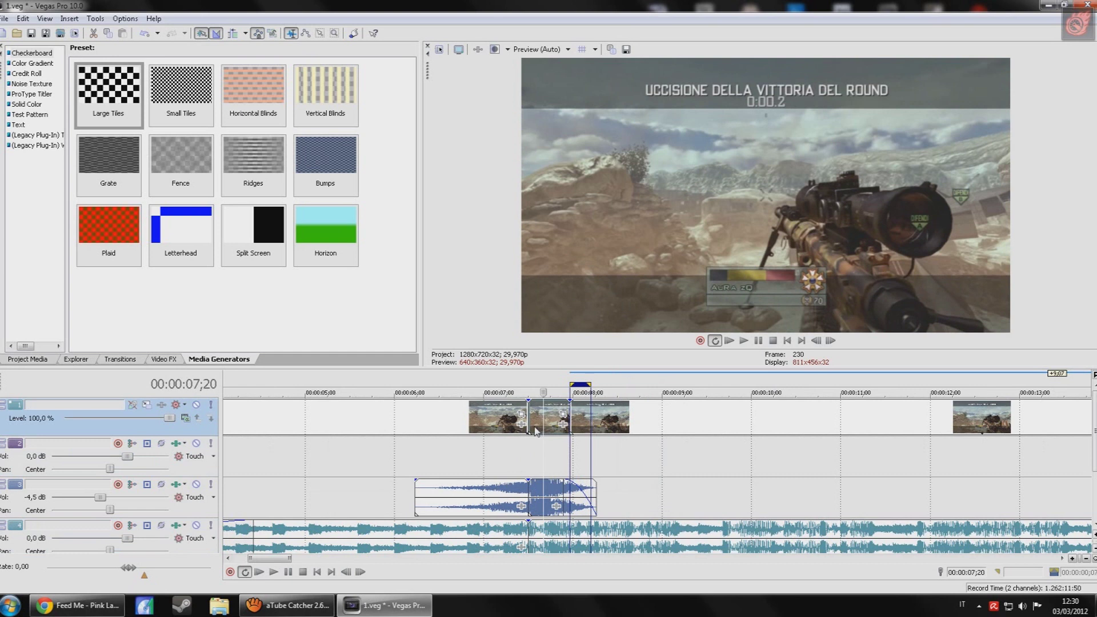
left_click(529, 422)
key("Right")
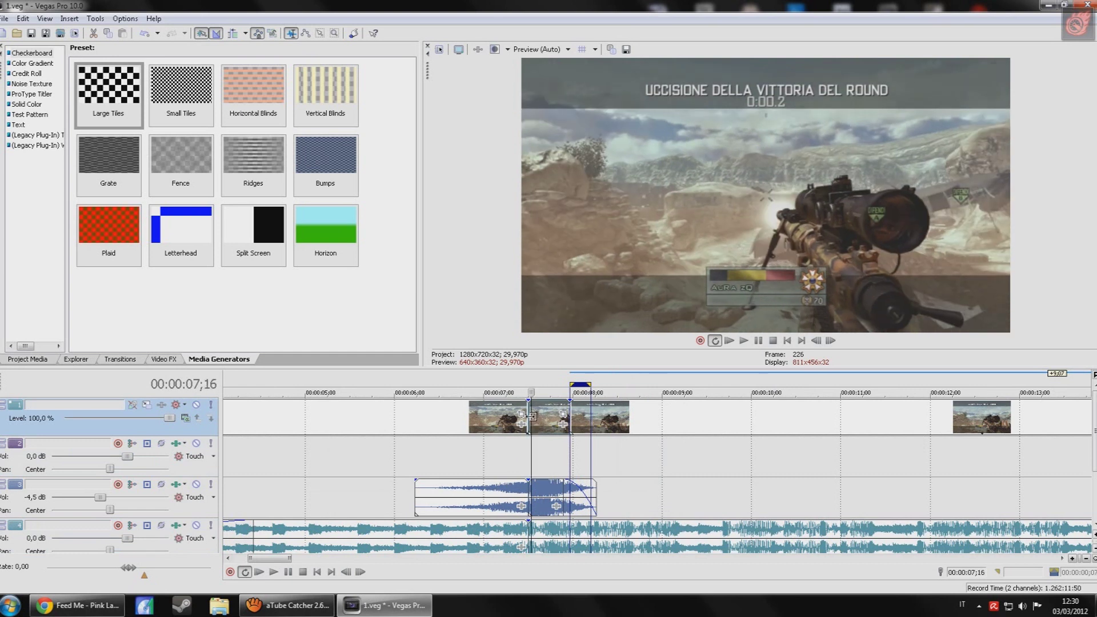
key("Right")
key("Right")
key("Right")
key("Right")
key("Right")
key("Right")
key("Right")
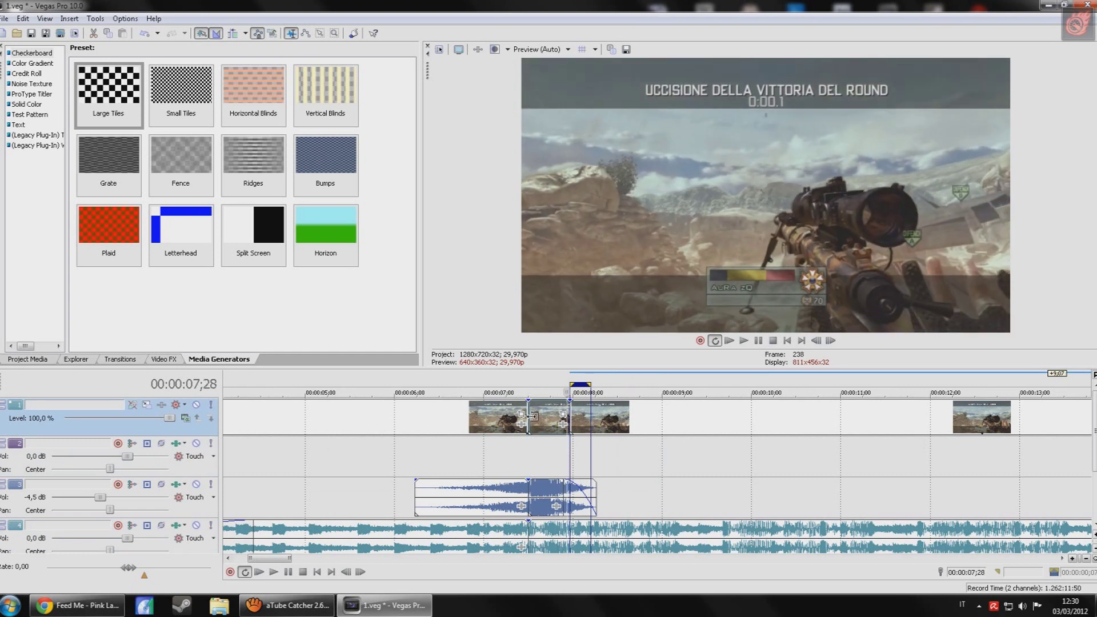
left_click_drag(629, 417, 597, 417)
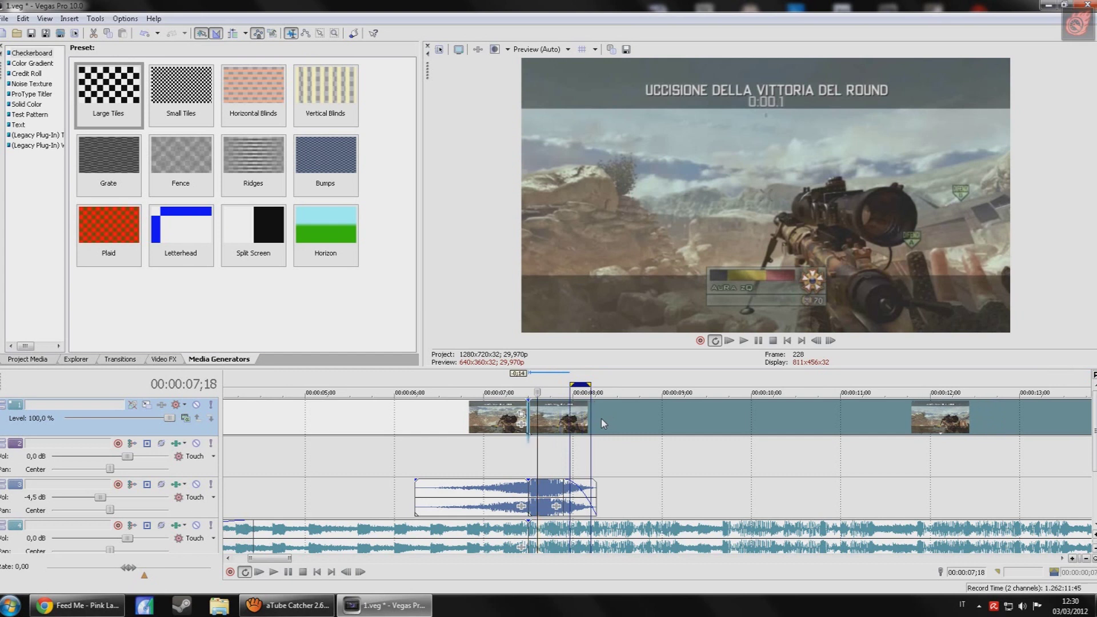
left_click(516, 445)
key("space")
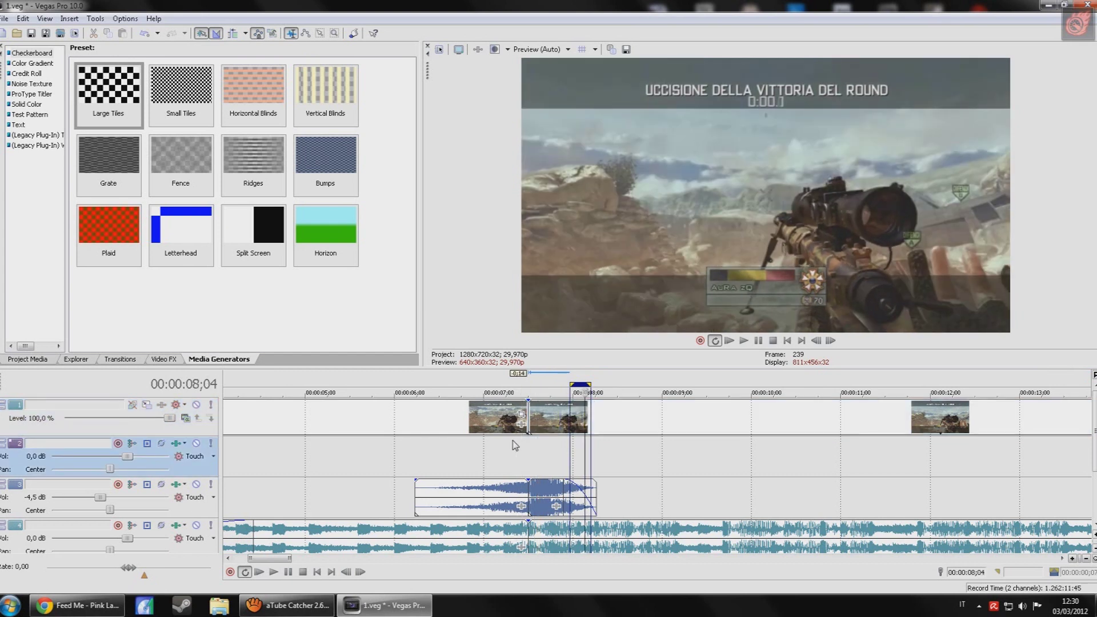
left_click(613, 420)
- Extend the loop region back to the sound effect's start, then open END TWXITOR's Pan/Crop
left_click_drag(571, 384, 415, 384)
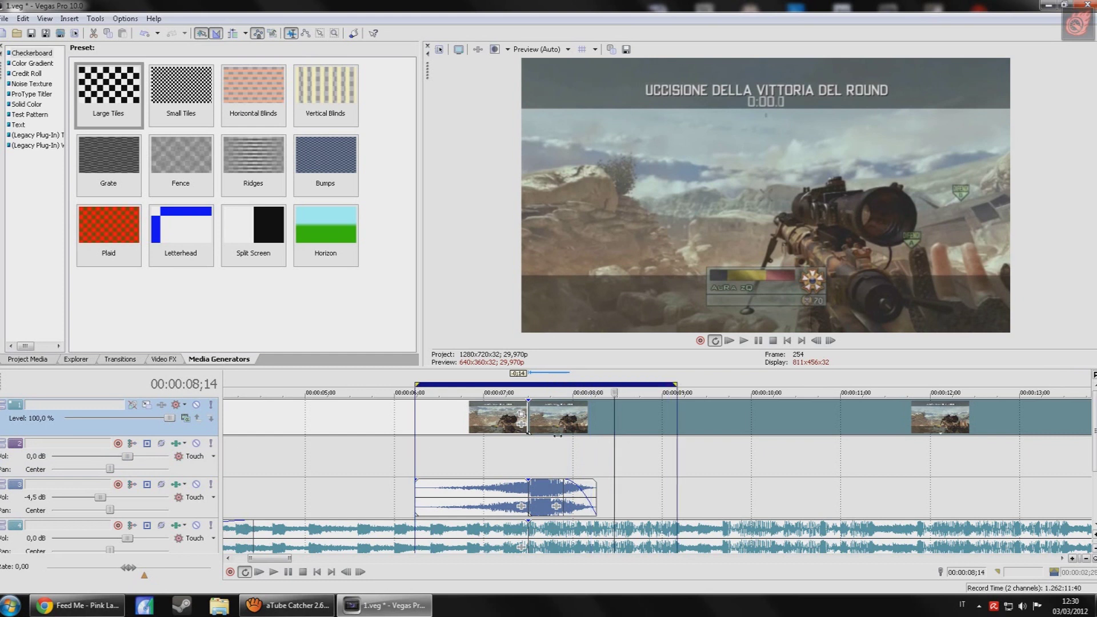
left_click(528, 452)
scroll(540, 434, "down", 4)
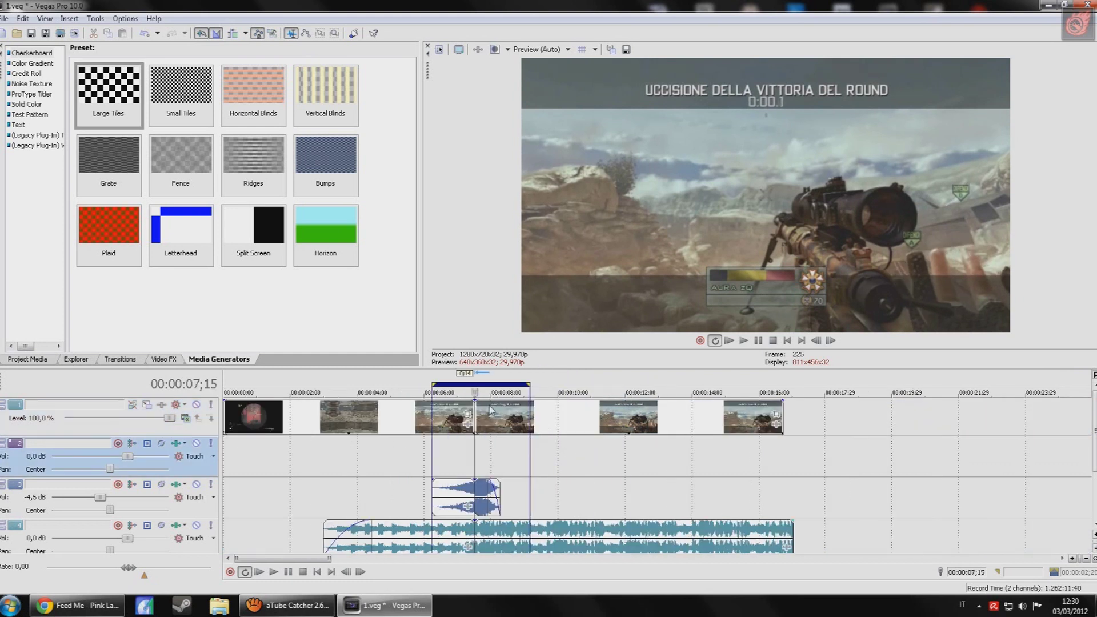
left_click(776, 413)
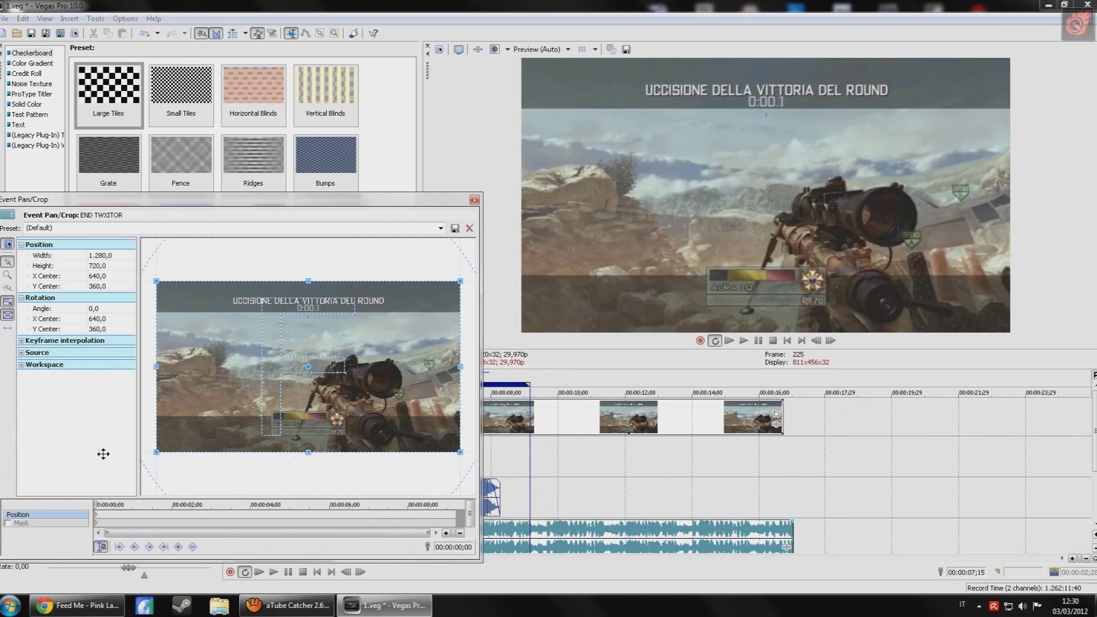
- Try a 4° tilt on END TWXITOR's framing, then restore the original framing and close Pan/Crop
mouse_move(156, 281)
left_mouse_down()
mouse_move(175, 292)
mouse_move(187, 271)
left_mouse_up()
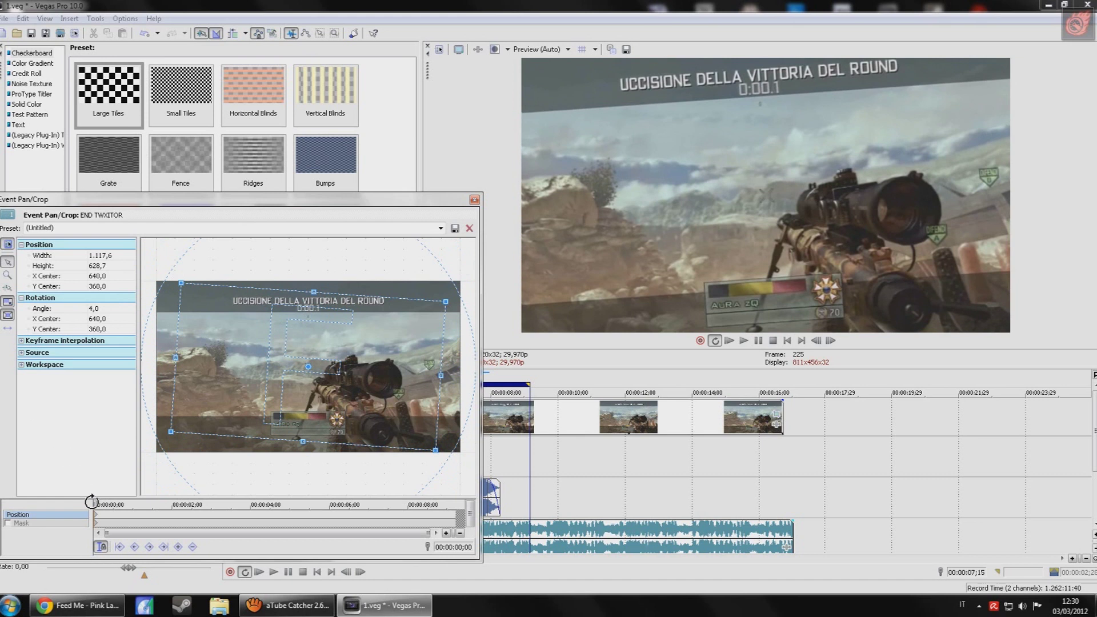
left_click_drag(97, 502, 277, 505)
right_click(283, 421)
left_click(283, 420)
left_click(474, 199)
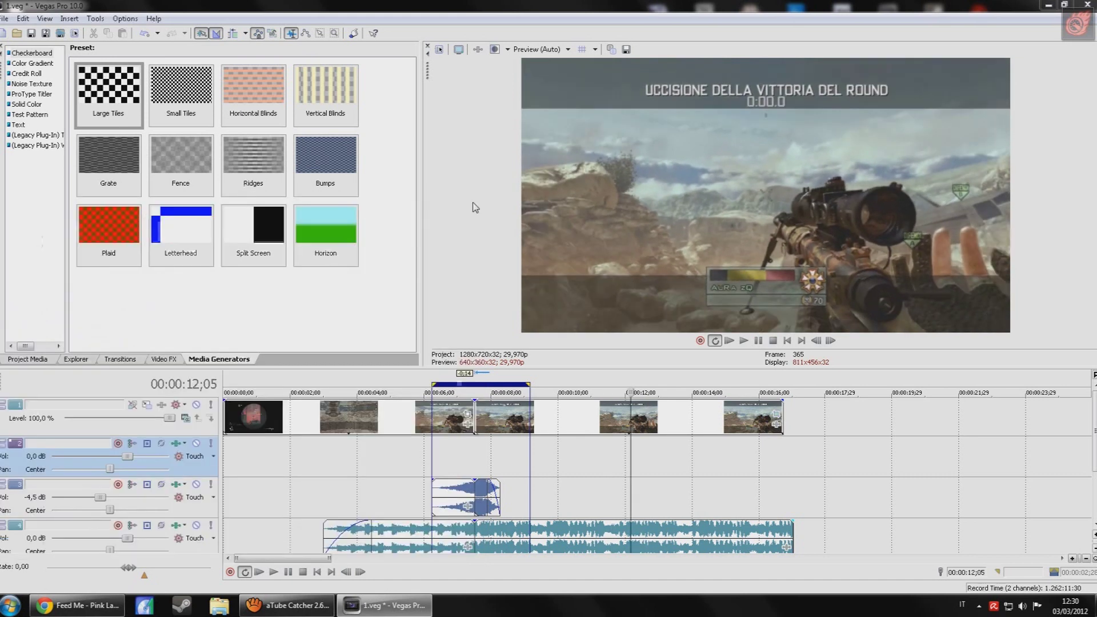
- Set the loop region to about 2;20–14;00 and play it from 00:00:05;02
left_click_drag(432, 403, 324, 403)
left_click_drag(530, 388, 697, 390)
left_click(392, 503)
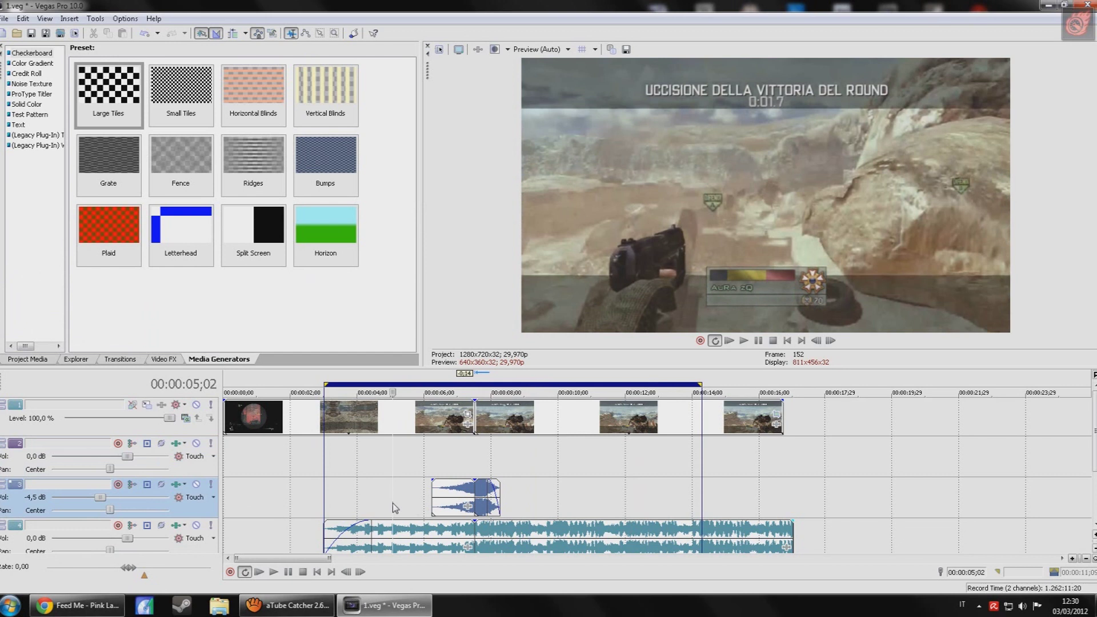
left_click(274, 573)
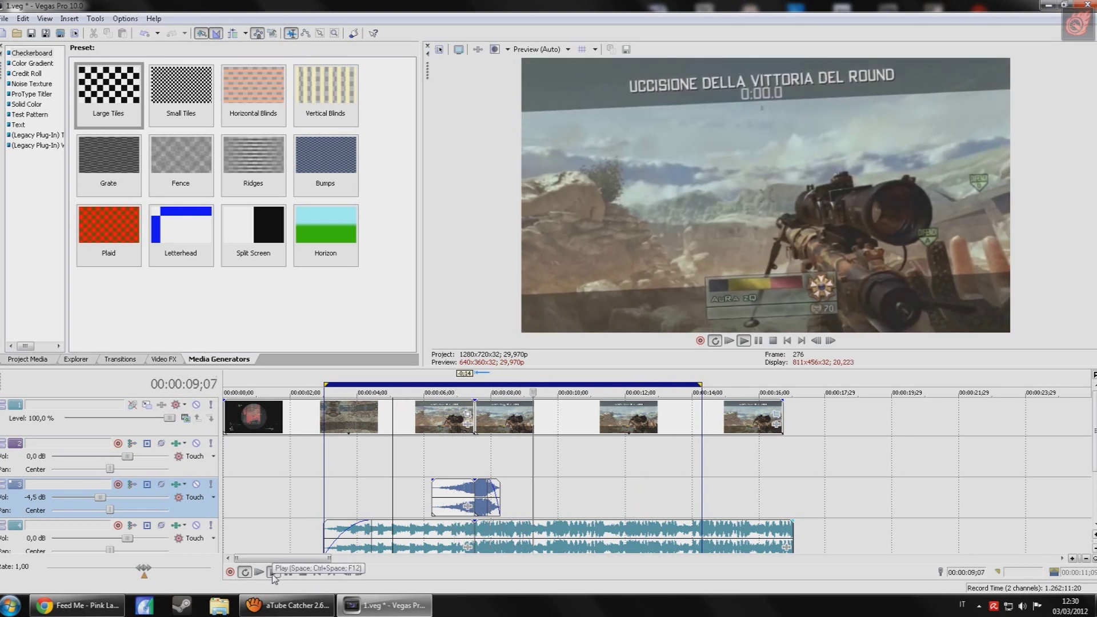
key("Return")
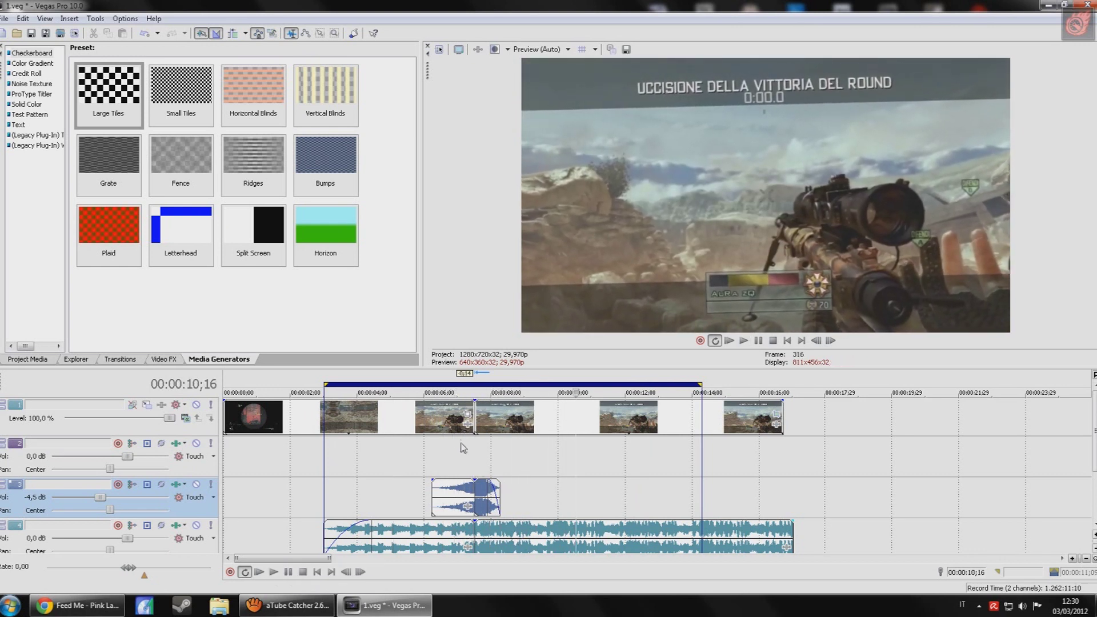
- Add the Brightness and Contrast effect to the first video track
left_click(164, 359)
left_click(39, 93)
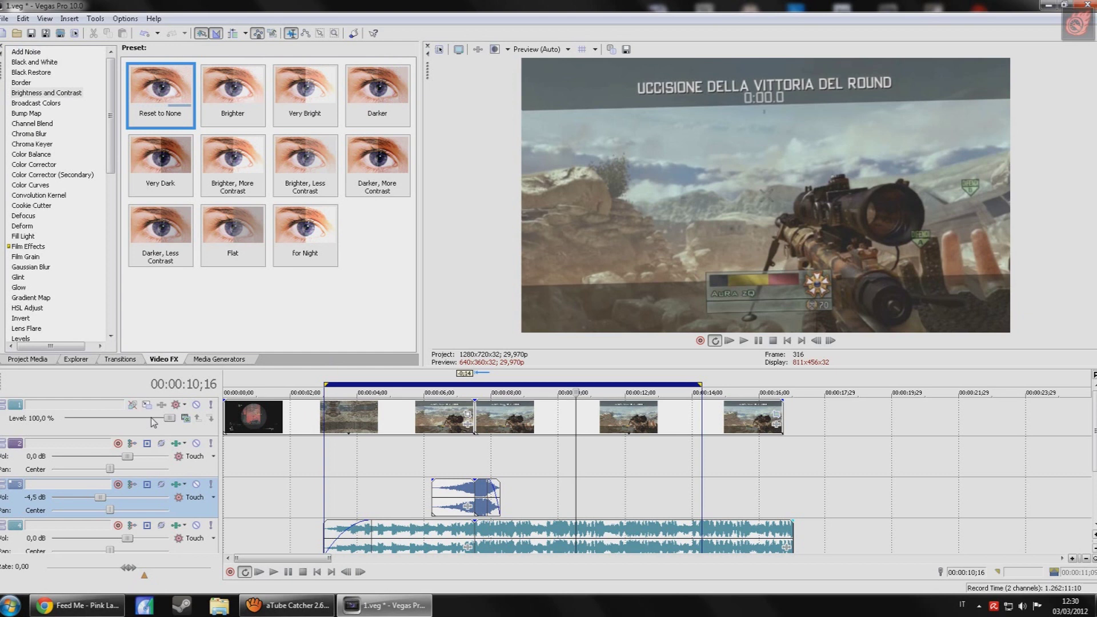
left_click(278, 612)
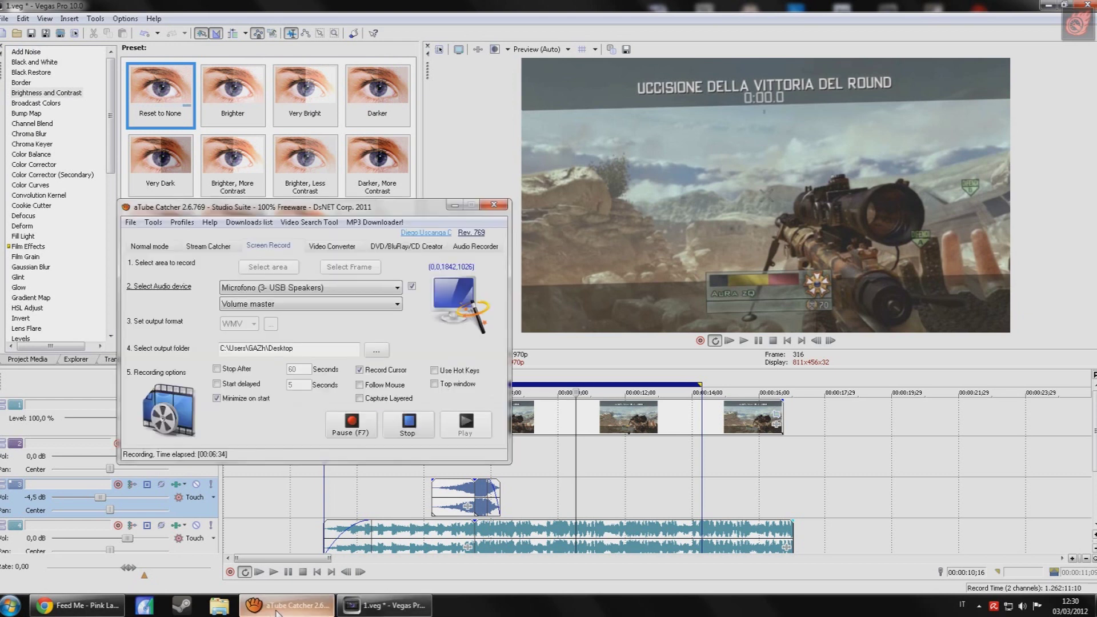
left_click(279, 611)
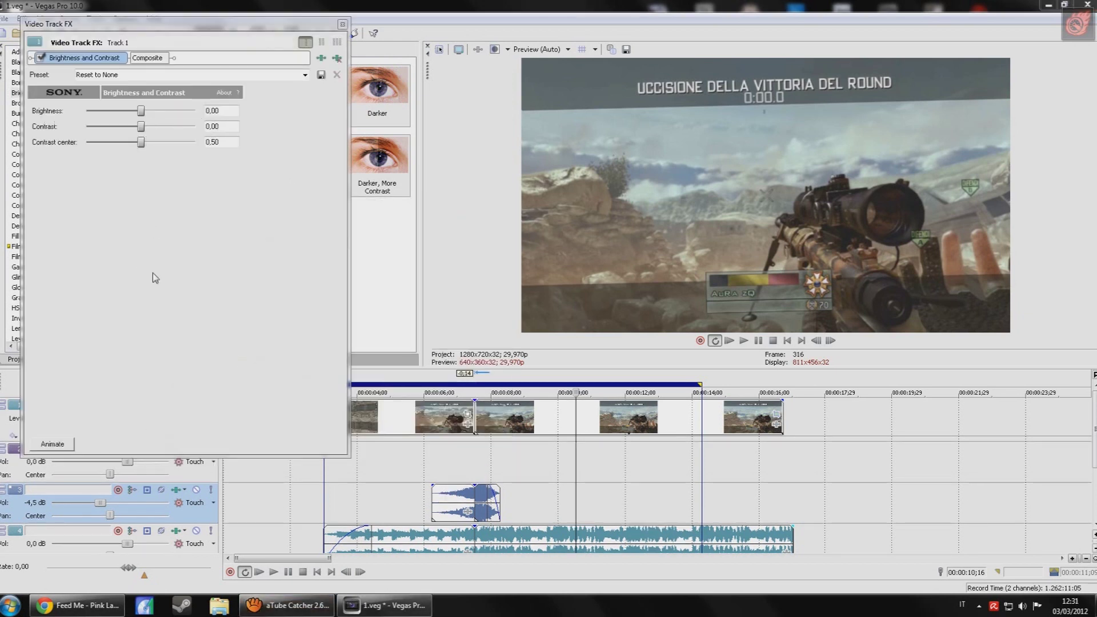
- Show the effect's keyframe lane, move to the flash start near 07;15, and select Contrast
left_click(474, 462)
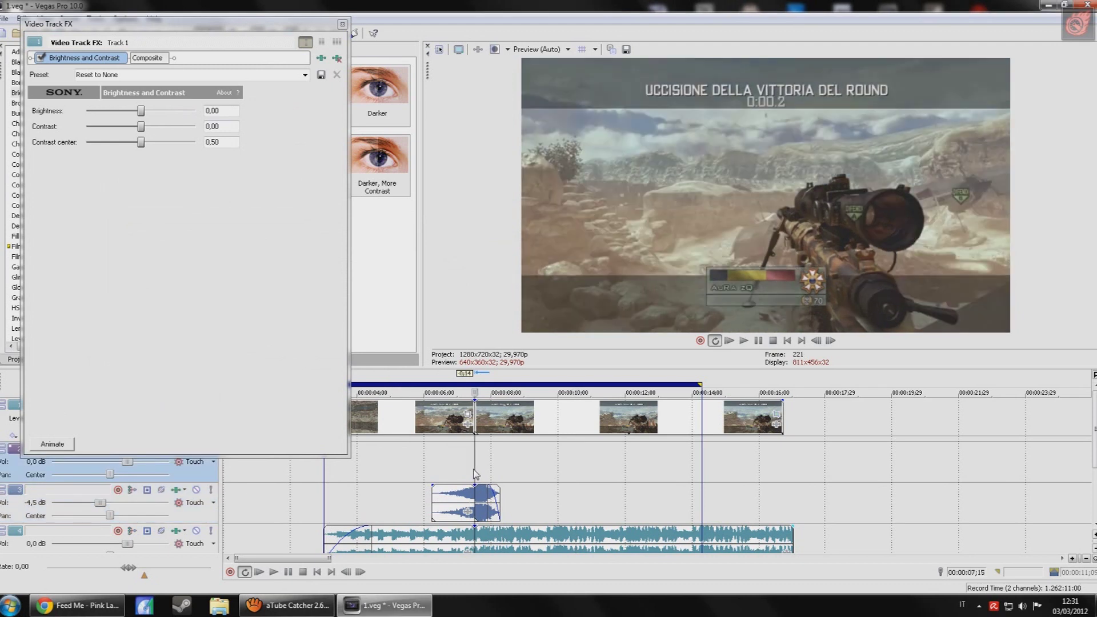
left_click(51, 443)
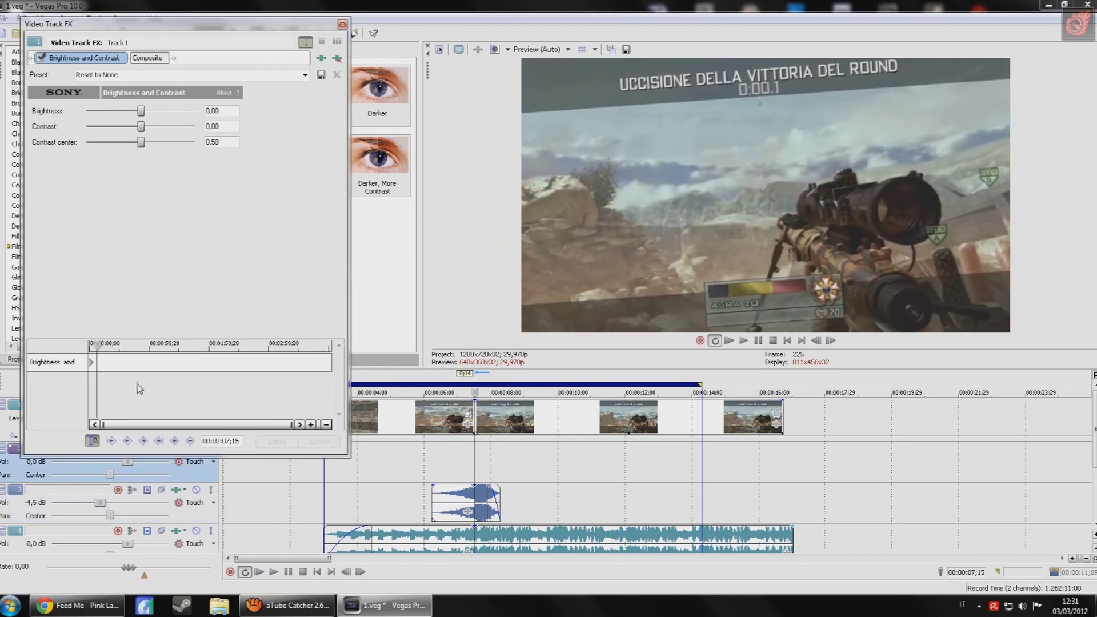
left_click(100, 374)
scroll(237, 423, "up", 5)
left_click(474, 451)
scroll(474, 450, "up", 2)
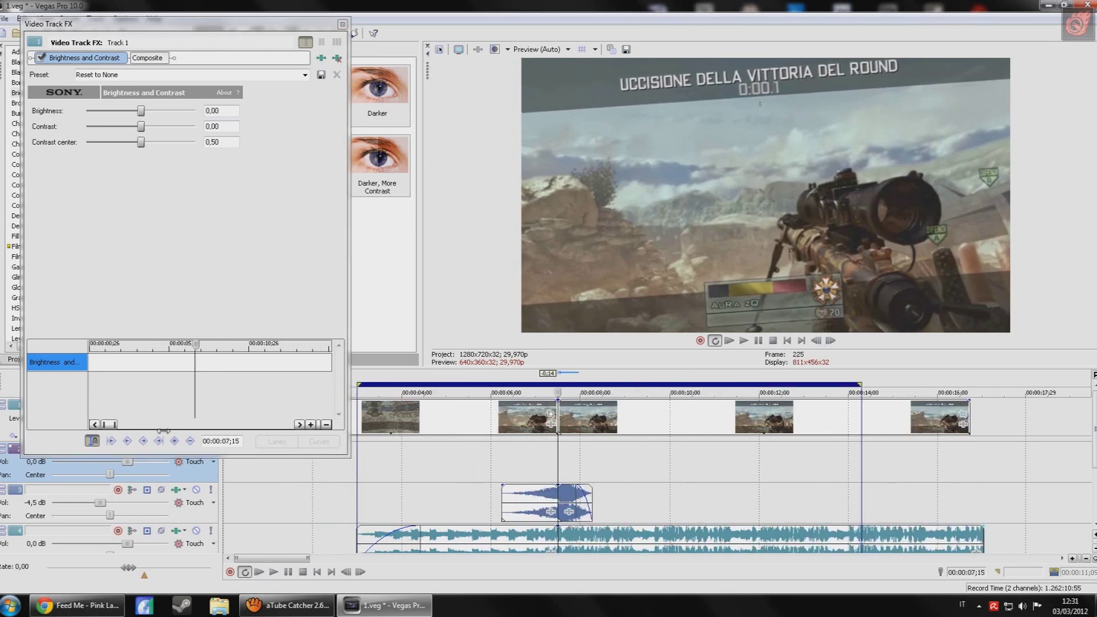
key("Left")
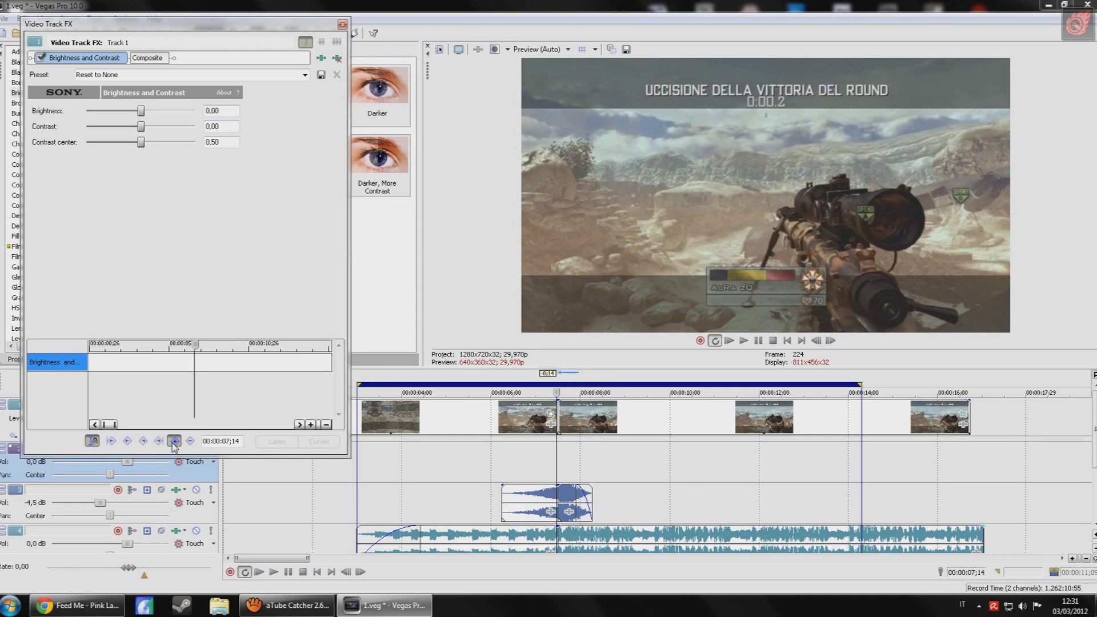
scroll(185, 412, "down", 5)
scroll(117, 382, "up", 5)
scroll(243, 378, "up", 3)
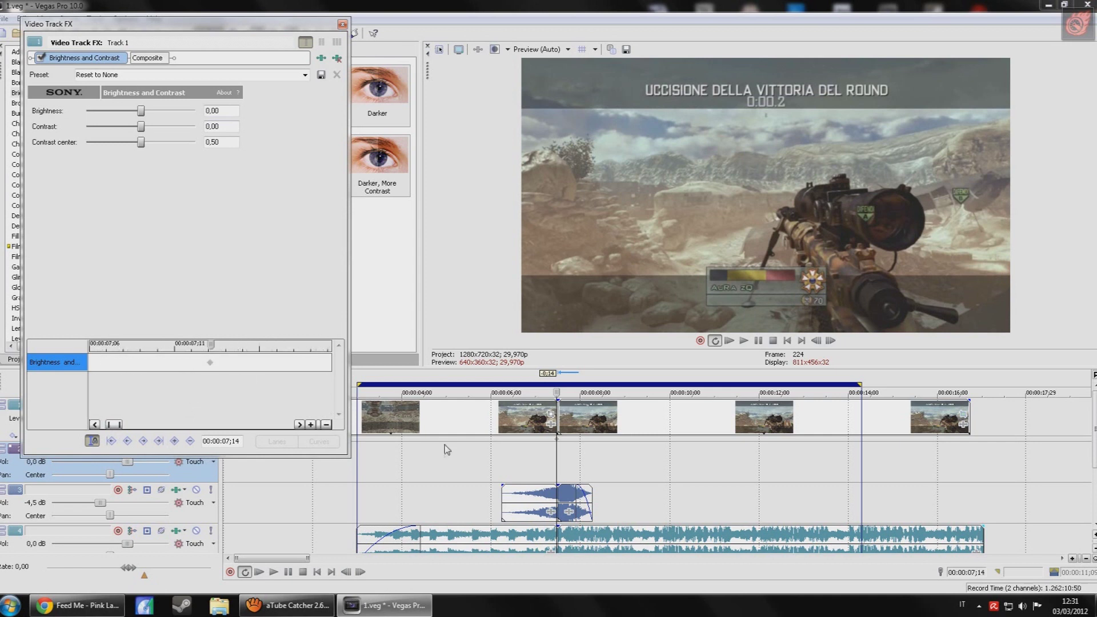
left_click(556, 463)
scroll(560, 462, "up", 5)
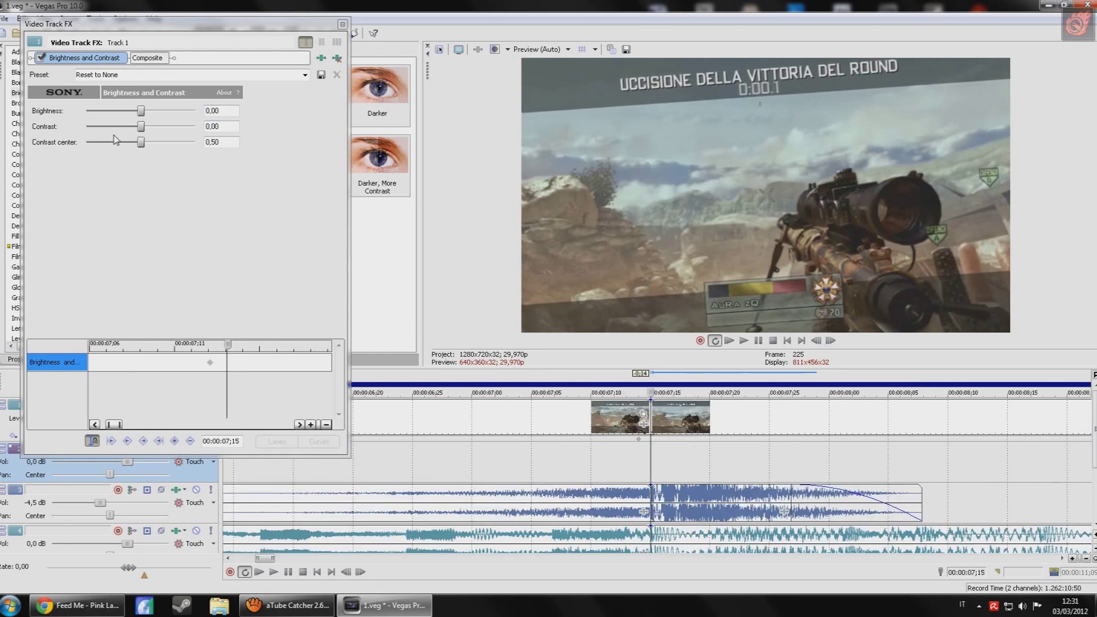
left_click(224, 128)
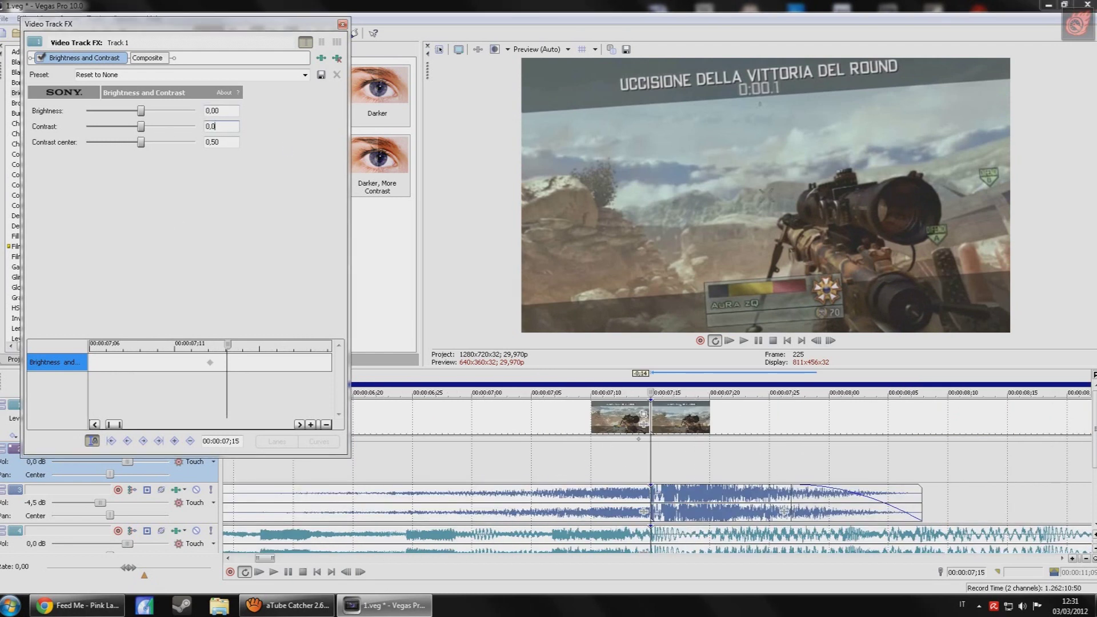
type("0,5")
- Keyframe contrast and brightness at 0,50 on 07;15 and back to 0,00 on 08;10
key("Up")
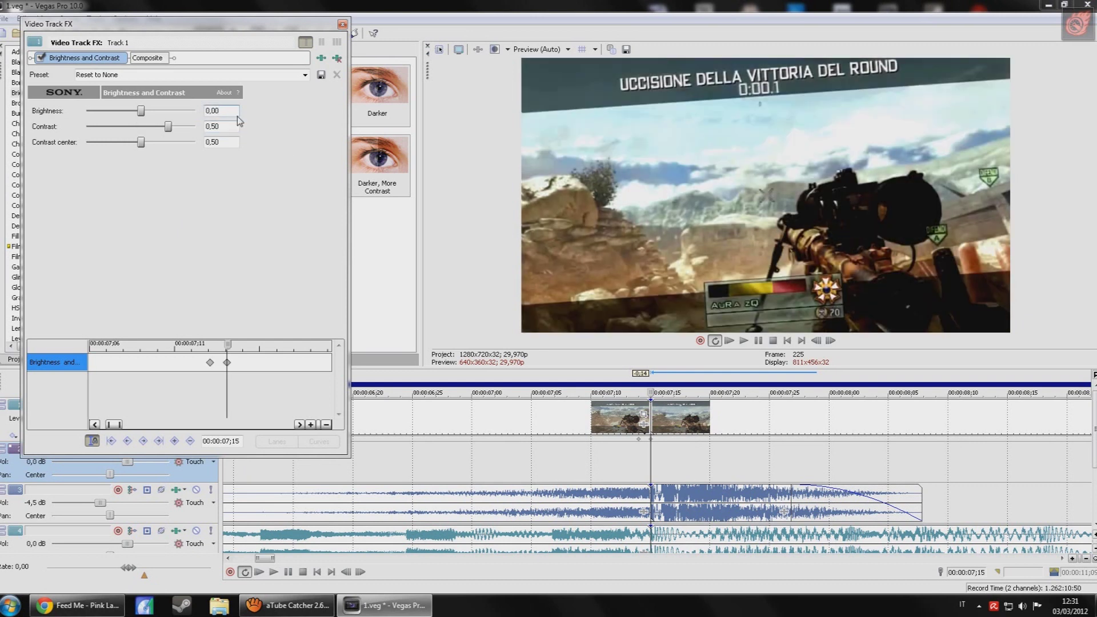
type("0,5")
key("Return")
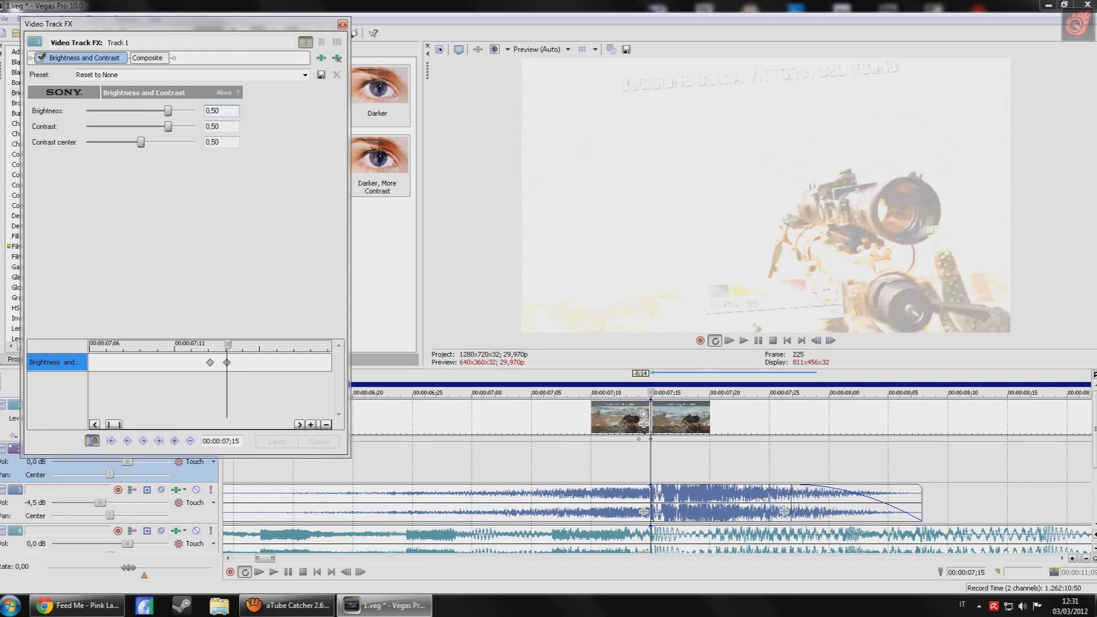
left_click(949, 461)
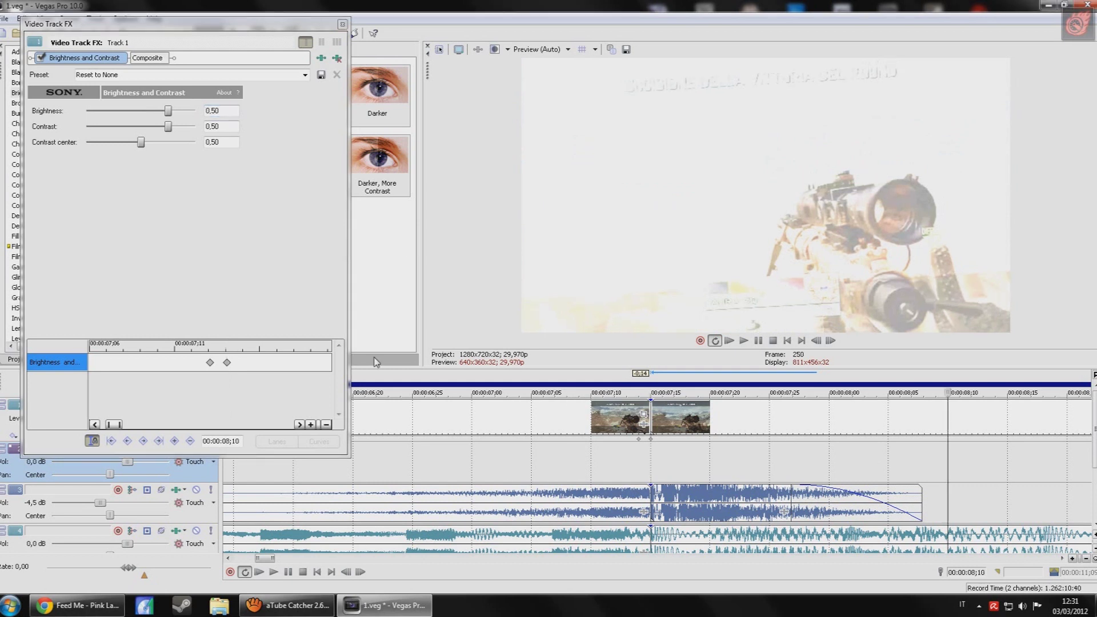
left_click(212, 127)
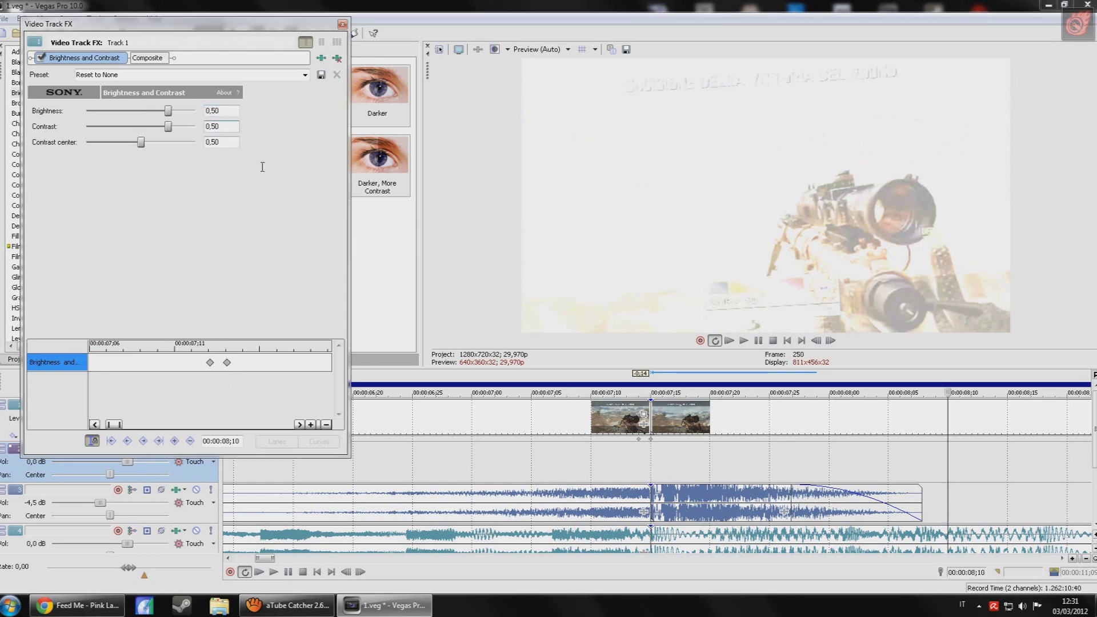
type("0")
key("Return")
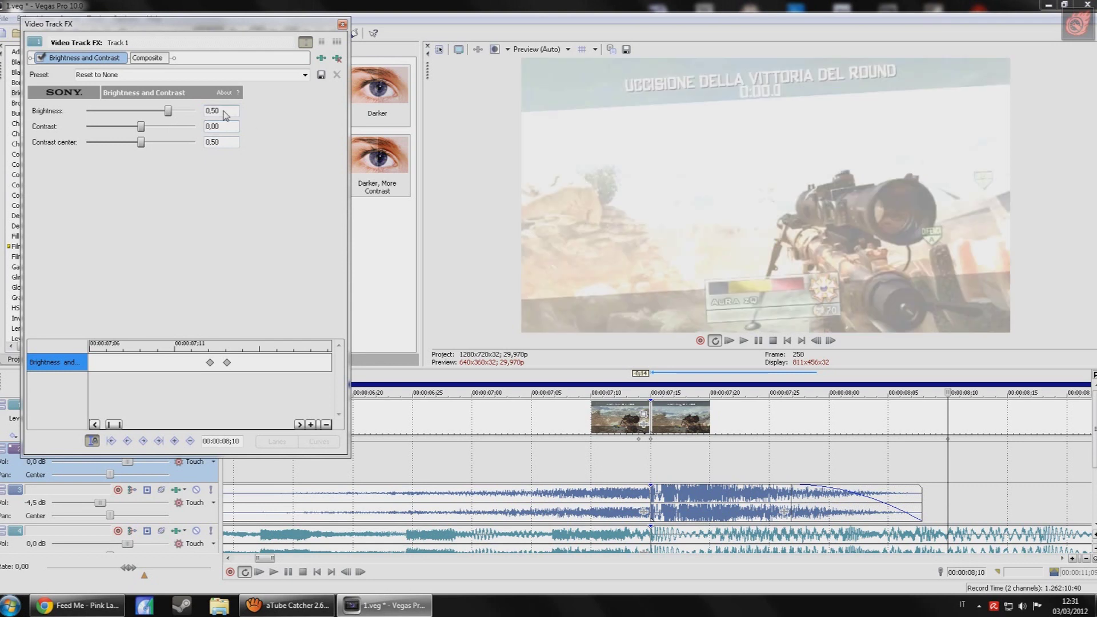
type("0")
key("Return")
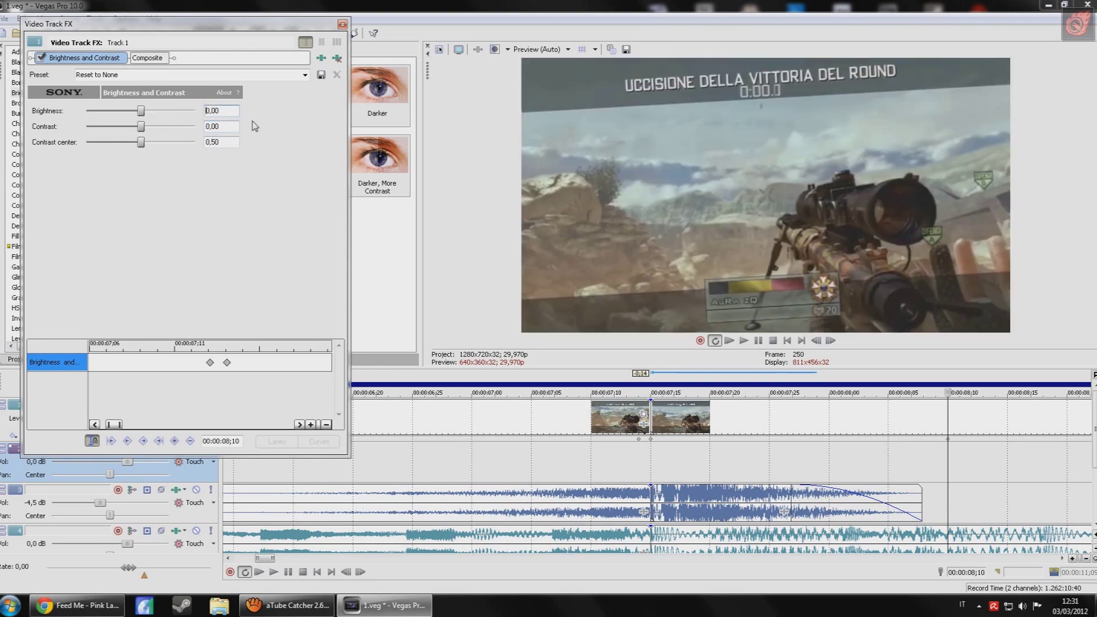
- Preview frames through and after the flash up to 09;08, then close the Track FX window
left_click(912, 457)
scroll(852, 456, "down", 2)
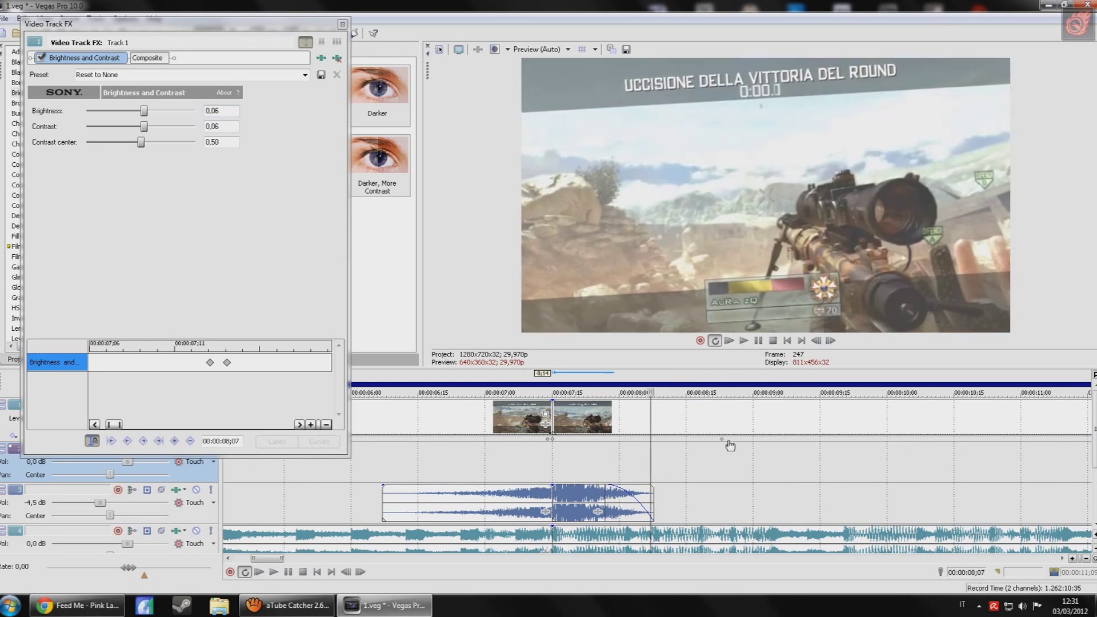
left_click(731, 443)
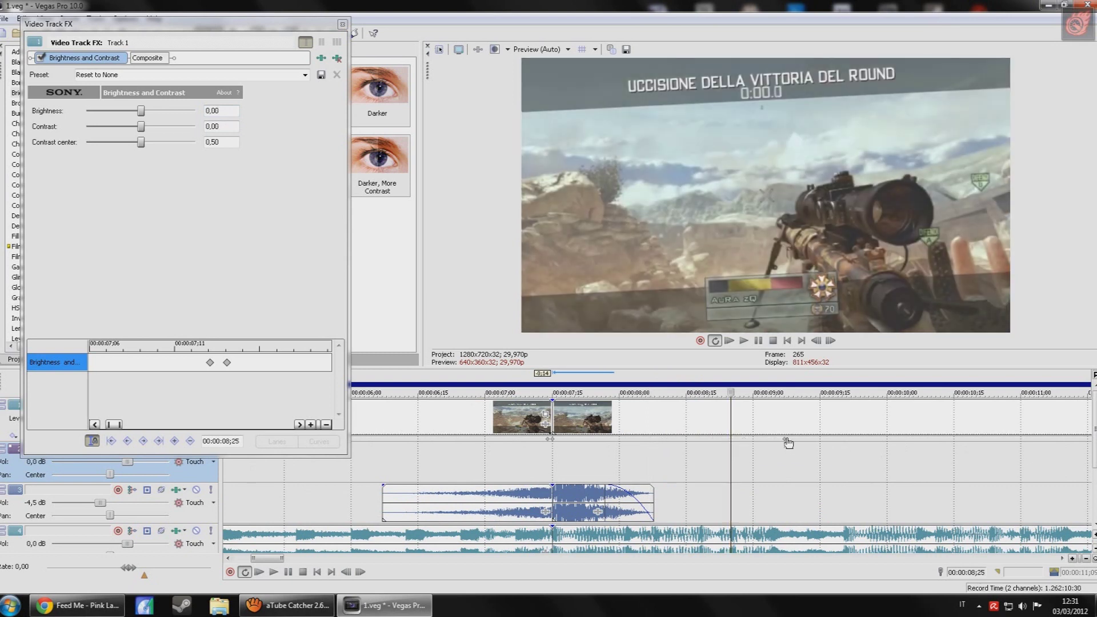
left_click(789, 443)
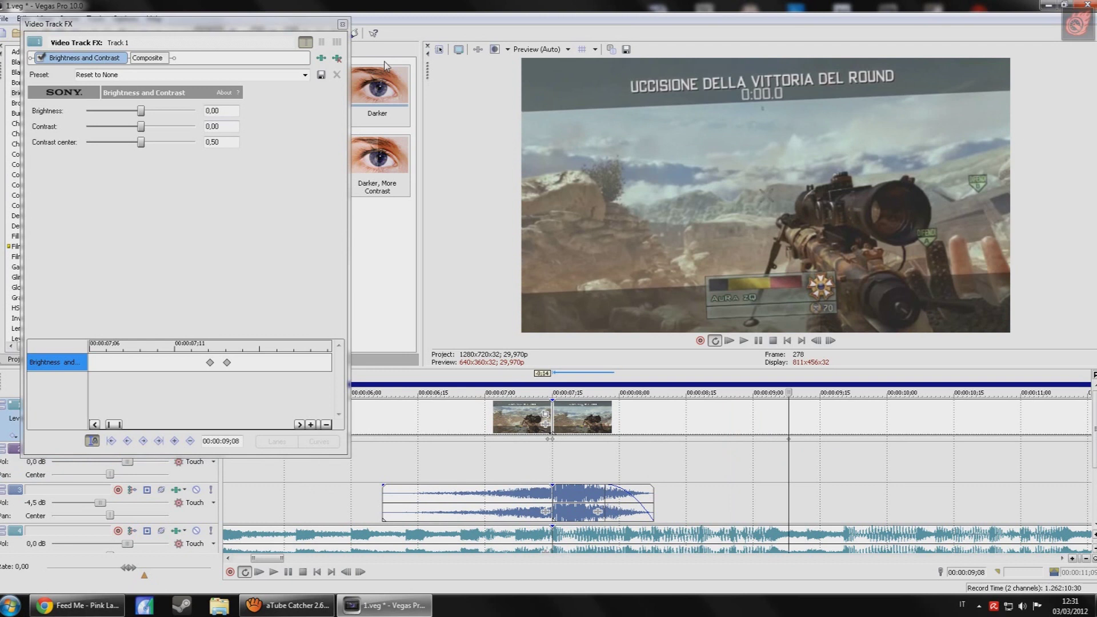
left_click(342, 24)
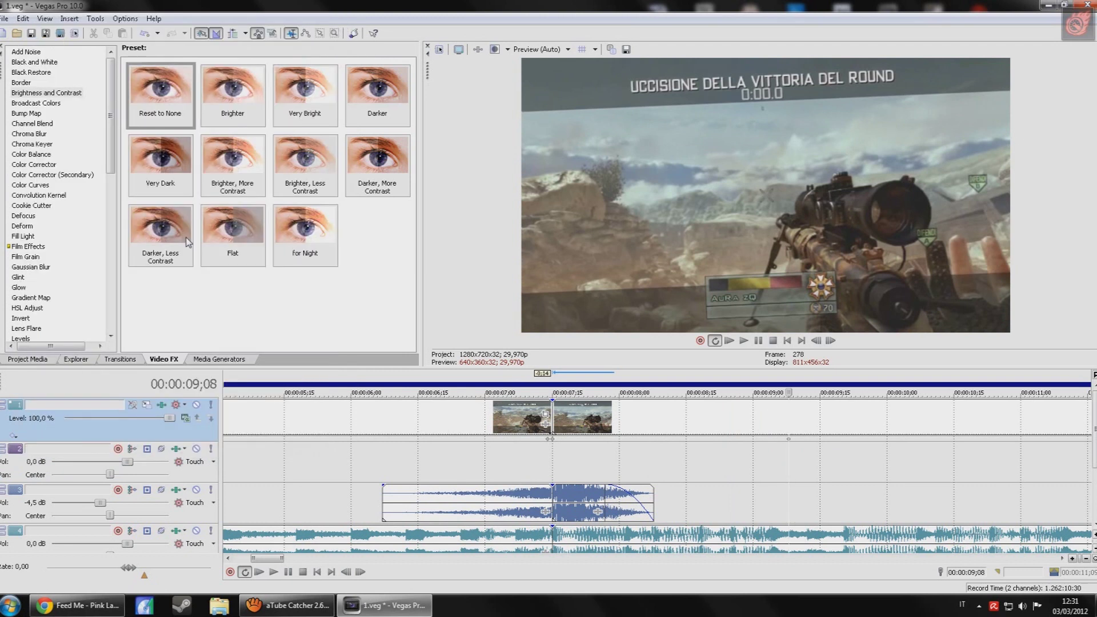
- Find Magic Bullet Looks in the Video FX list and drop it onto Track 1
left_click(209, 361)
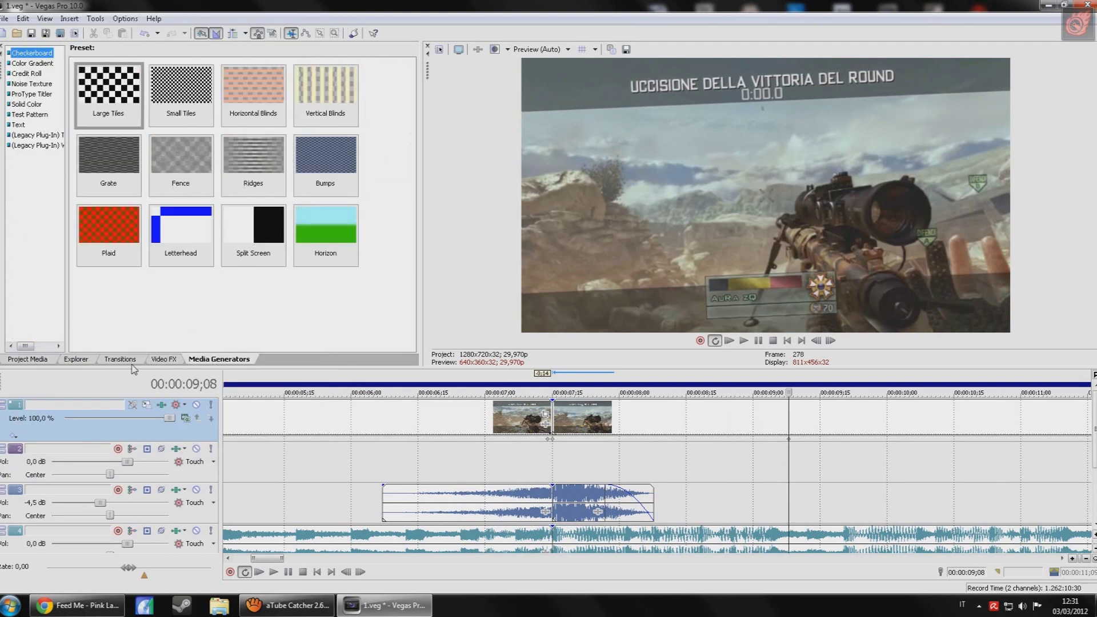
left_click(120, 359)
left_click(163, 359)
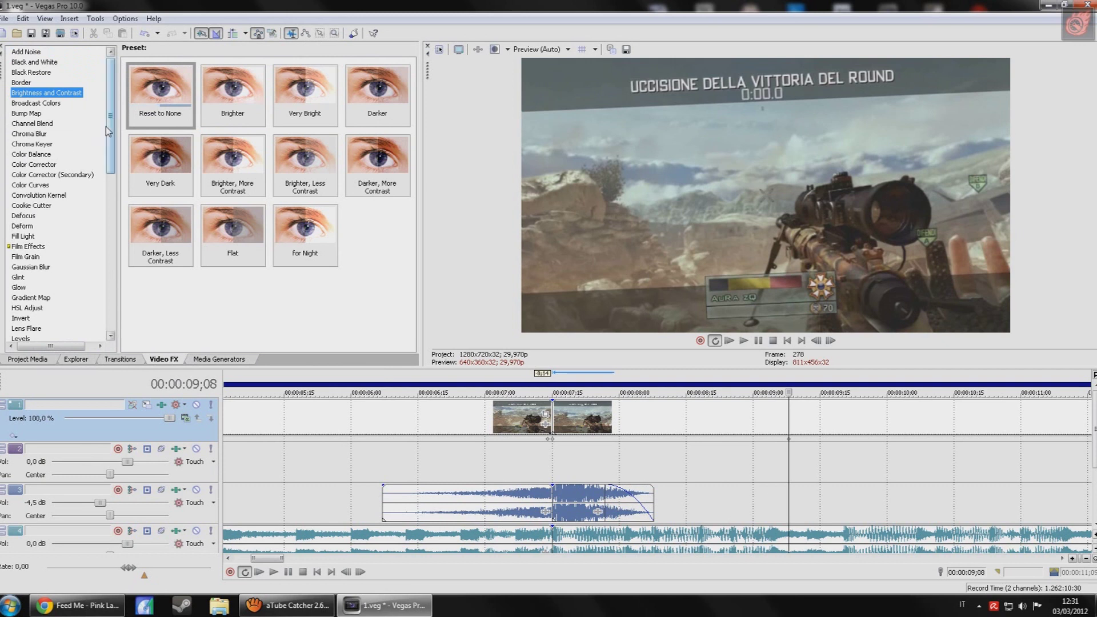
scroll(57, 185, "down", 6)
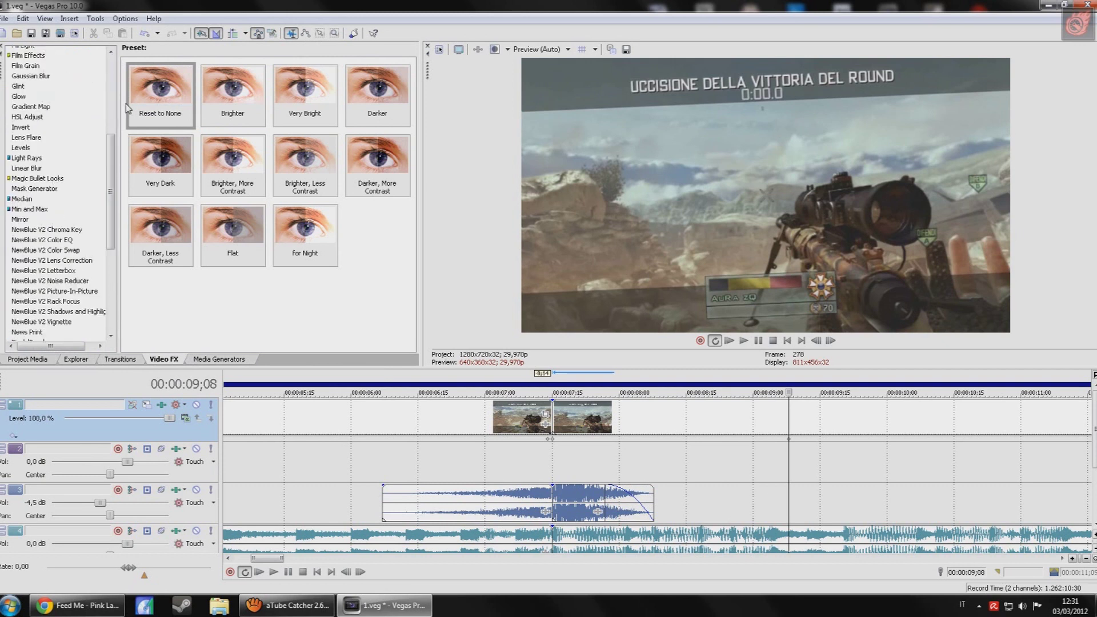
left_click(37, 178)
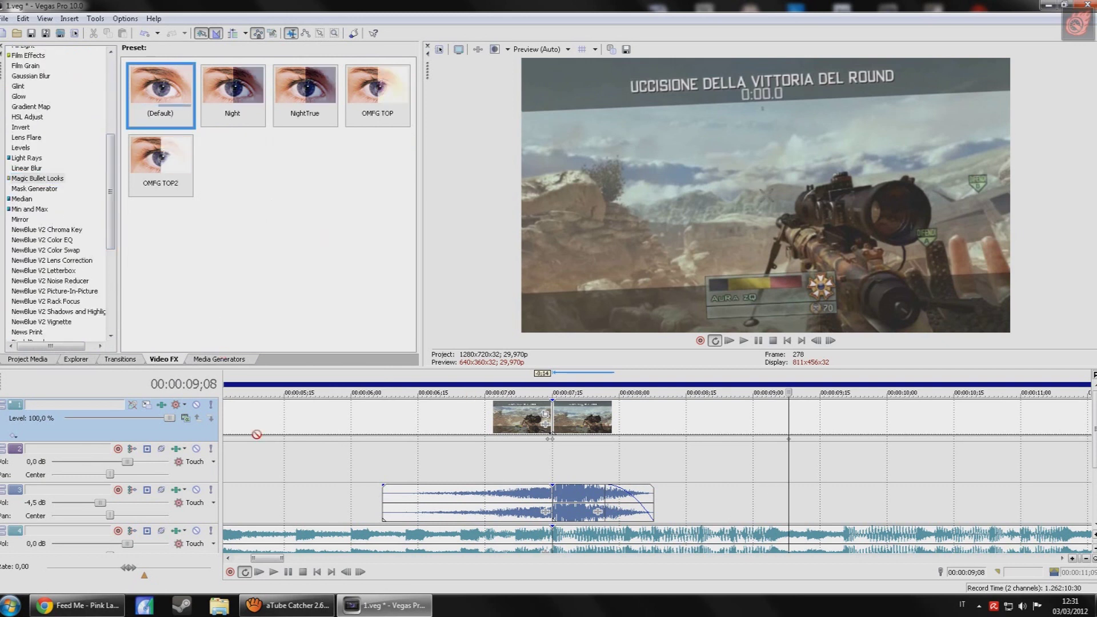
left_click_drag(127, 437, 131, 434)
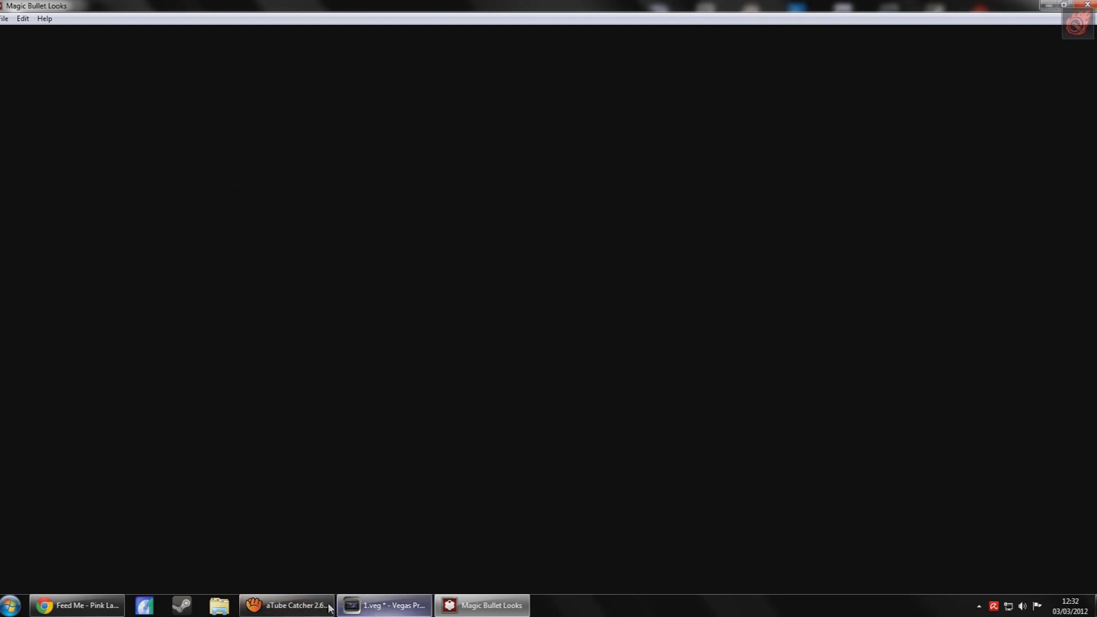
left_click(288, 607)
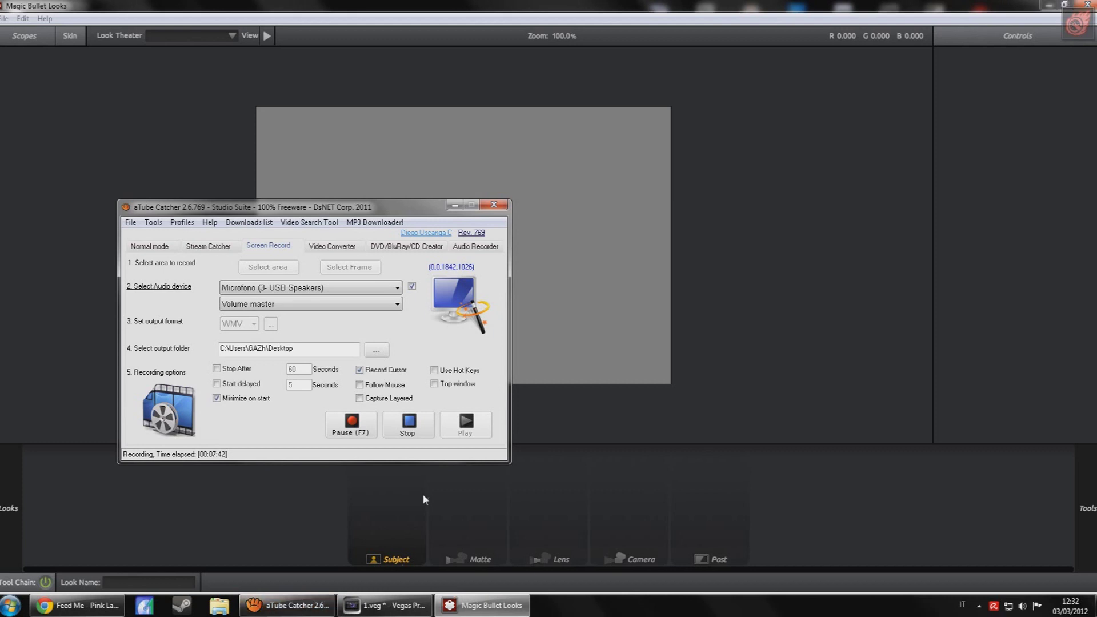
- Browse the Looks drawer and pick the CC Im Using ATM look
left_click(423, 493)
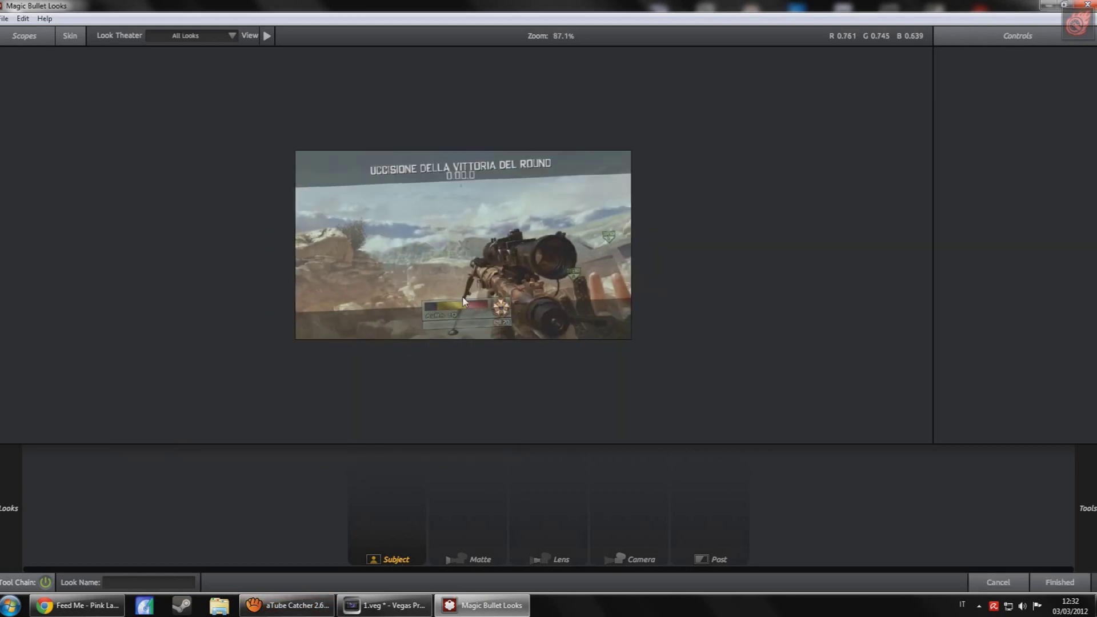
scroll(443, 297, "up", 1)
scroll(440, 309, "up", 2)
scroll(439, 319, "down", 2)
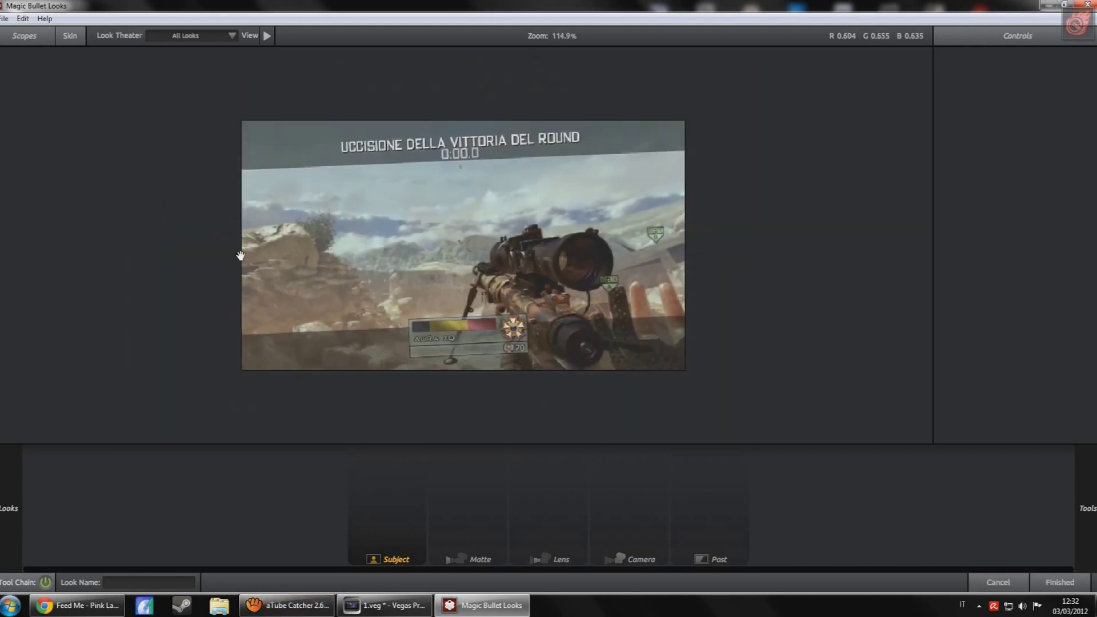
scroll(229, 232, "up", 3)
scroll(176, 216, "down", 2)
scroll(176, 216, "down", 2)
mouse_move(11, 217)
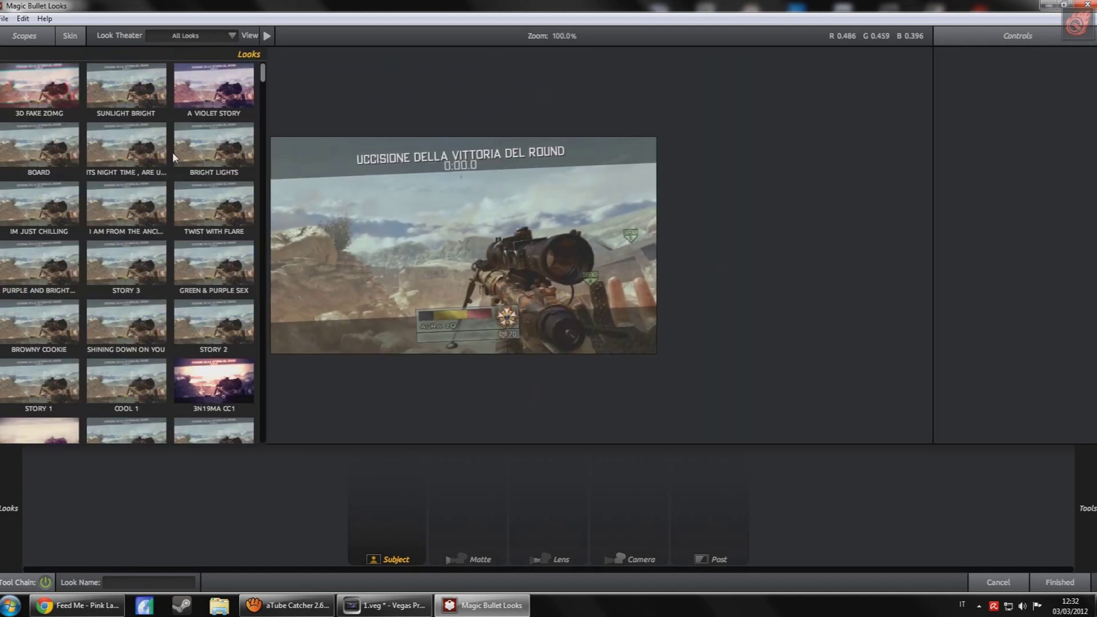
left_click_drag(259, 75, 262, 97)
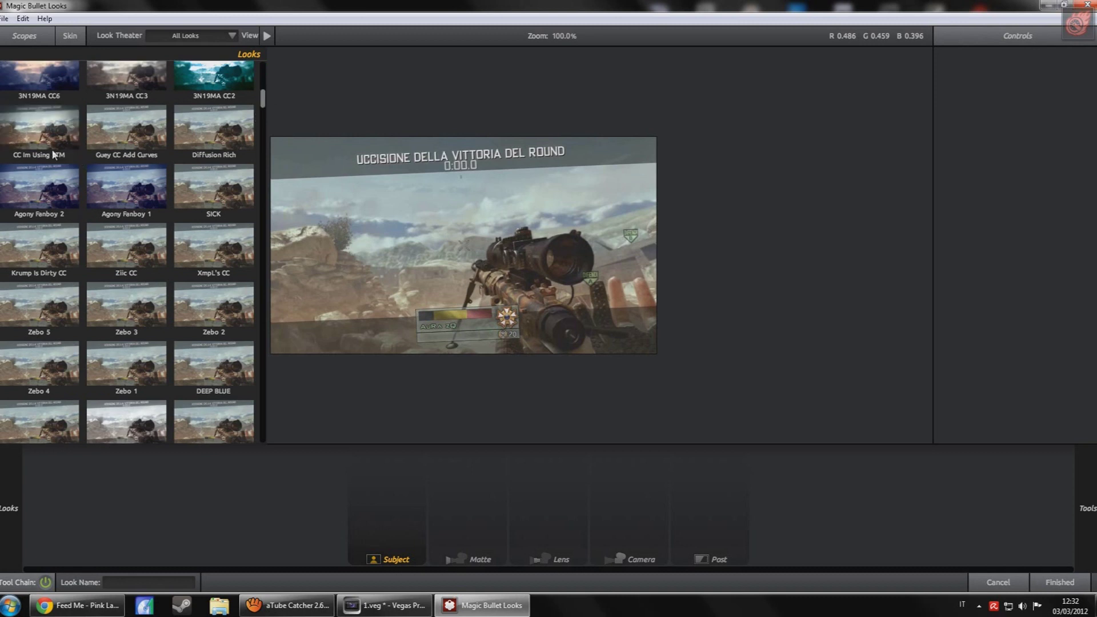
left_click(28, 138)
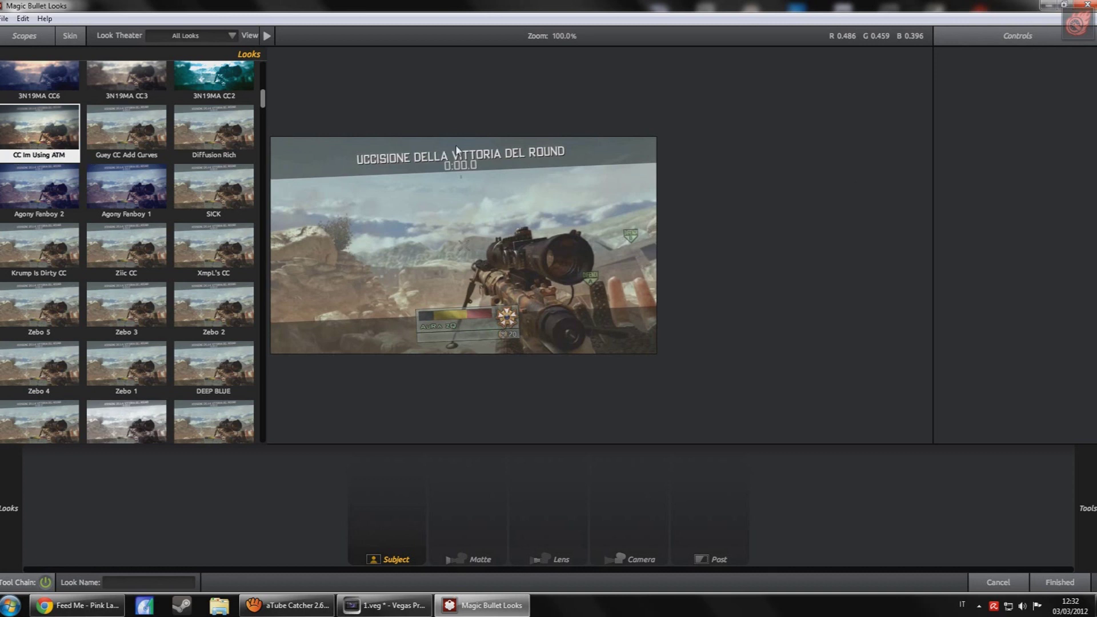
- Apply the CC Im Using ATM look and press Finished to send it back to Vegas
scroll(464, 248, "up", 1)
scroll(464, 247, "up", 1)
scroll(464, 246, "down", 3)
scroll(449, 259, "up", 4)
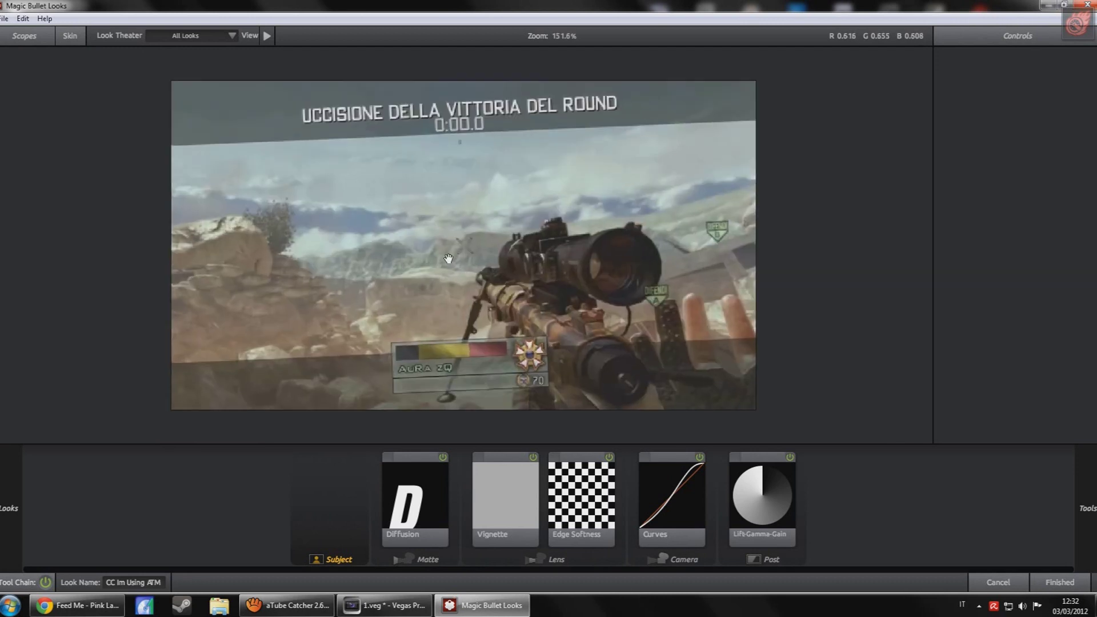
scroll(449, 258, "down", 2)
scroll(466, 259, "up", 2)
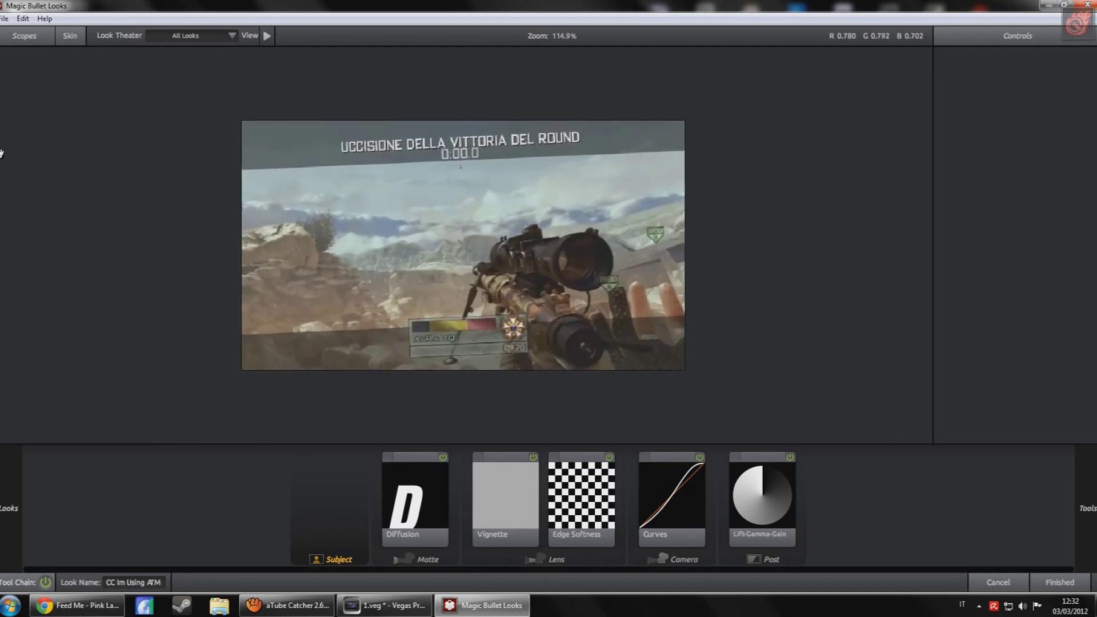
mouse_move(3, 153)
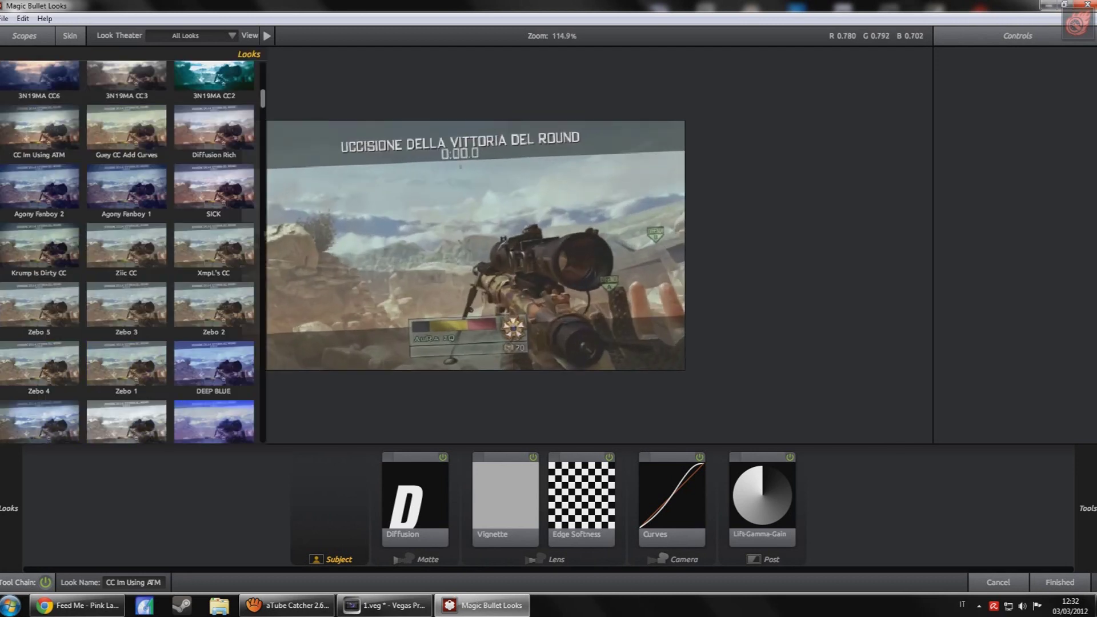
left_click(32, 136)
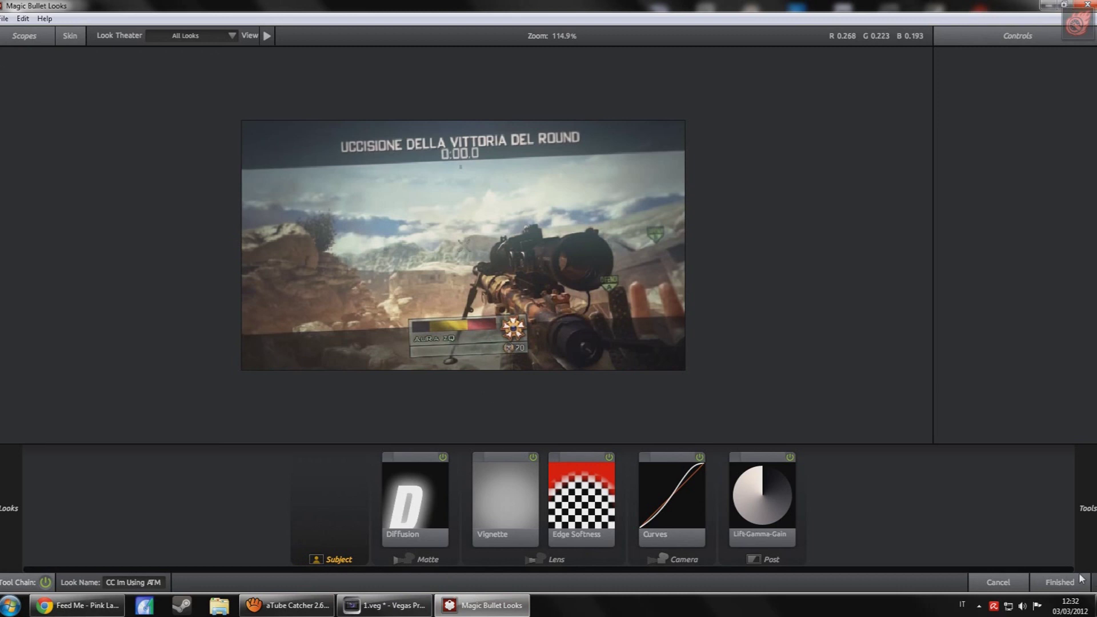
left_click(1060, 583)
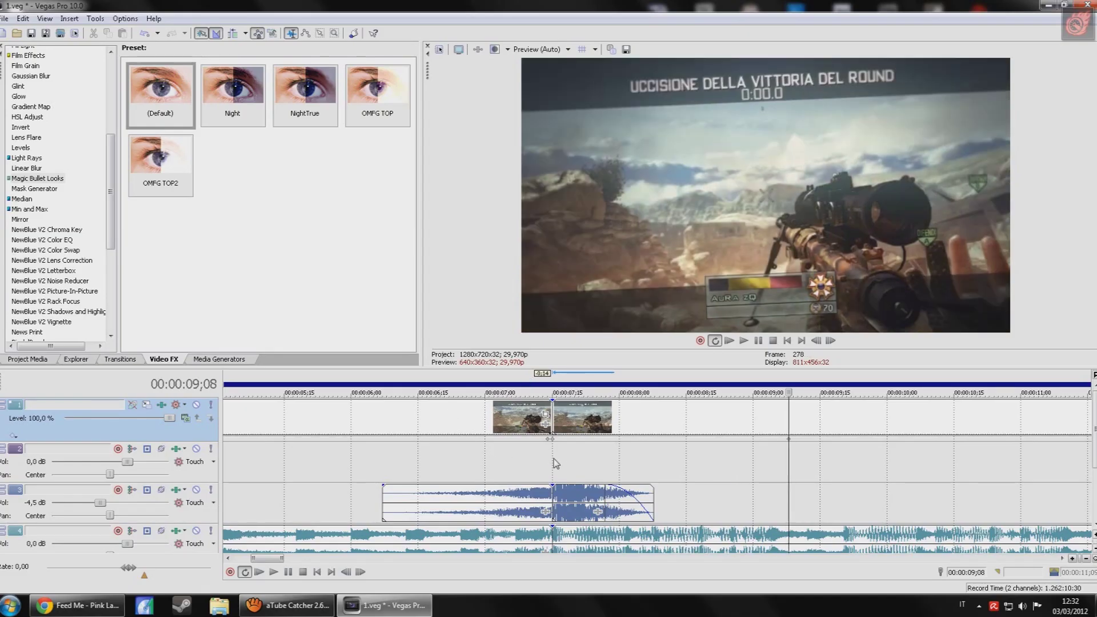
- Play the graded flash from 07;15 and open Track 1's video effect chain
left_click(553, 460)
key("space")
left_click(291, 610)
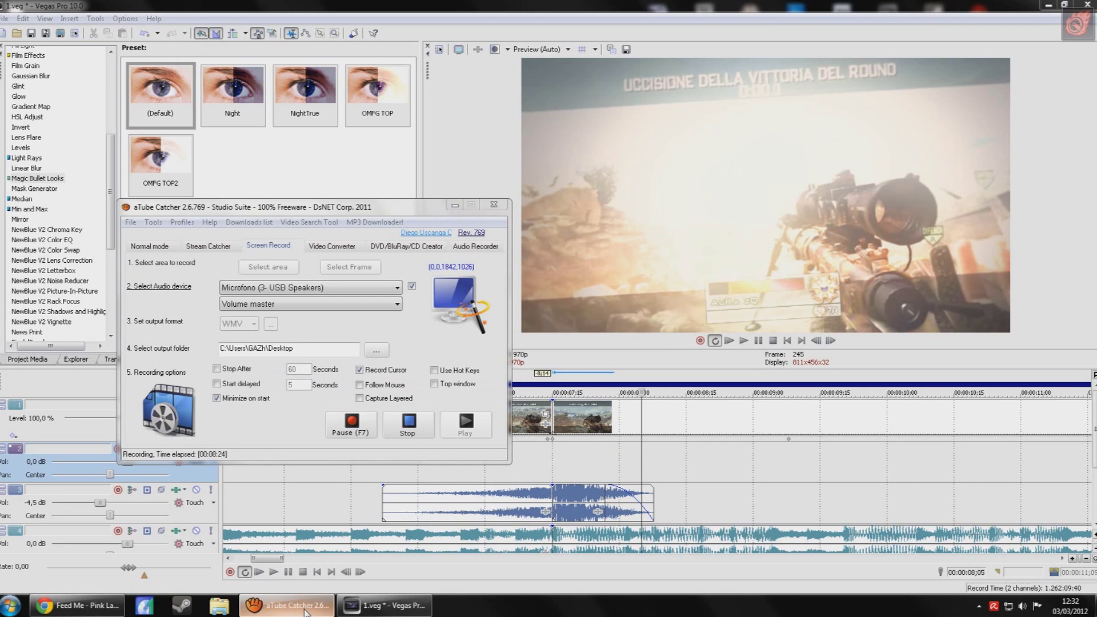
left_click(283, 611)
left_click(554, 452)
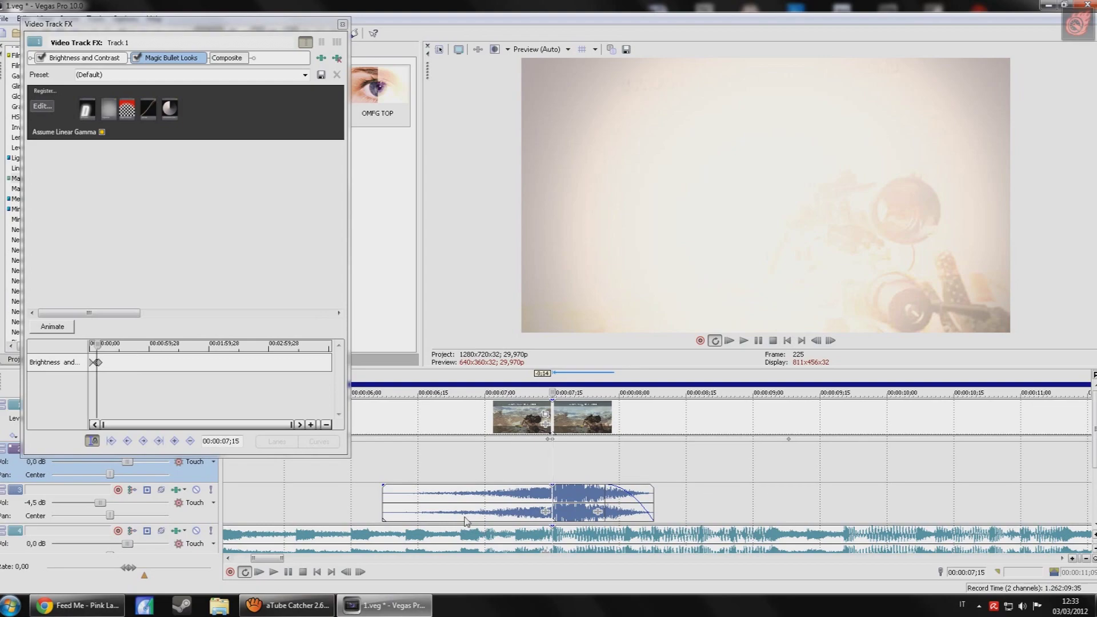
- Bring aTube Catcher's Screen Record window to the front over the Vegas Pro project
left_click(304, 607)
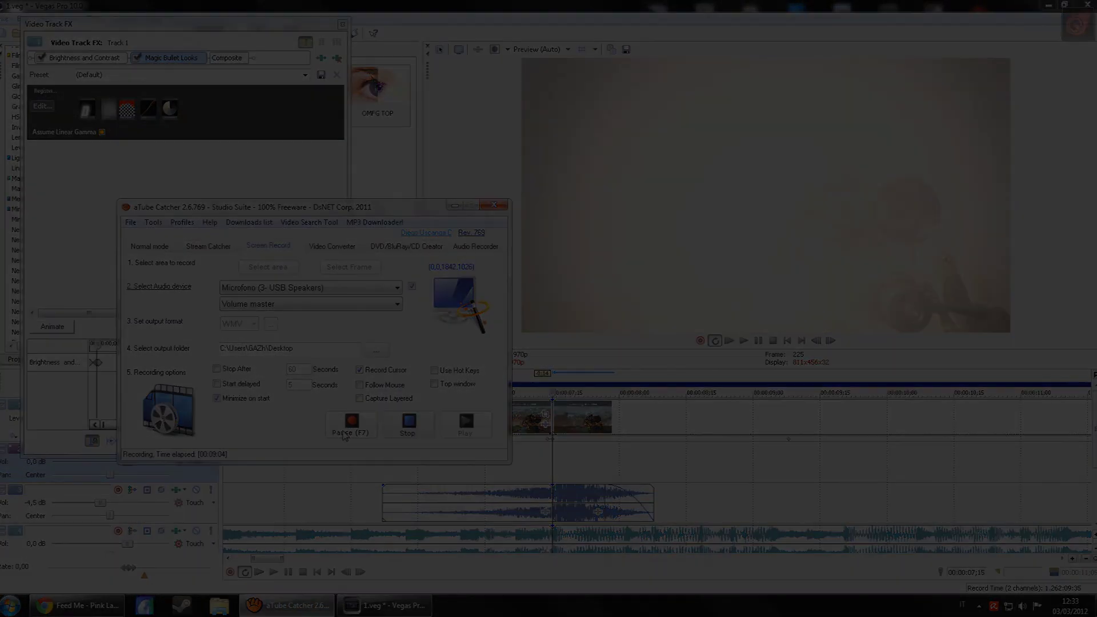